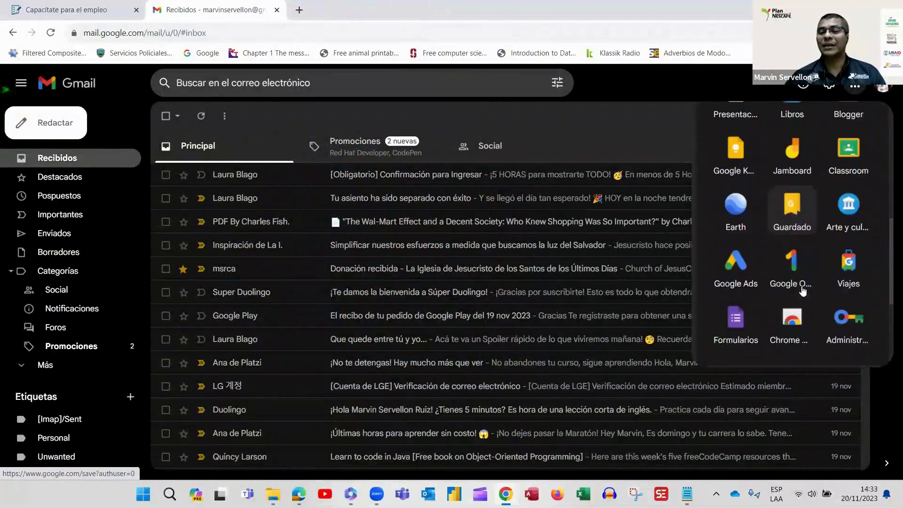
- Switch to Google Forms from the Google apps and create a form from the event attendance confirmation template
click(735, 381)
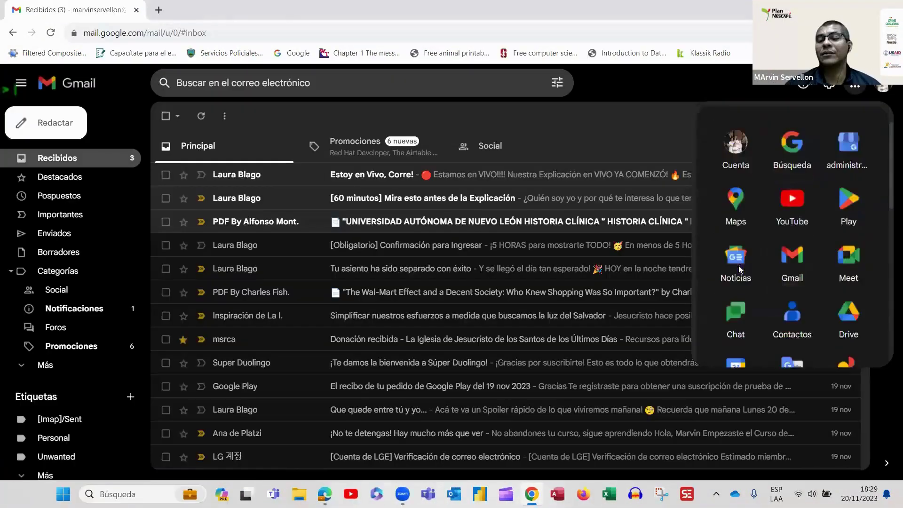
click(738, 265)
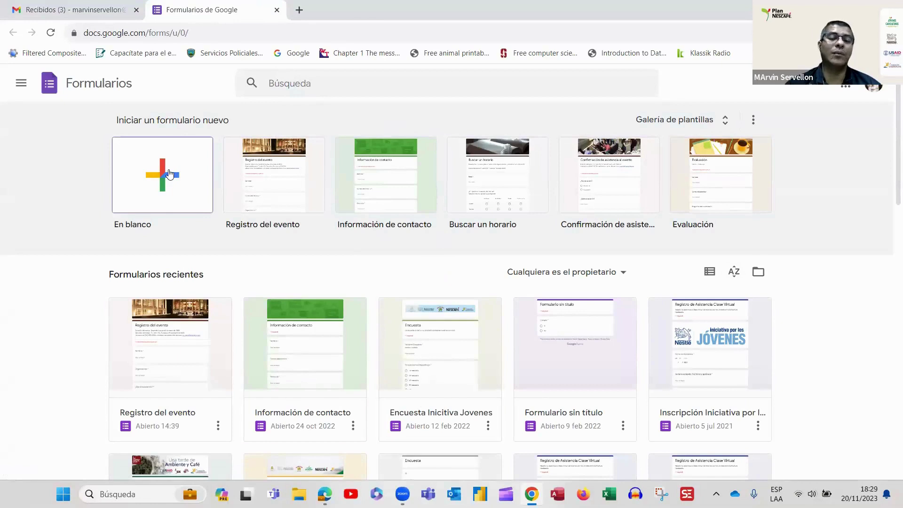
scroll(458, 253, down, 2)
scroll(521, 240, up, 2)
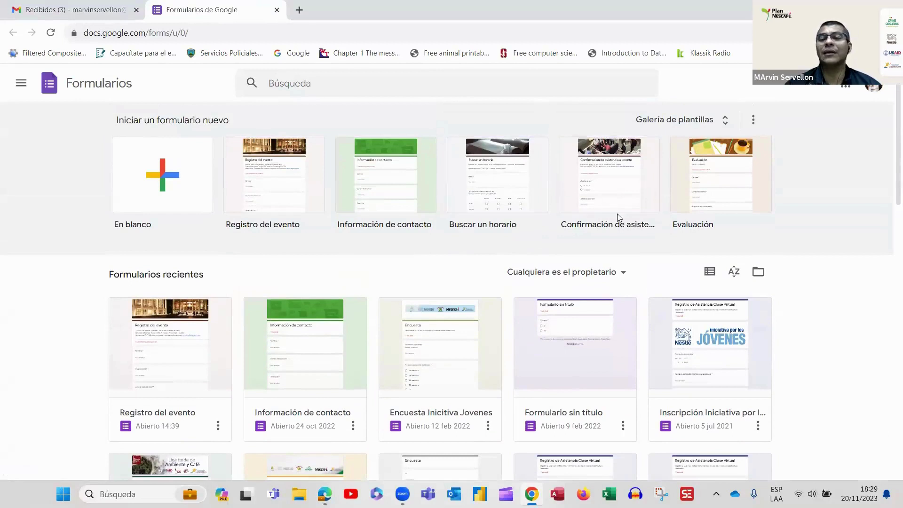
click(617, 181)
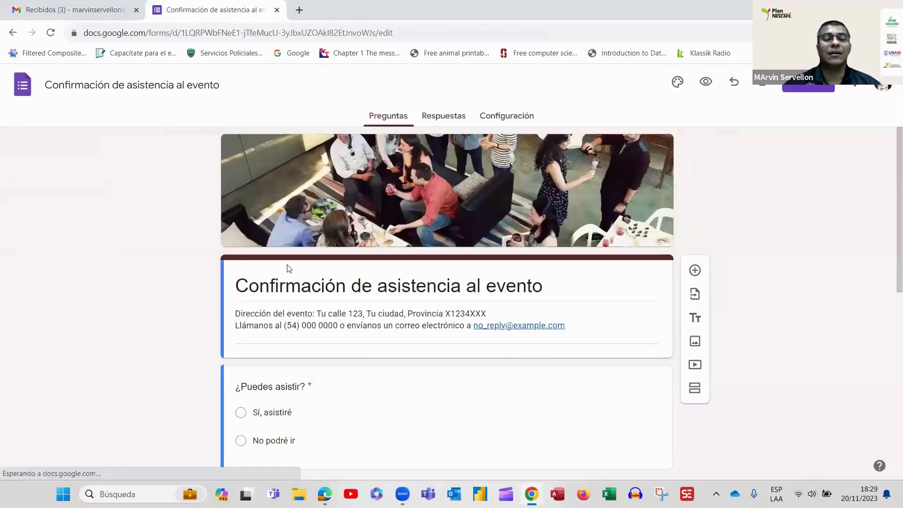
- Replace the whole description under the form title "Confirmación de asistencia al evento" with "2023"
click(468, 285)
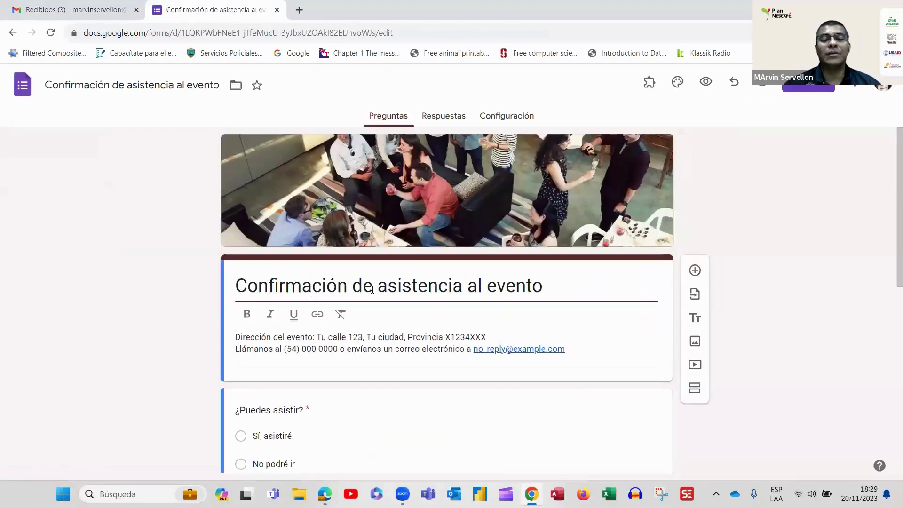
scroll(538, 241, down, 3)
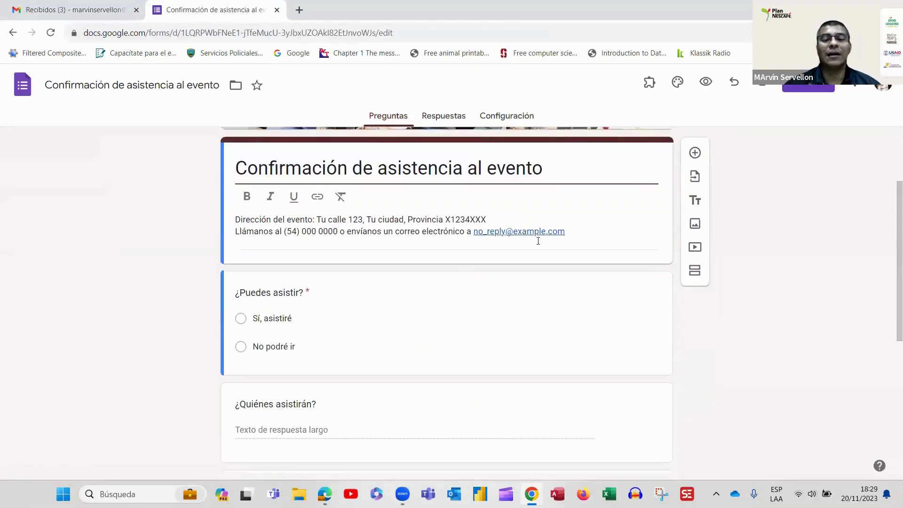
triple_click(578, 228)
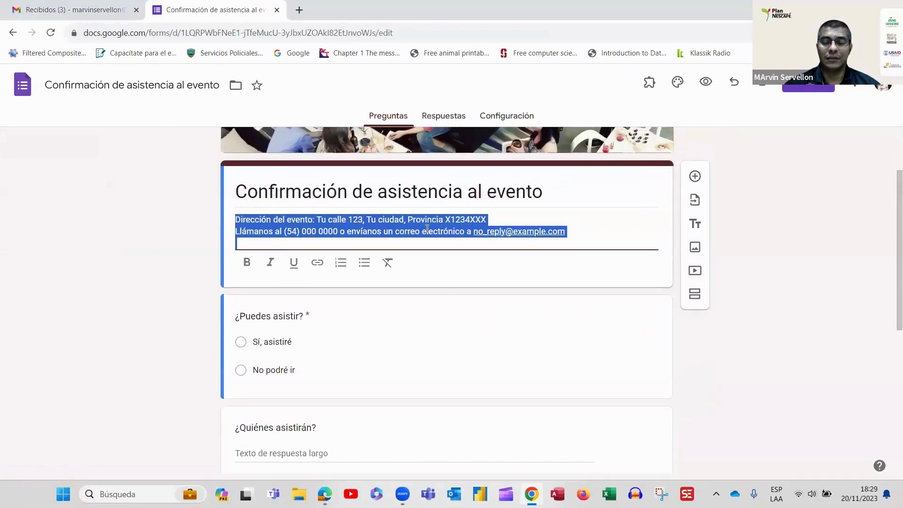
key(BackSpace)
text(2023)
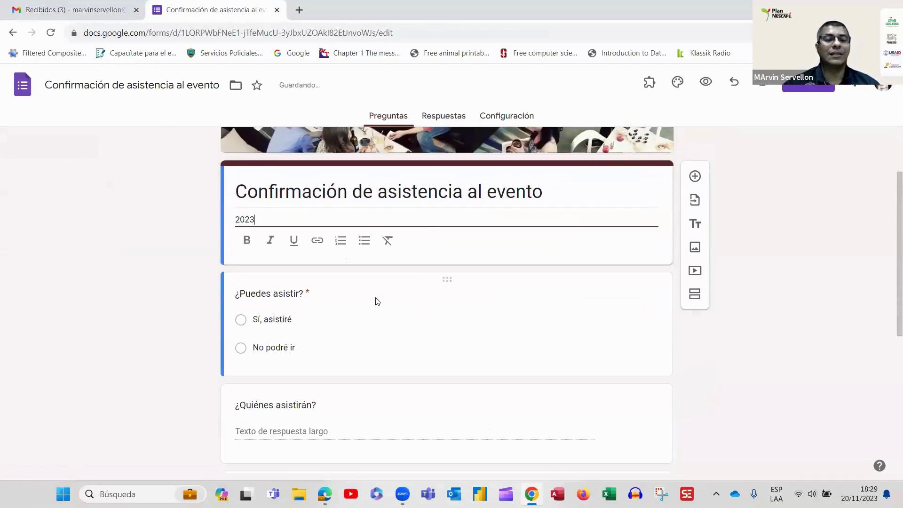
- Delete the paragraph question "¿Quiénes asistirán?" from the form
click(375, 300)
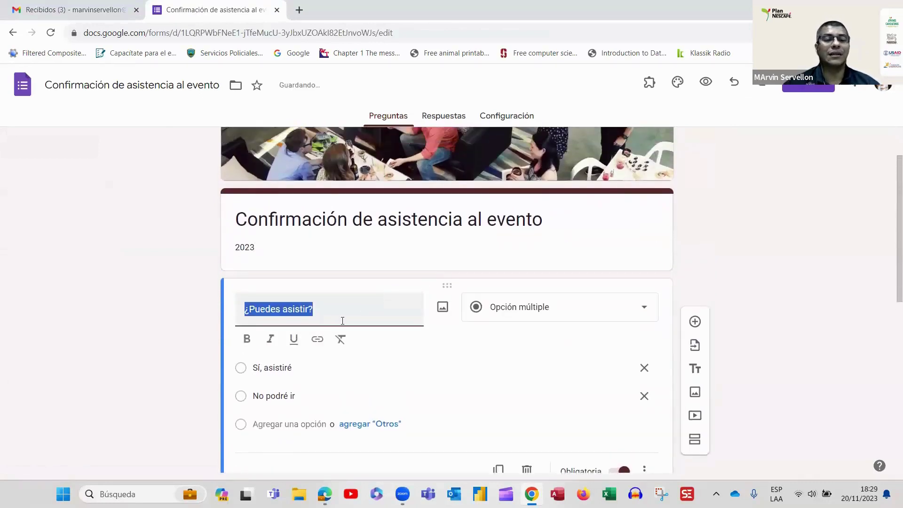
scroll(188, 337, down, 5)
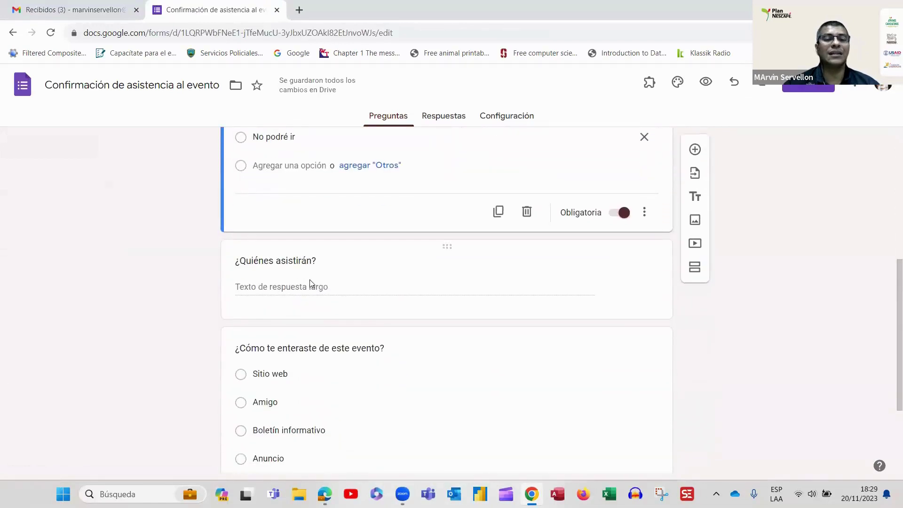
scroll(308, 283, down, 3)
click(348, 160)
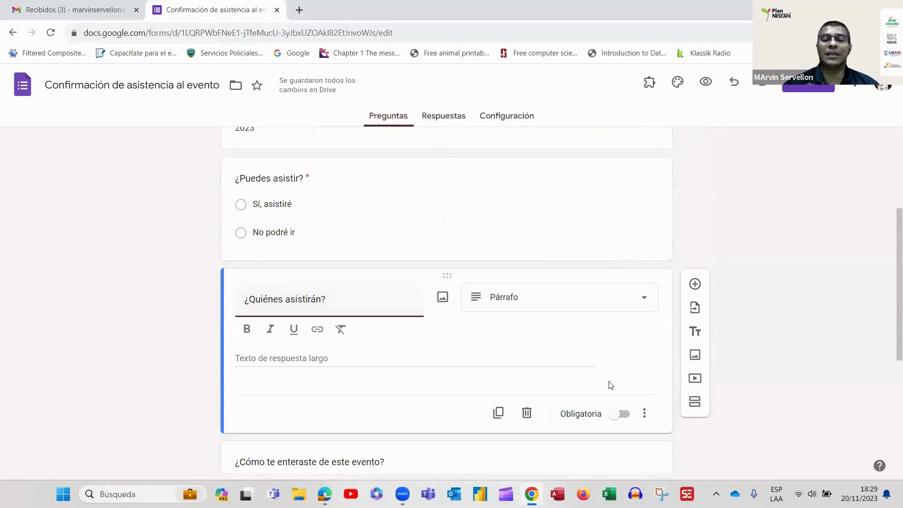
click(526, 413)
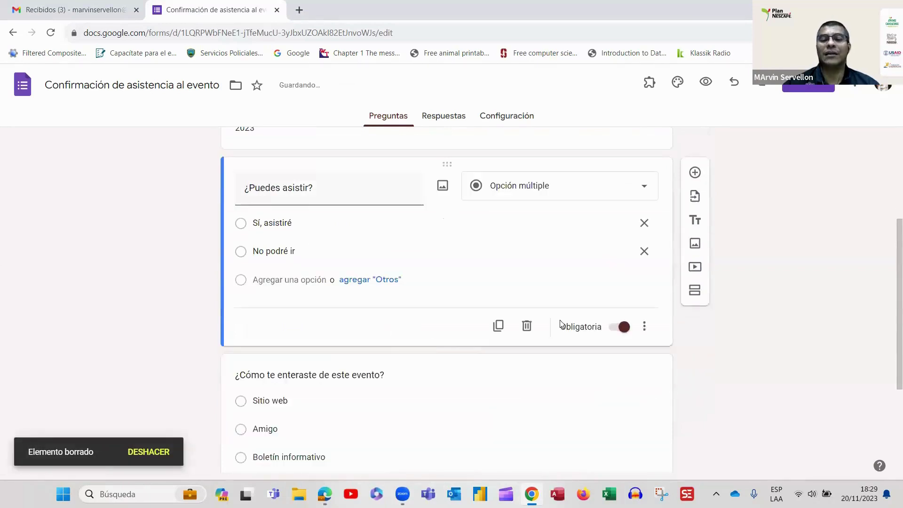
- Turn the required setting of "¿Puedes asistir?" off and back on, and look over the remaining questions
click(616, 328)
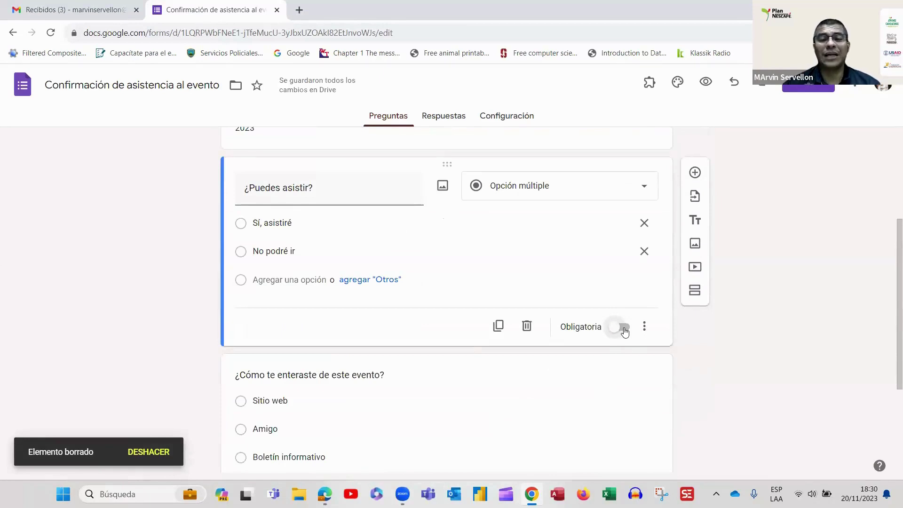
click(624, 331)
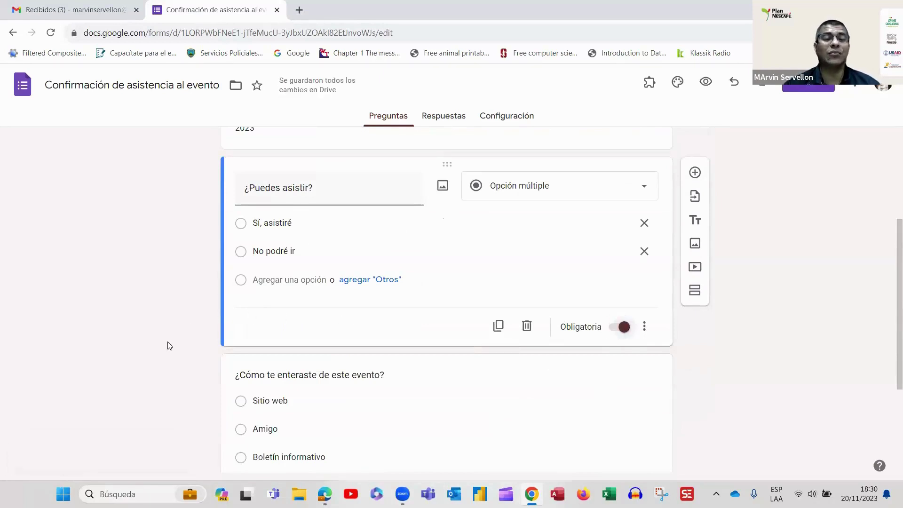
scroll(169, 345, down, 1)
scroll(169, 345, down, 2)
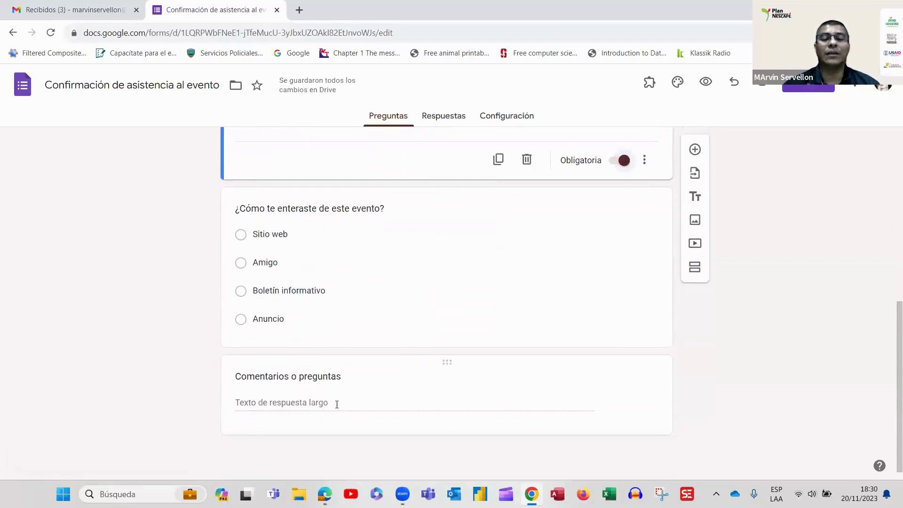
scroll(492, 324, up, 4)
scroll(482, 318, down, 5)
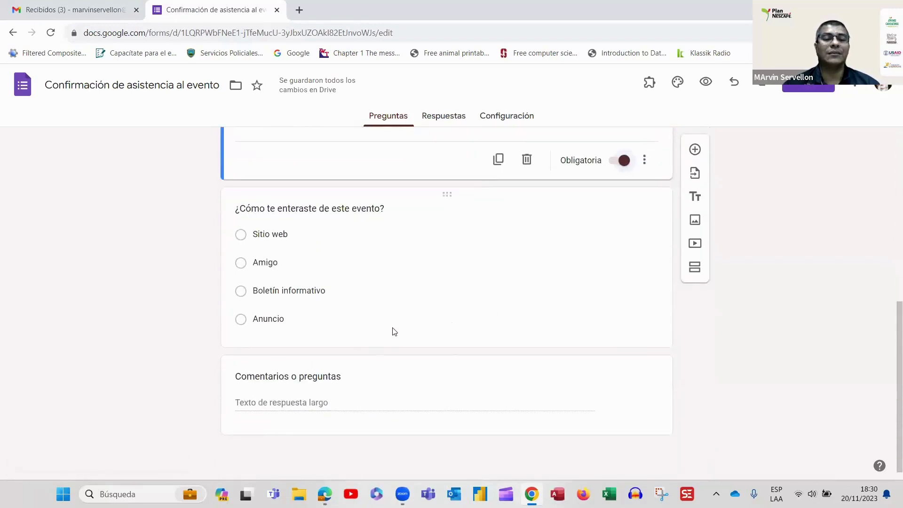
- Search Google Images for "sitios web" and insert the orange picture of a man at a monitor into the "¿Cómo te enteraste de este evento?" question
click(394, 330)
scroll(446, 264, up, 3)
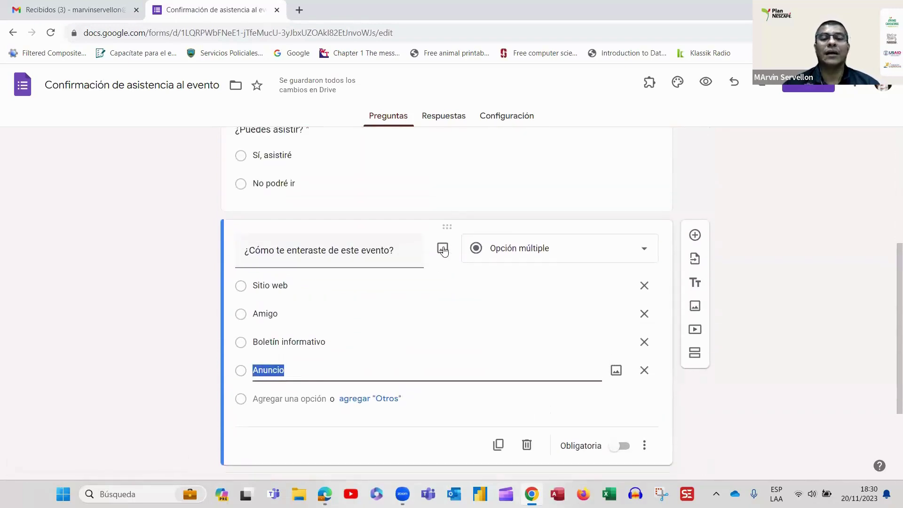
click(442, 250)
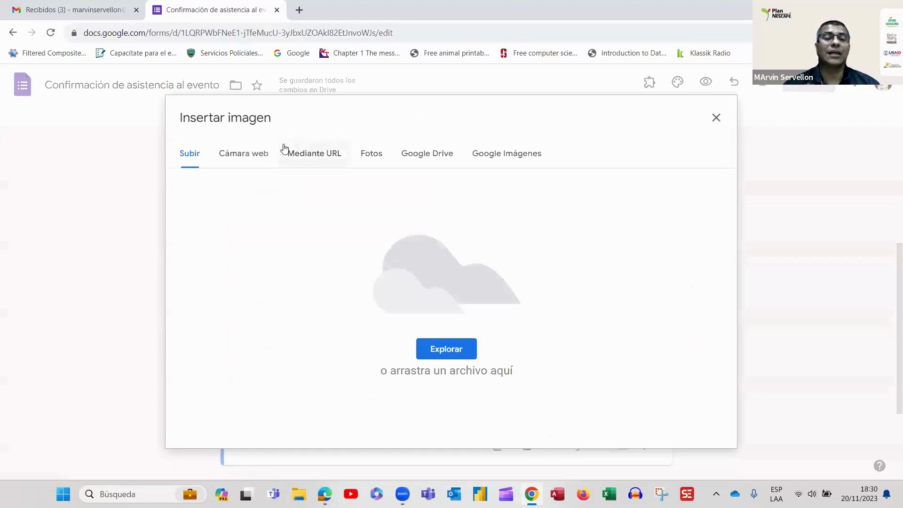
click(534, 155)
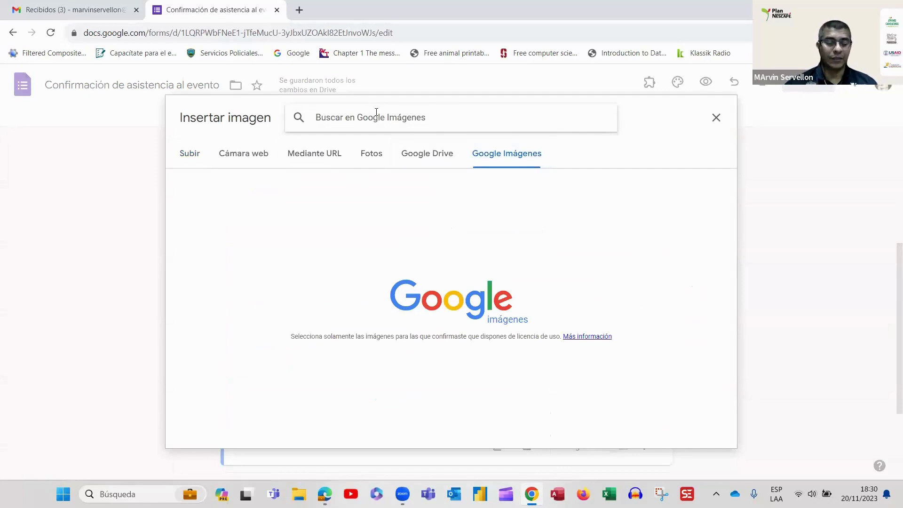
text(sitios web)
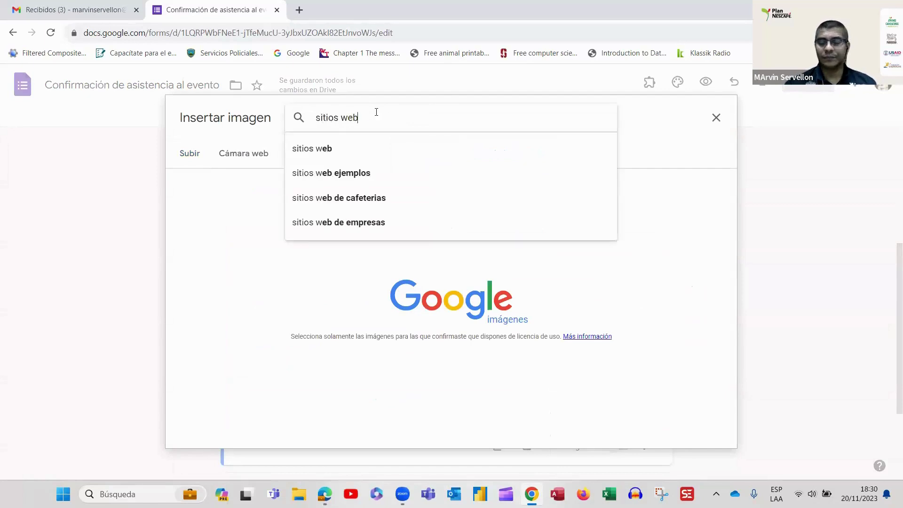
key(Return)
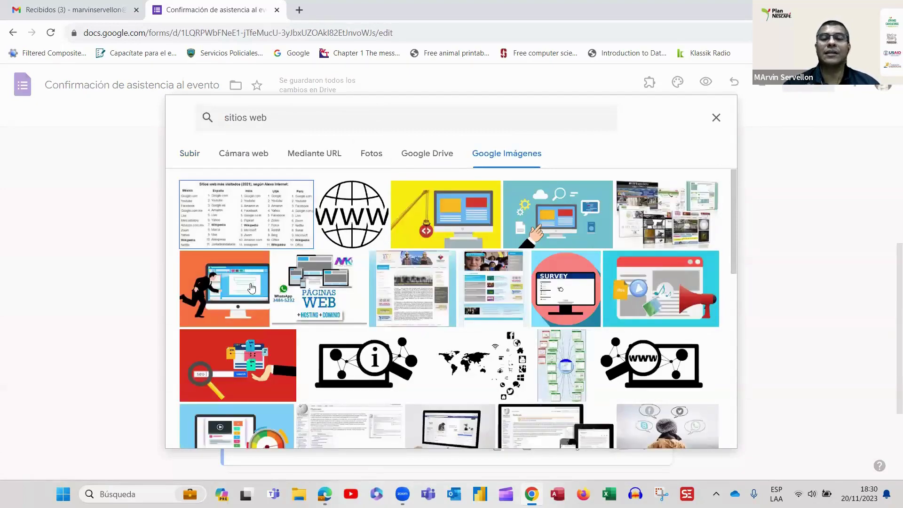
click(254, 294)
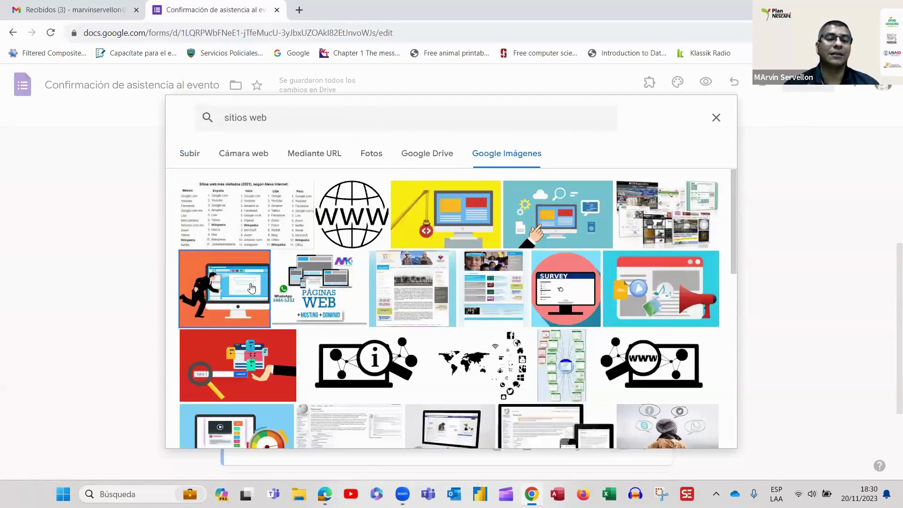
double_click(265, 313)
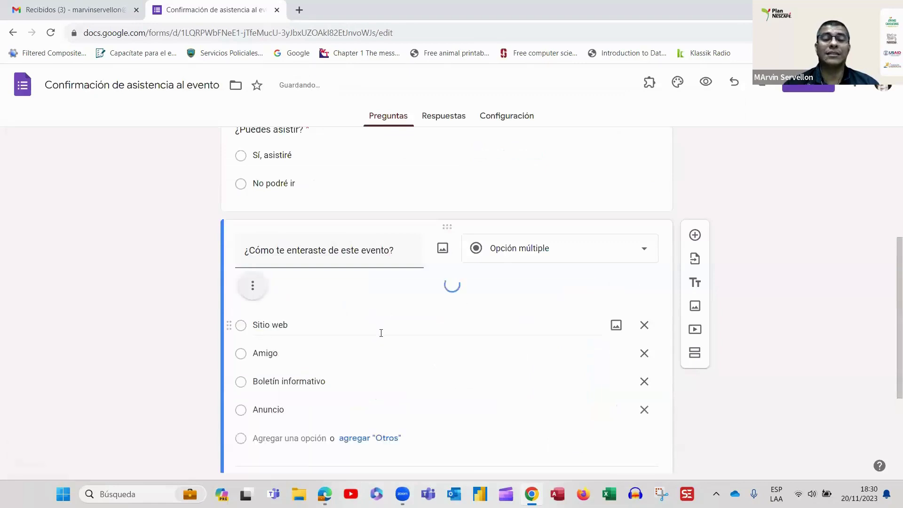
- Shrink the image in the "¿Cómo te enteraste de este evento?" question to about a third of its original width
scroll(551, 340, down, 3)
click(551, 340)
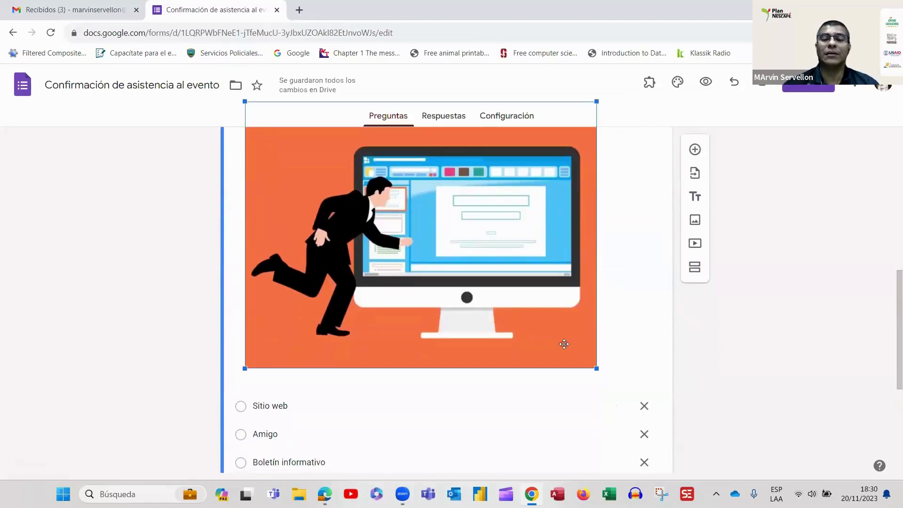
drag(596, 367, 375, 148)
scroll(433, 275, up, 5)
scroll(427, 275, down, 3)
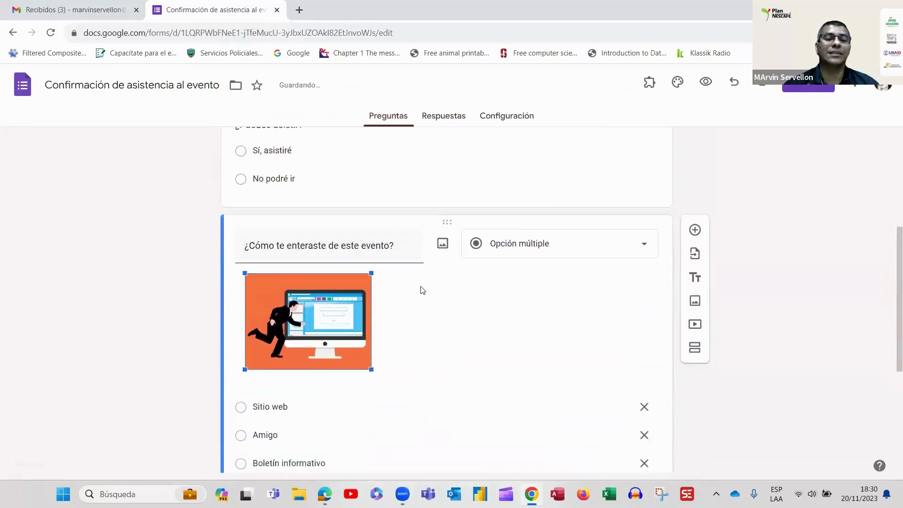
drag(368, 313, 357, 301)
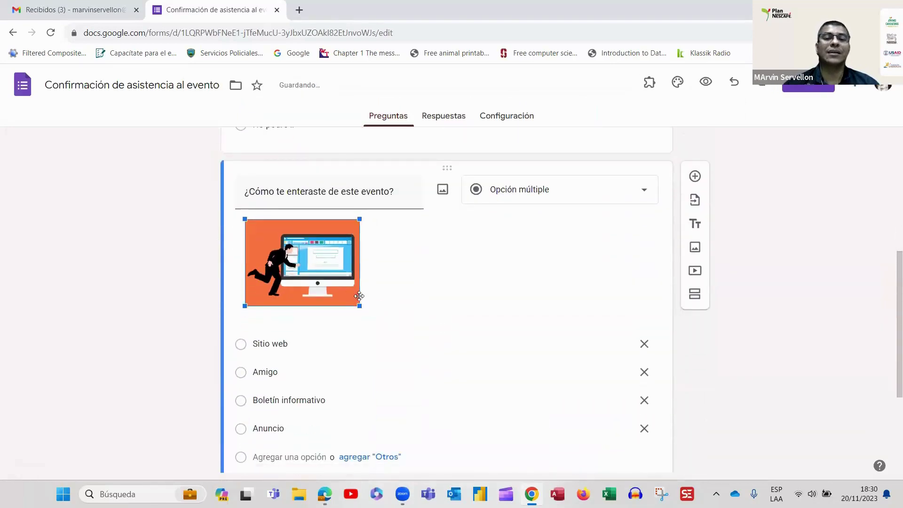
- Change the form's theme color to green
click(677, 82)
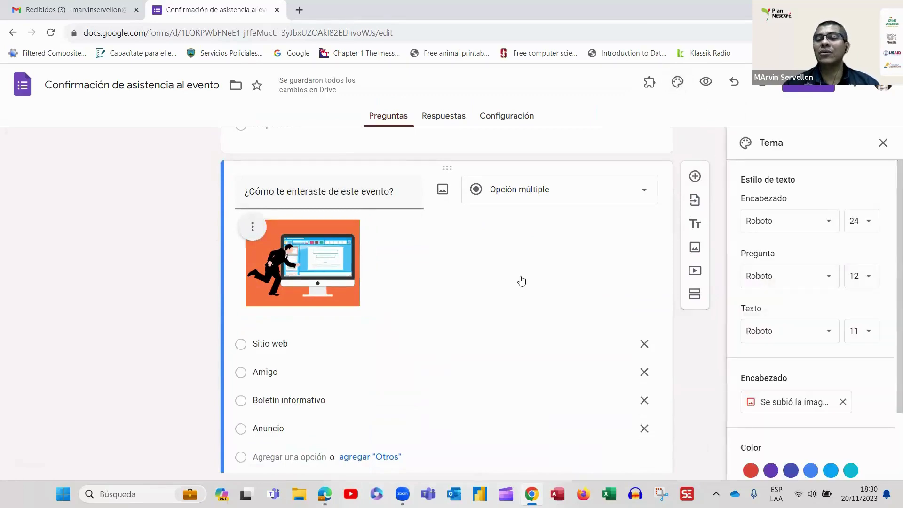
scroll(826, 334, down, 2)
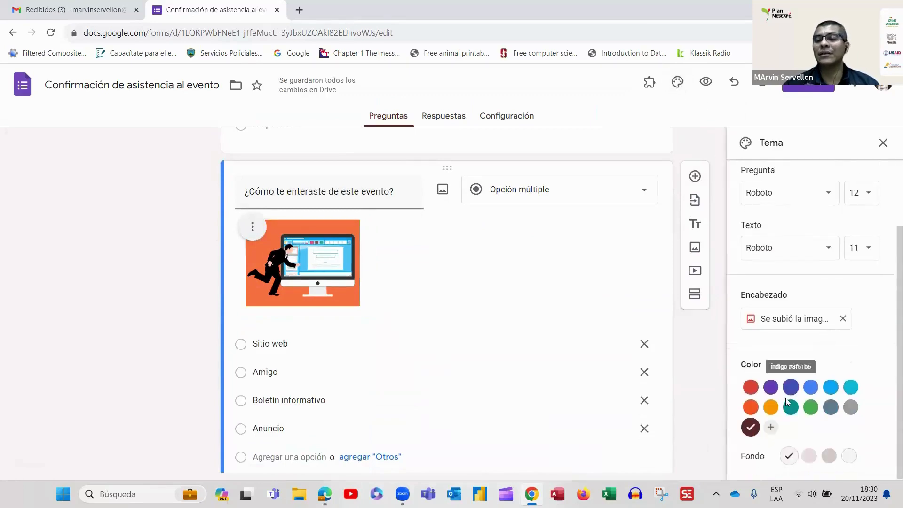
click(810, 407)
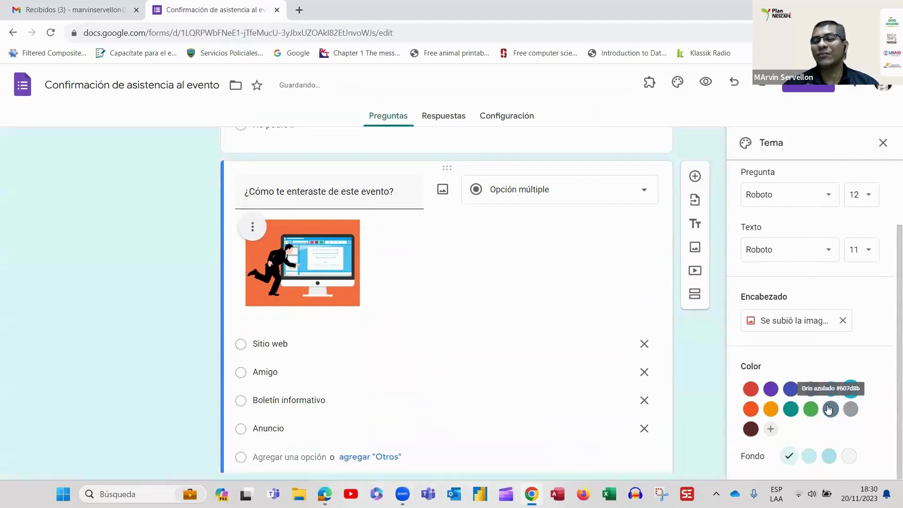
scroll(794, 369, up, 2)
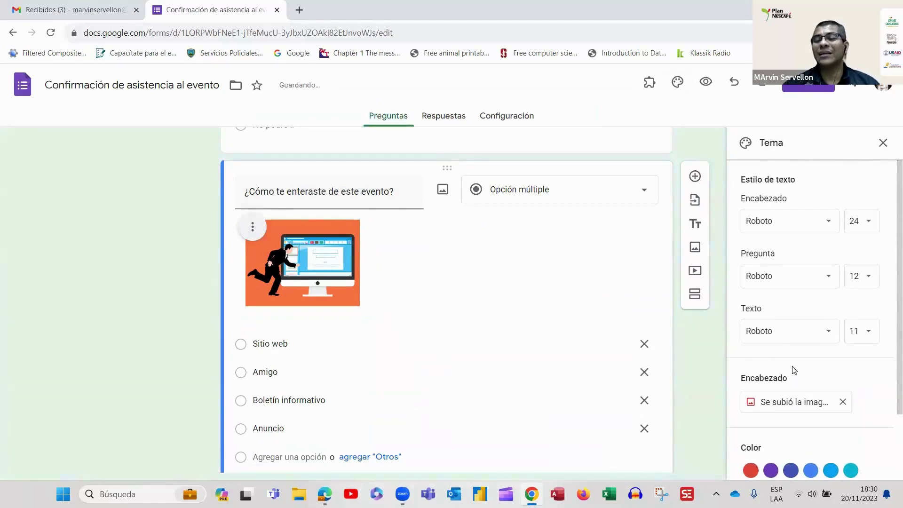
- Copy the form's full sharing link from the send options and close the dialog
click(808, 87)
click(410, 192)
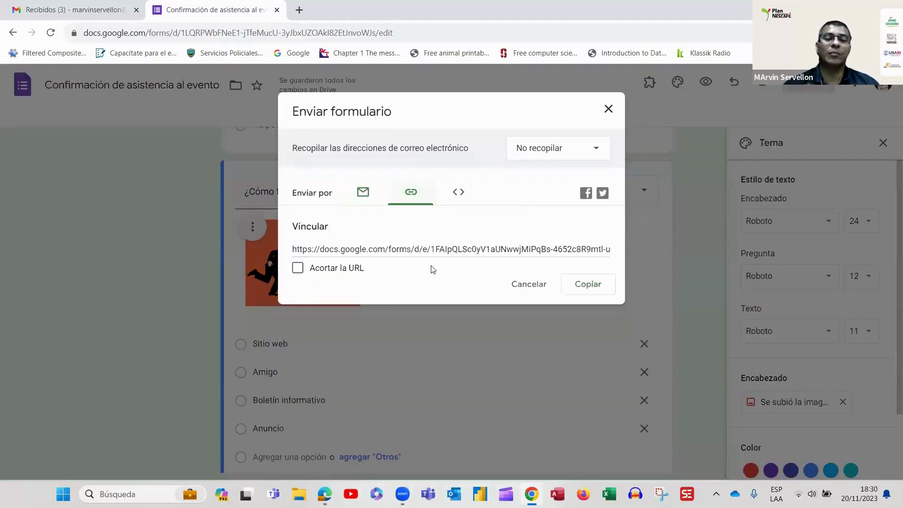
click(587, 284)
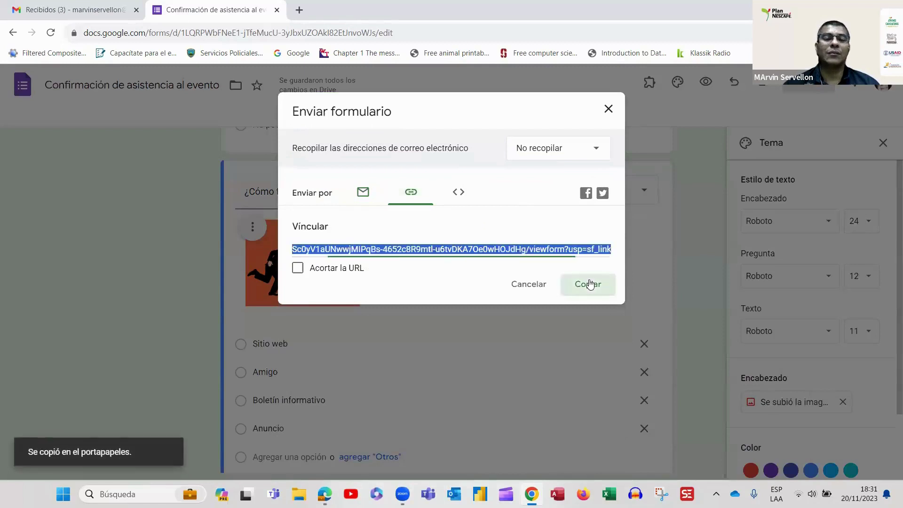
click(609, 109)
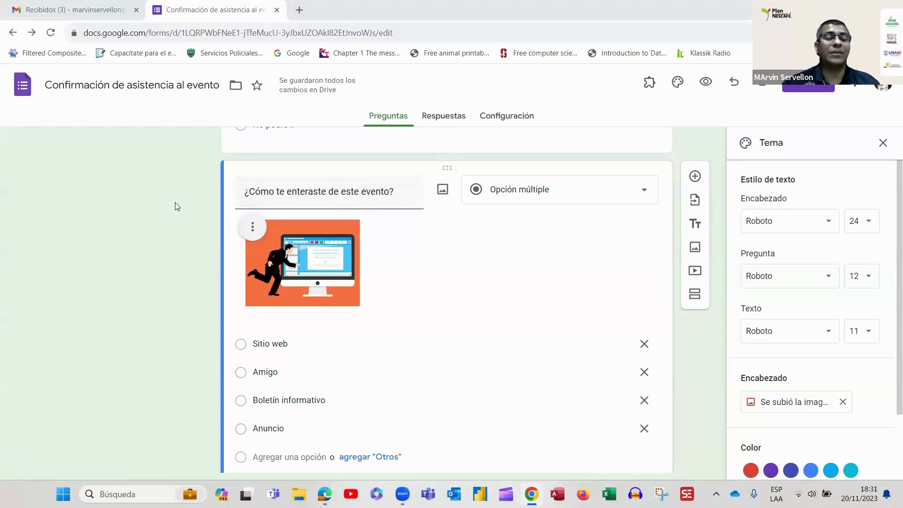
- Go back to the beginning of the form and open its responses view
scroll(175, 202, up, 6)
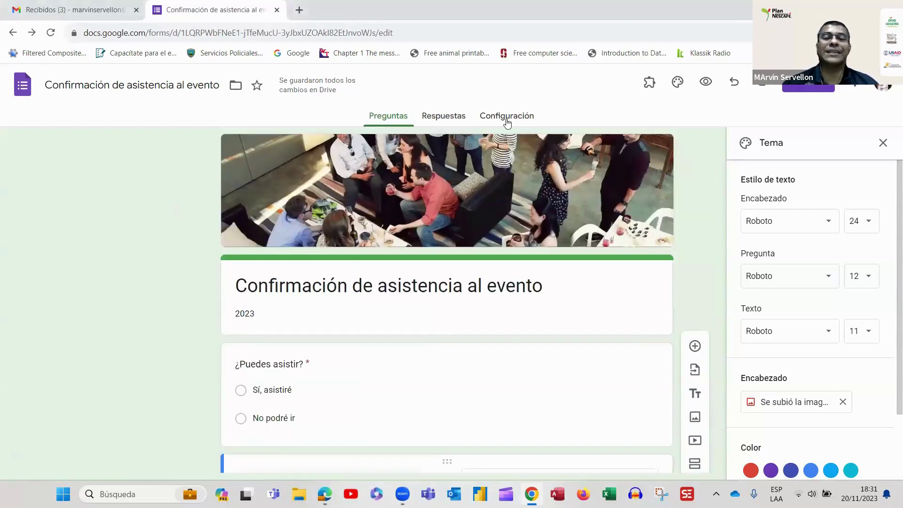
click(444, 115)
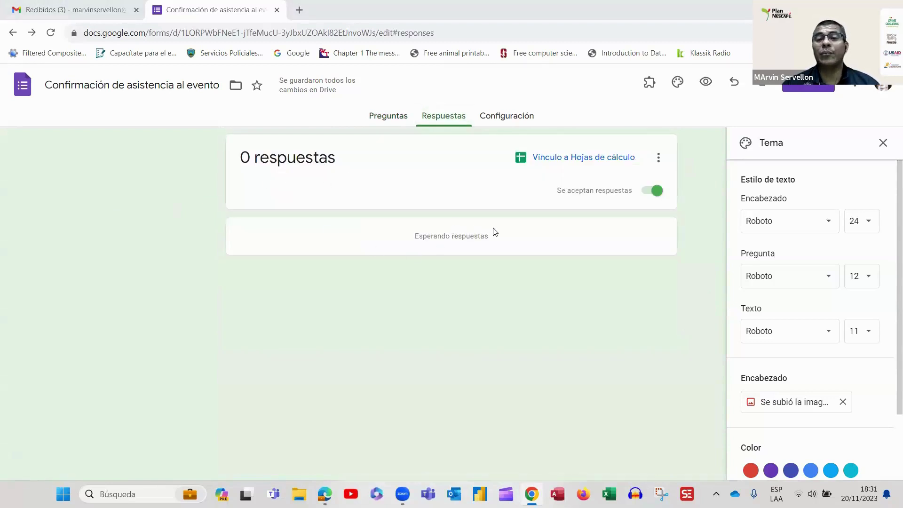
- Create a new spreadsheet linked to the form's responses and check the submitted answers in it
click(575, 164)
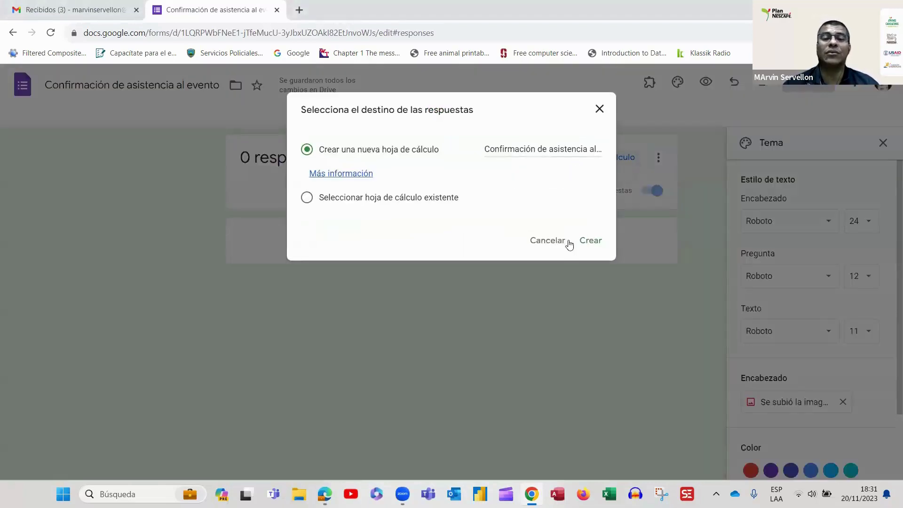
click(590, 240)
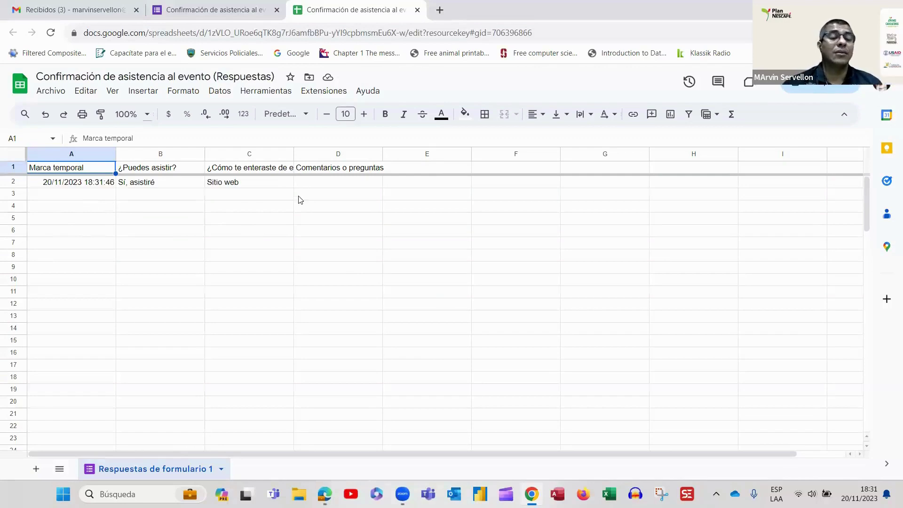
click(176, 185)
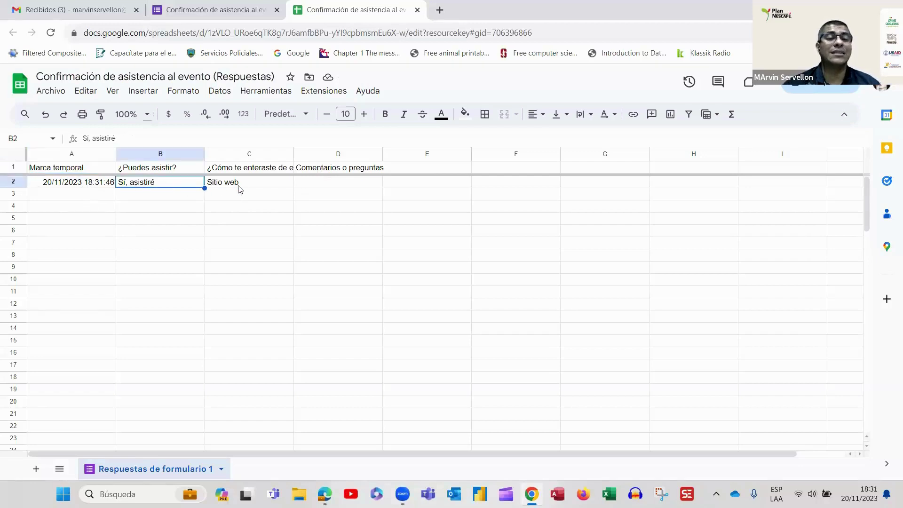
click(257, 186)
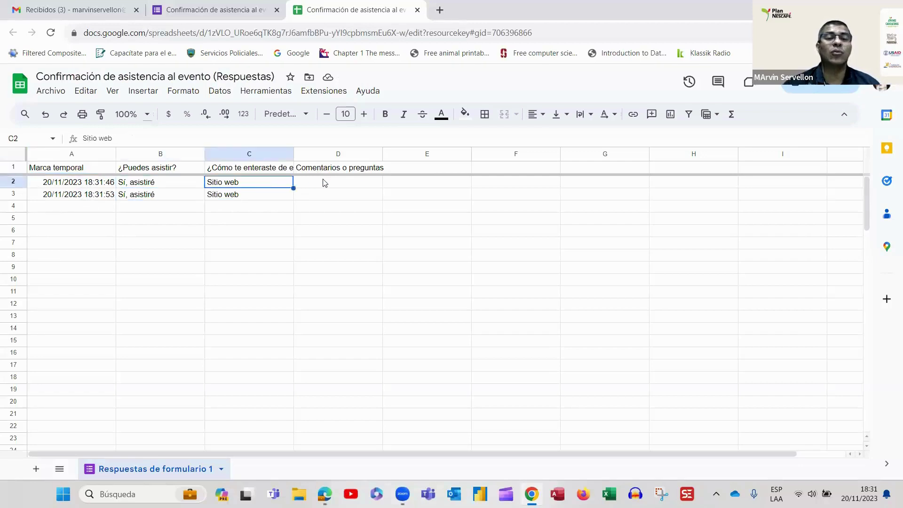
click(131, 197)
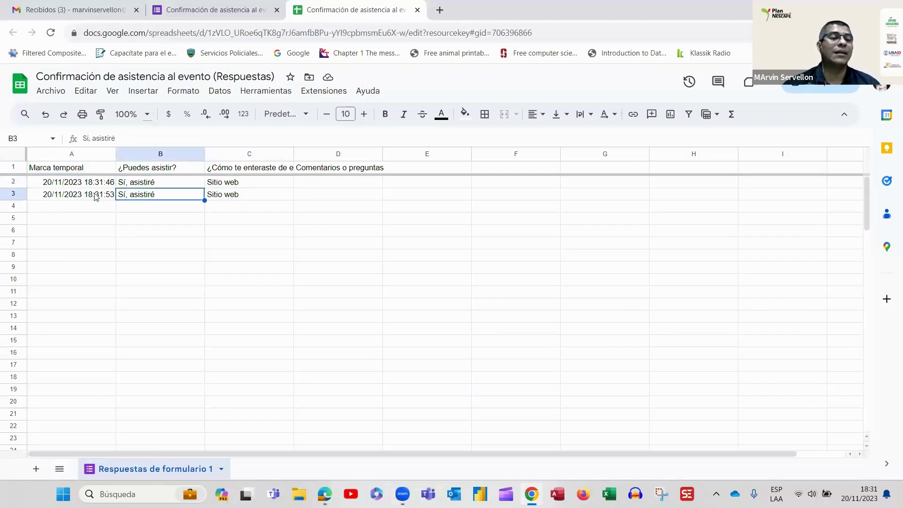
- Go back to the form and review the summary charts for each question's responses
click(230, 13)
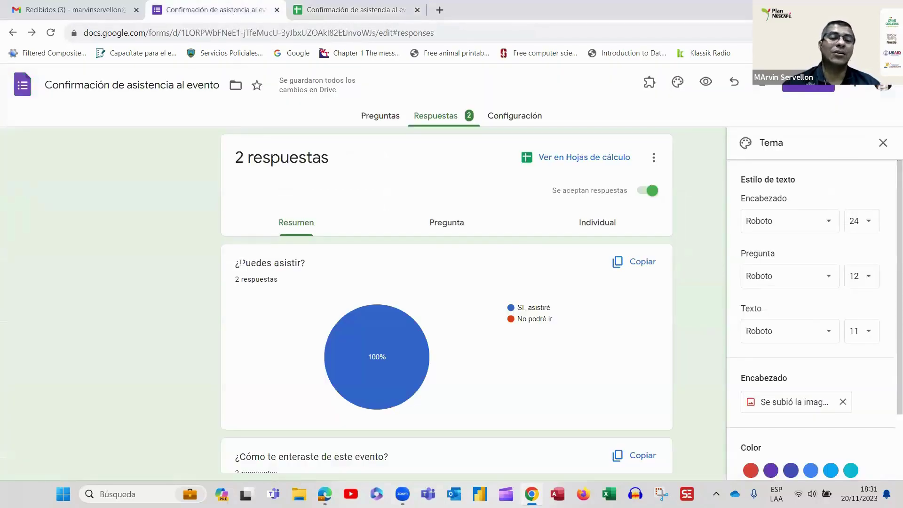
scroll(418, 283, down, 5)
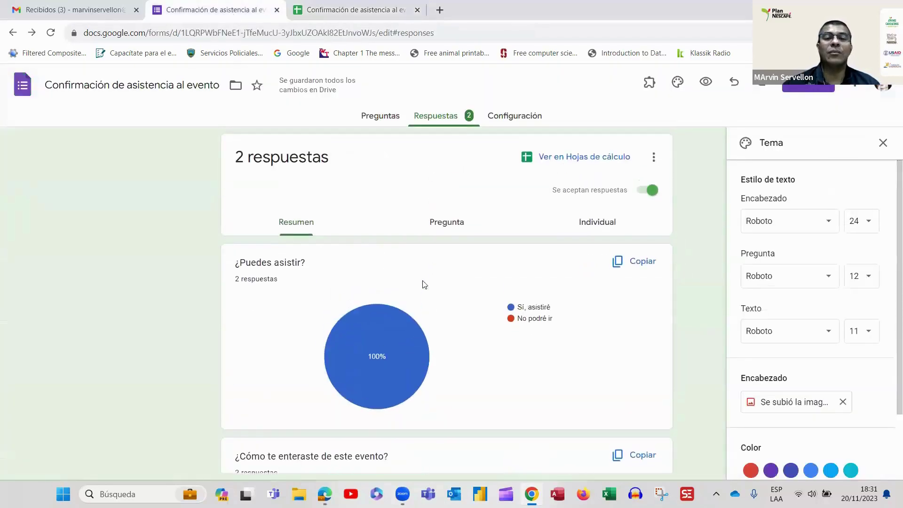
scroll(418, 283, down, 2)
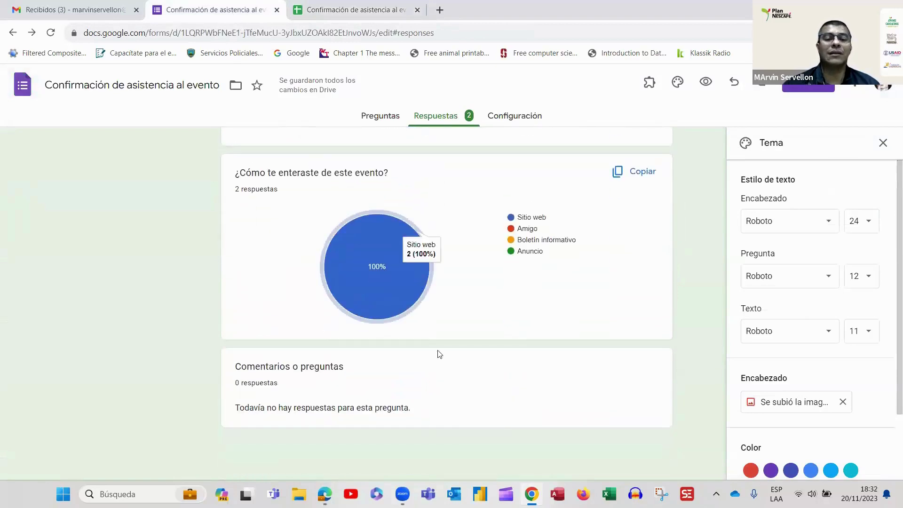
scroll(503, 316, up, 5)
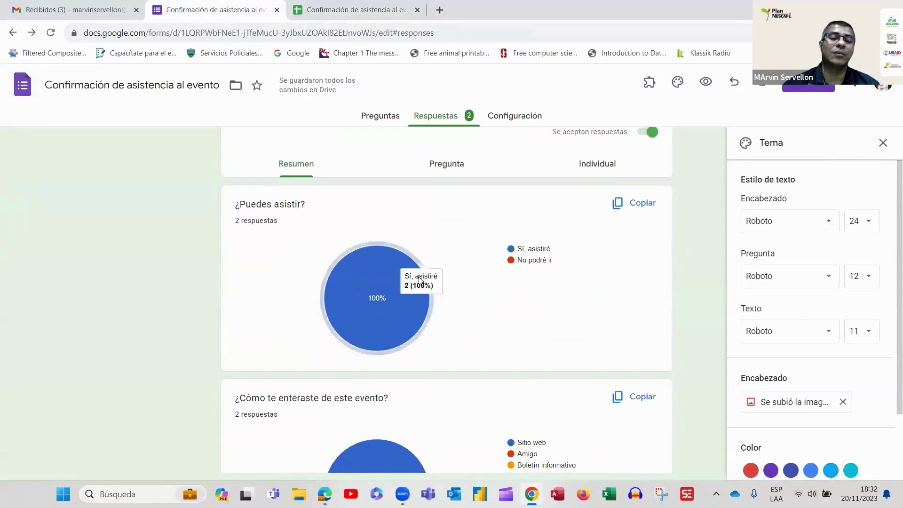
- Review the responses by question and individually, and return to the response summary
click(457, 165)
scroll(423, 252, down, 1)
scroll(446, 323, up, 2)
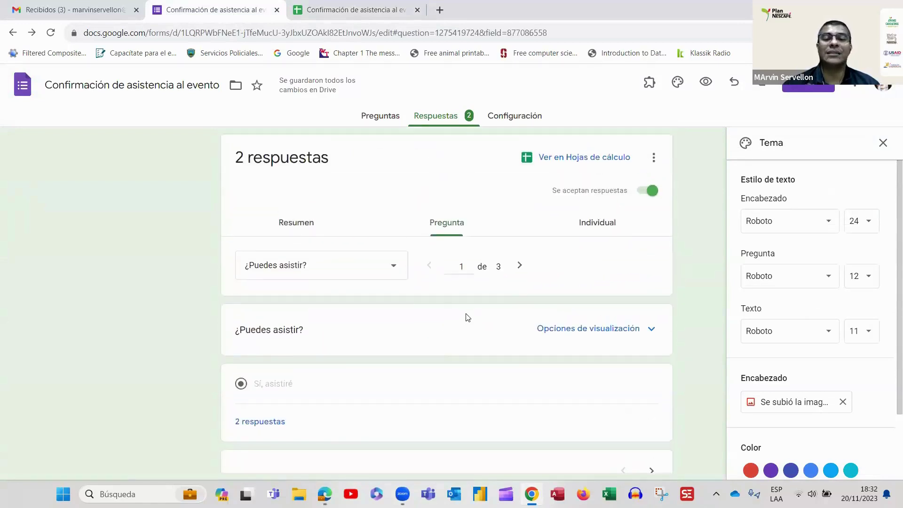
click(519, 264)
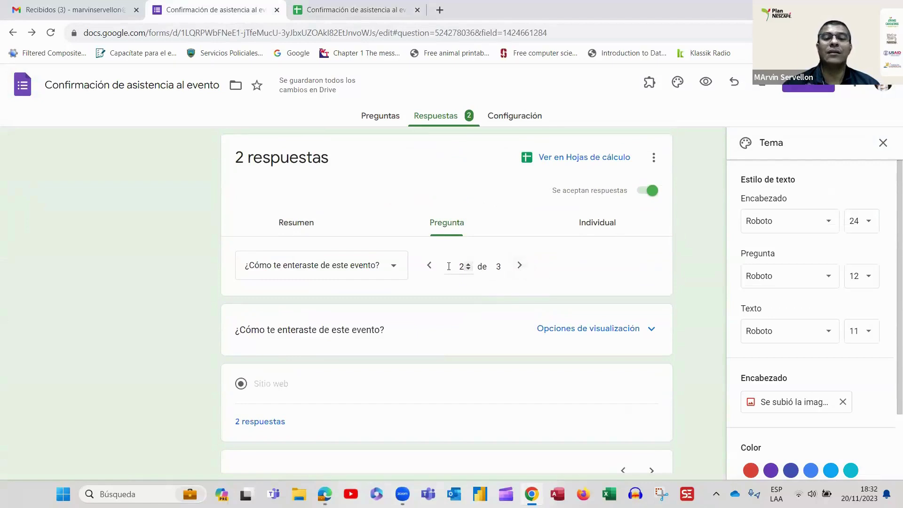
click(429, 266)
click(607, 227)
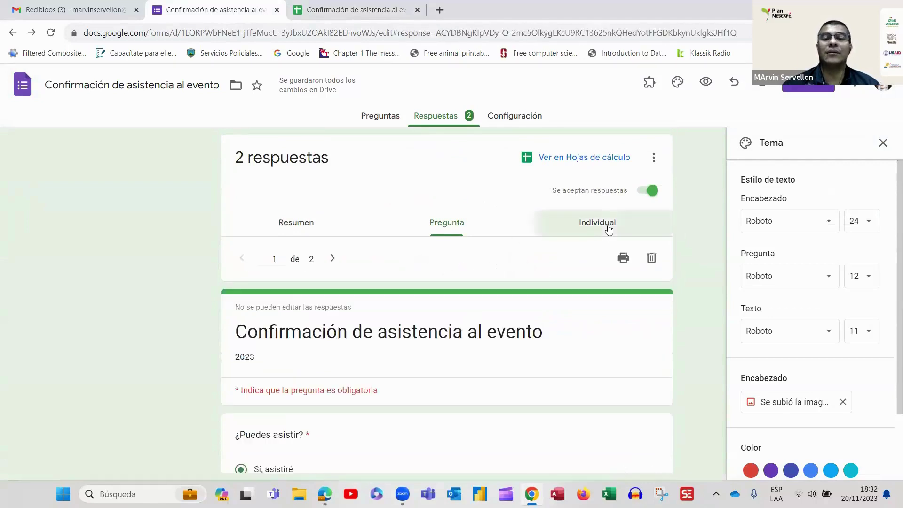
click(455, 225)
click(326, 222)
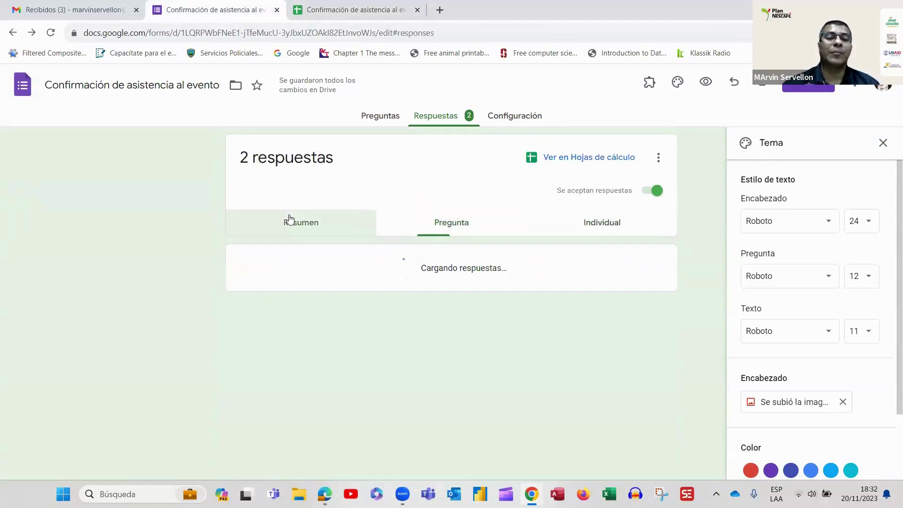
- Rename the "Anuncio" option of the "¿Cómo te enteraste de este evento?" question to "Anuncio anual" and return to the beginning of the form
click(379, 115)
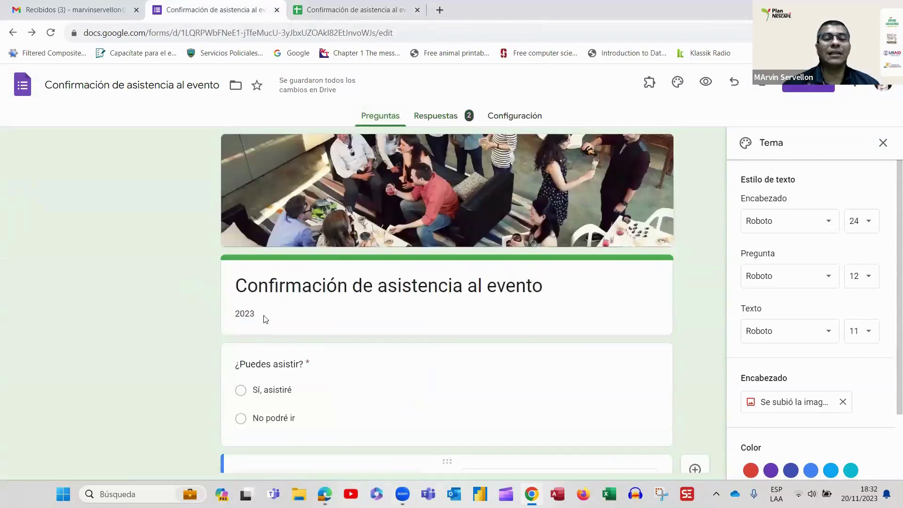
scroll(269, 311, down, 8)
scroll(299, 328, down, 2)
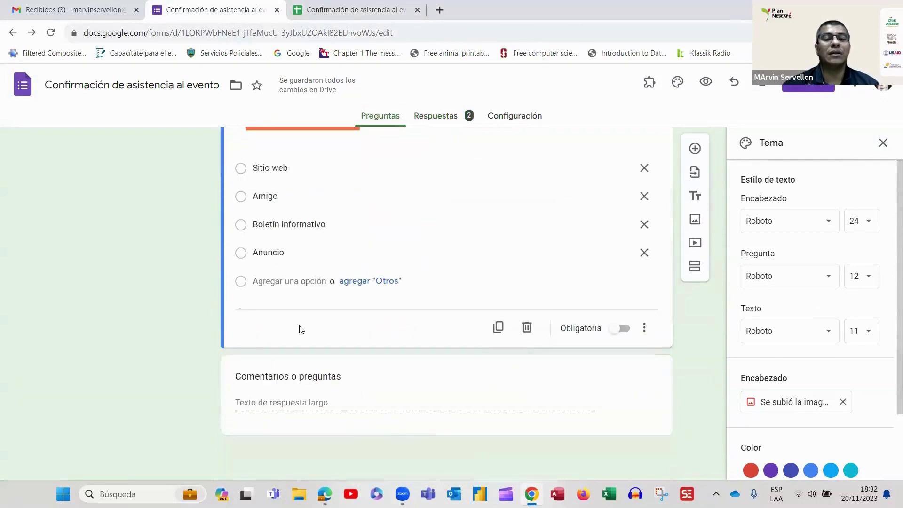
click(295, 253)
click(303, 252)
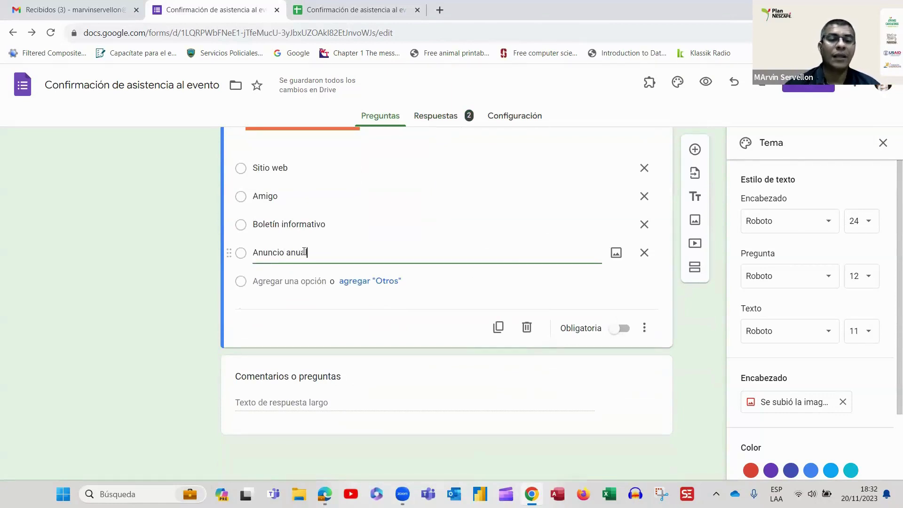
click(190, 321)
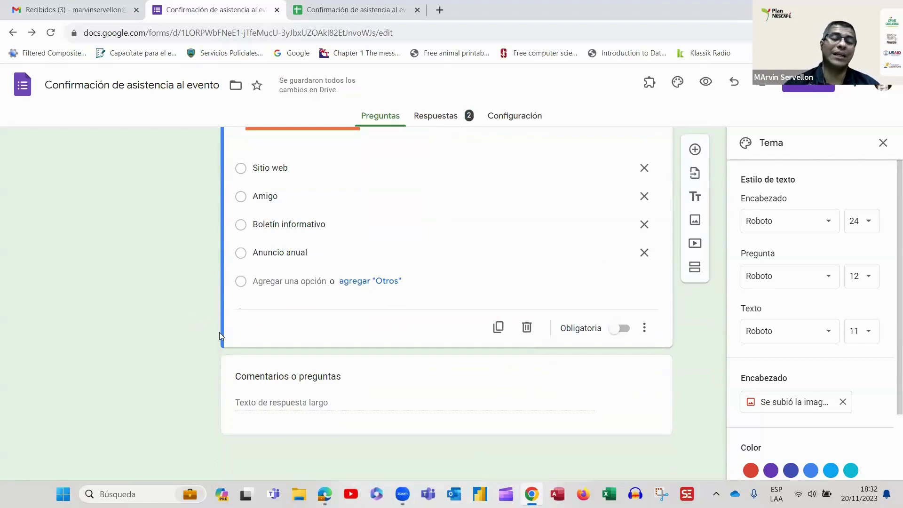
scroll(219, 332, up, 3)
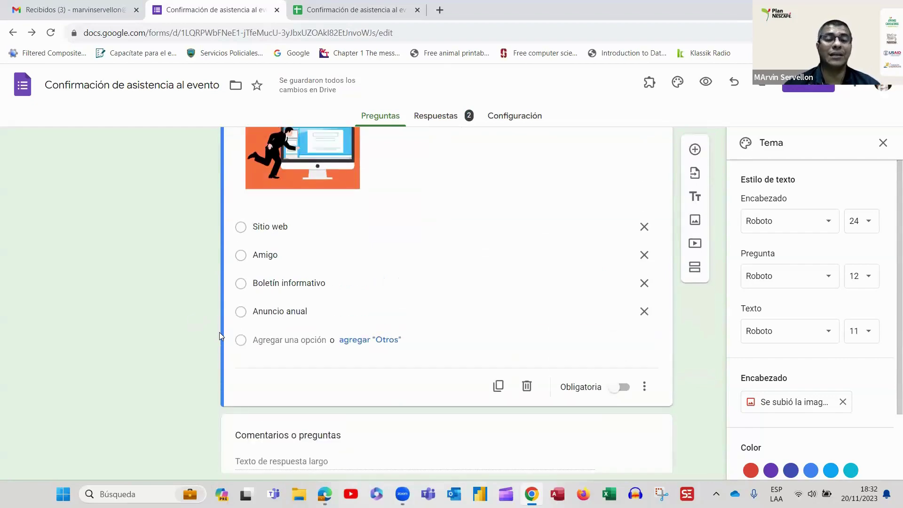
scroll(219, 332, up, 8)
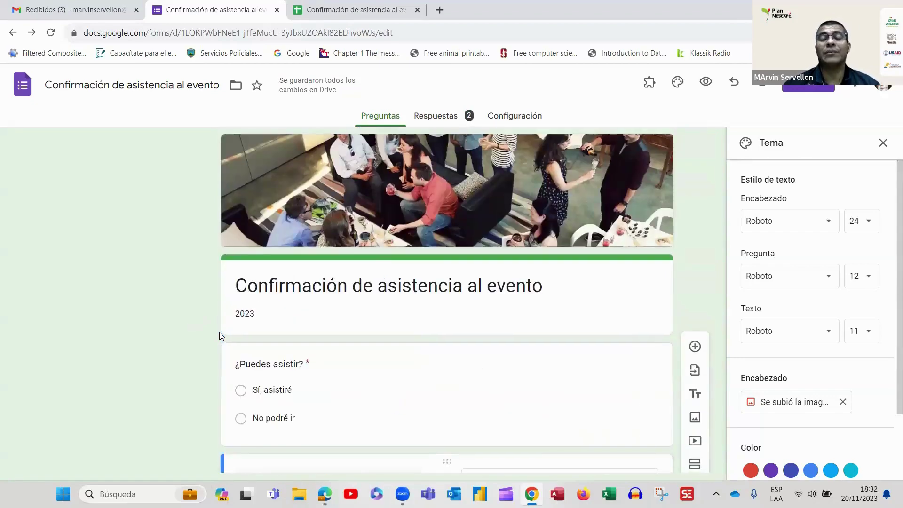
- Switch to the Edge browser and open office.com in place of the Dropbox Paper page
click(439, 10)
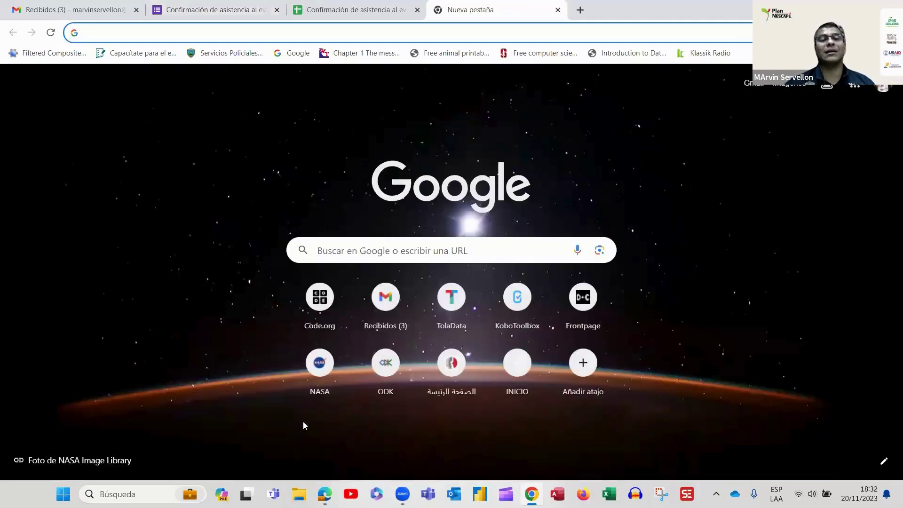
key(alt+Tab)
click(389, 30)
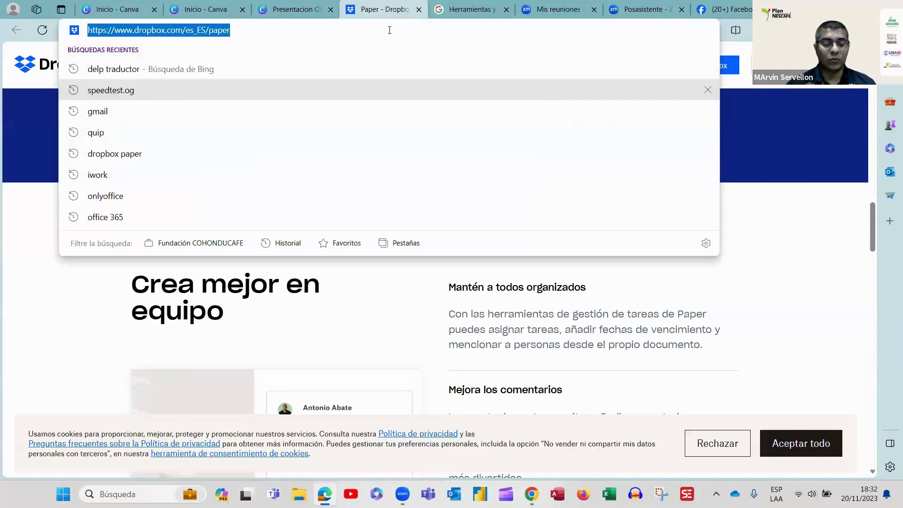
text(of)
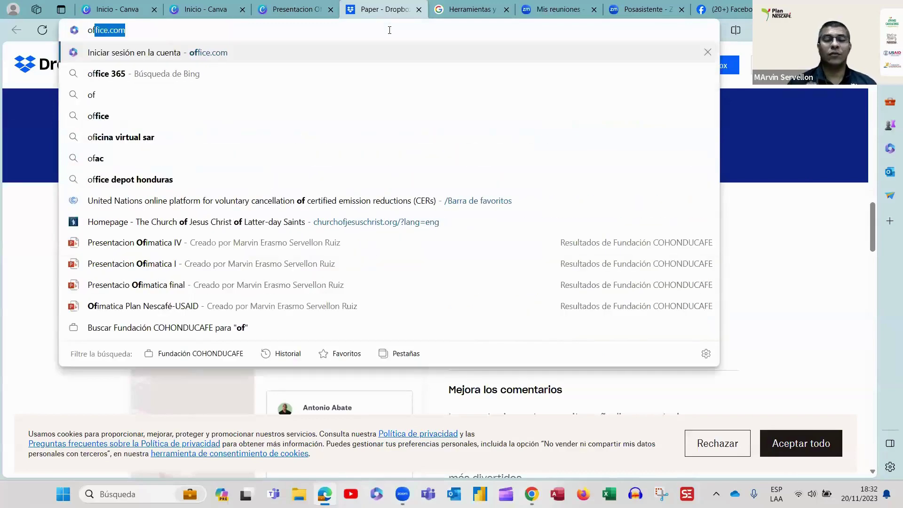
key(Return)
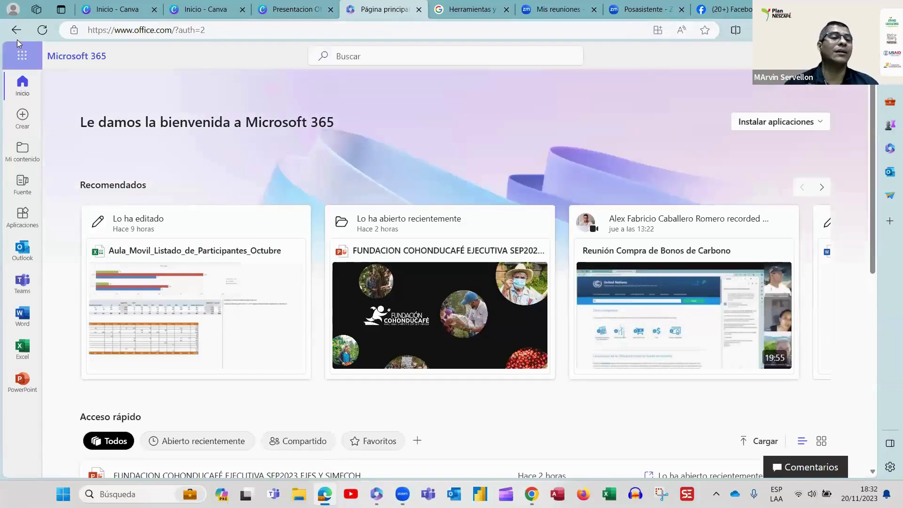
- Open PowerPoint from the Microsoft 365 applications and create a new presentation with the Gota theme
click(23, 55)
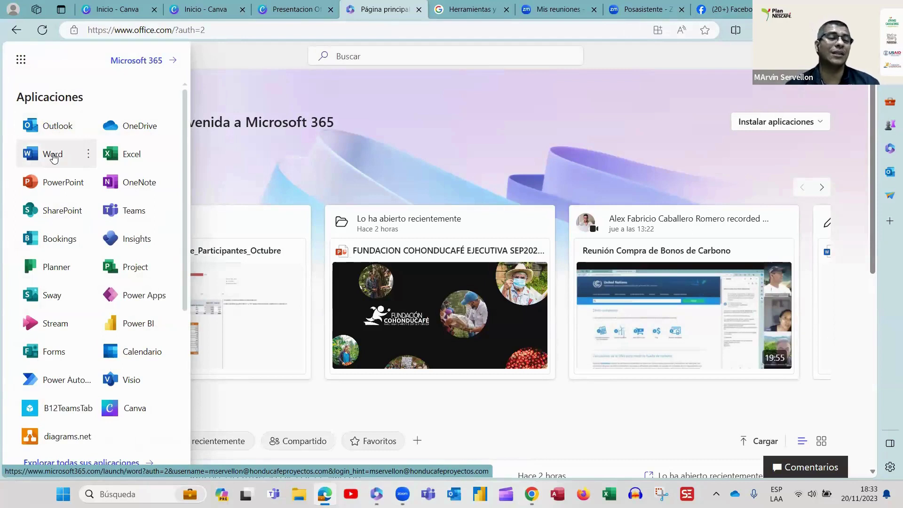
click(53, 181)
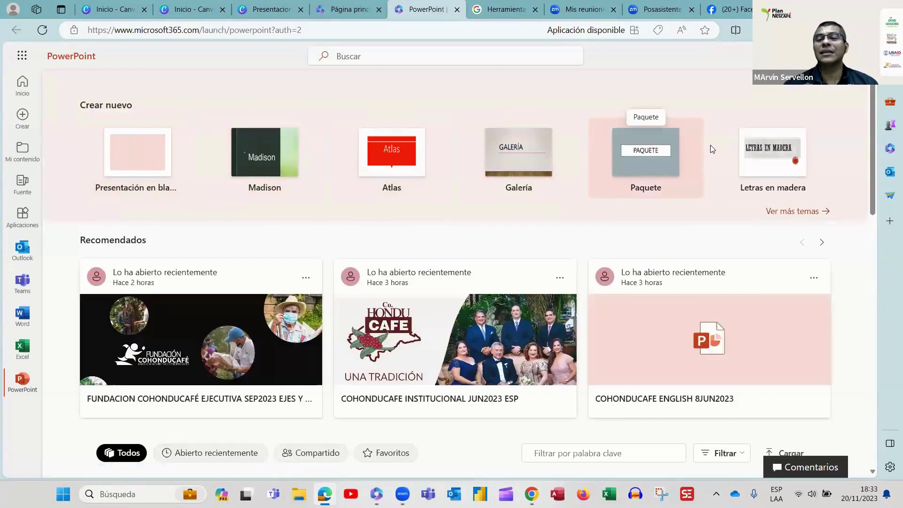
click(798, 211)
scroll(489, 263, down, 6)
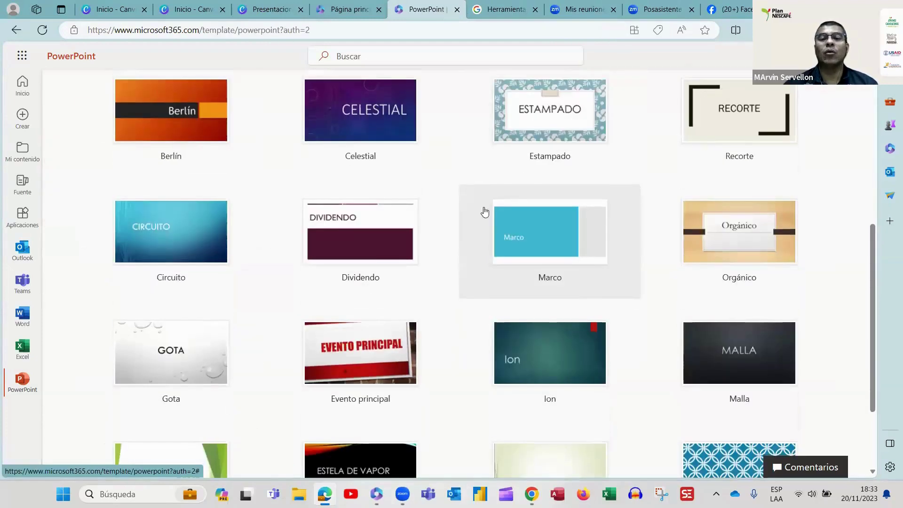
scroll(560, 202, down, 3)
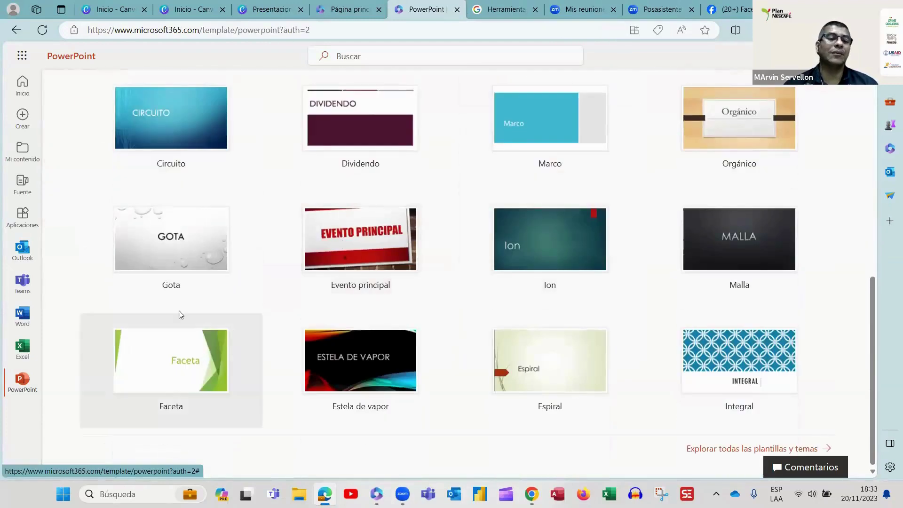
click(187, 249)
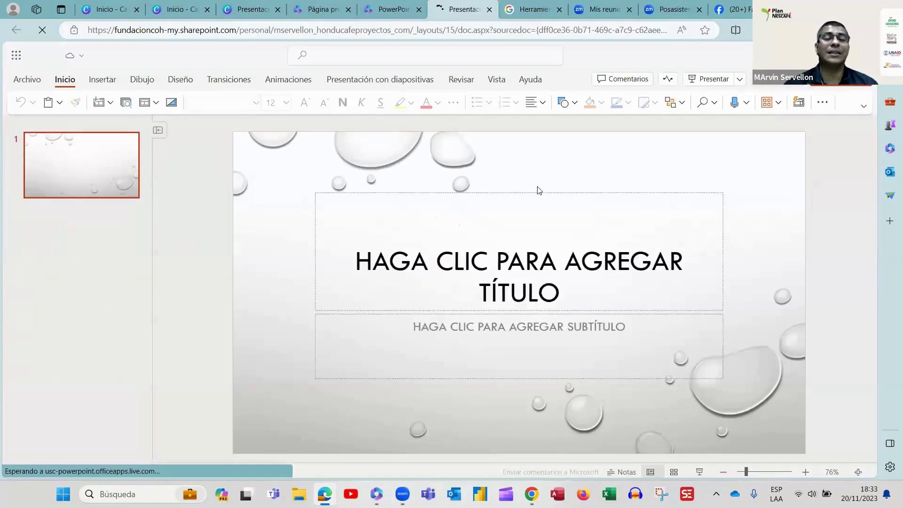
- Search online images for "cafe" and insert the picture of two coffee cups on a wooden table into the title slide
click(102, 79)
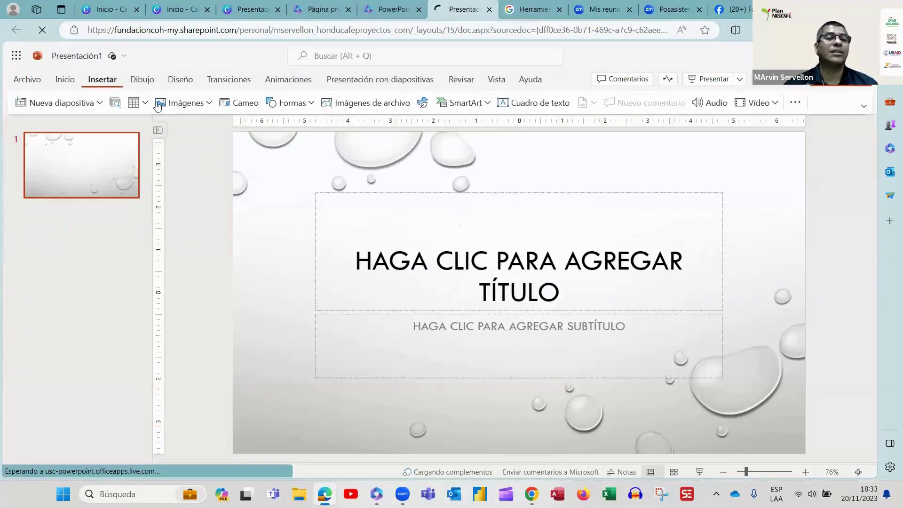
click(197, 102)
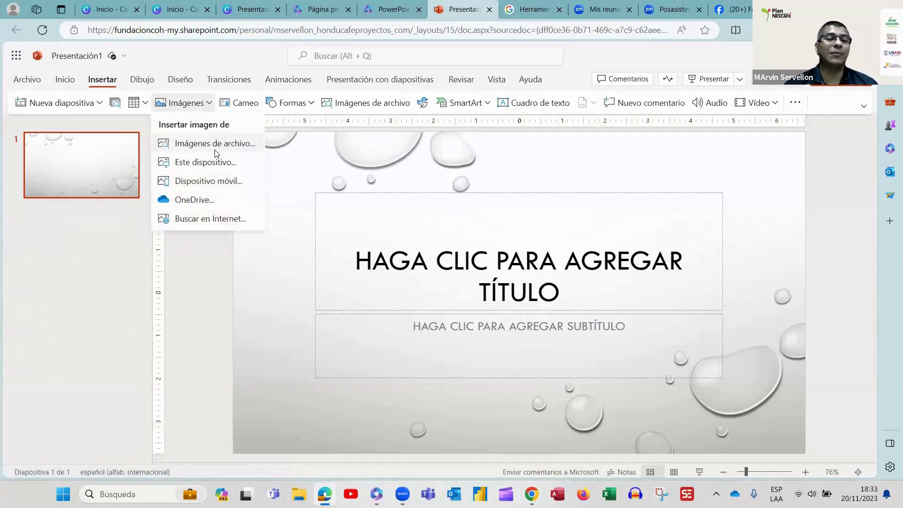
click(226, 219)
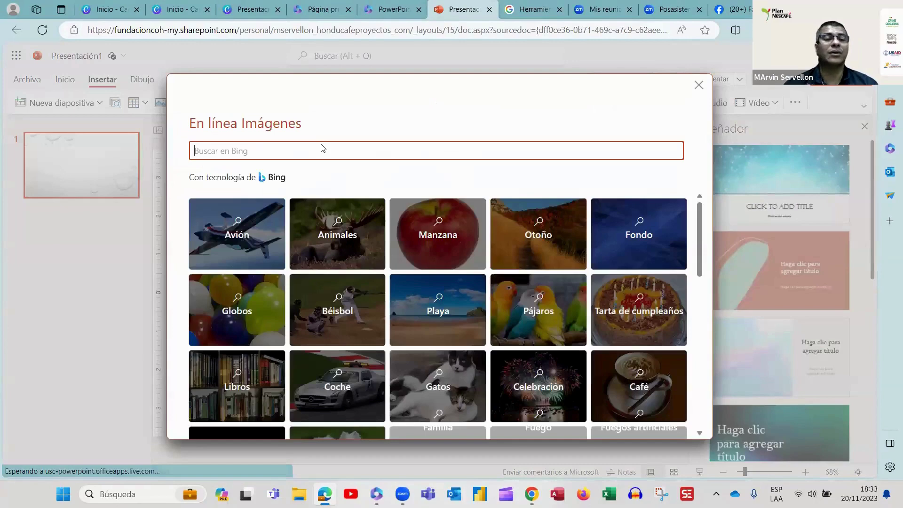
text(caf)
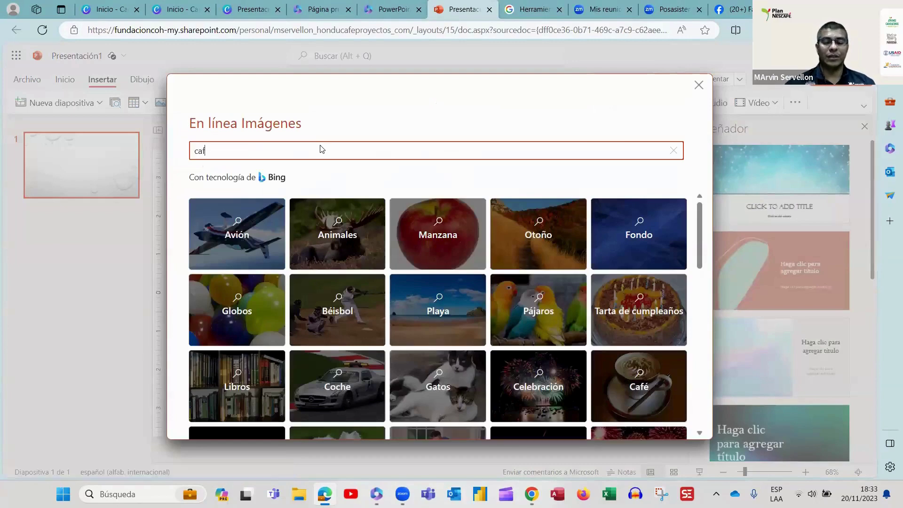
text(e)
key(Return)
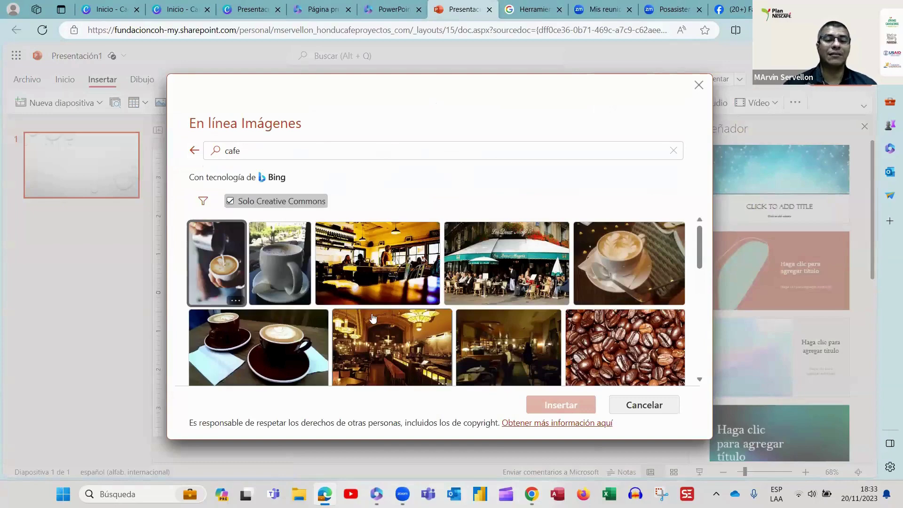
scroll(371, 318, down, 1)
click(296, 306)
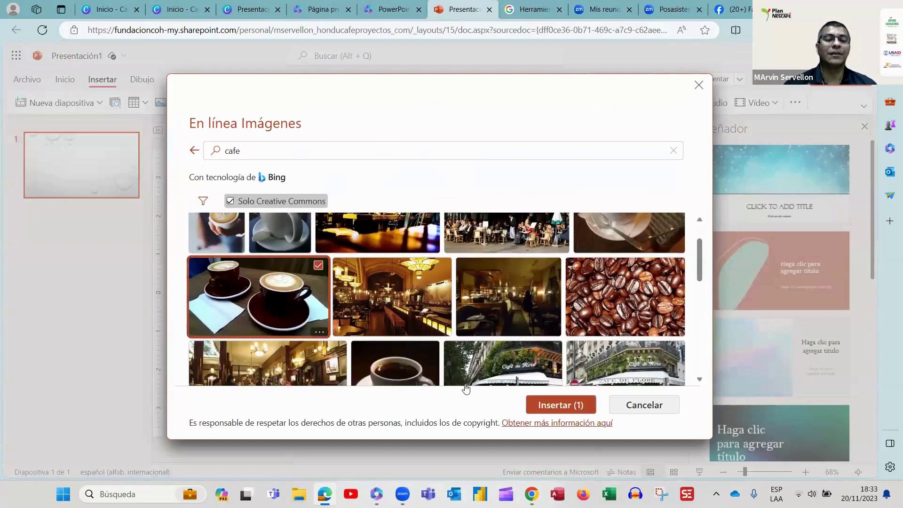
click(560, 405)
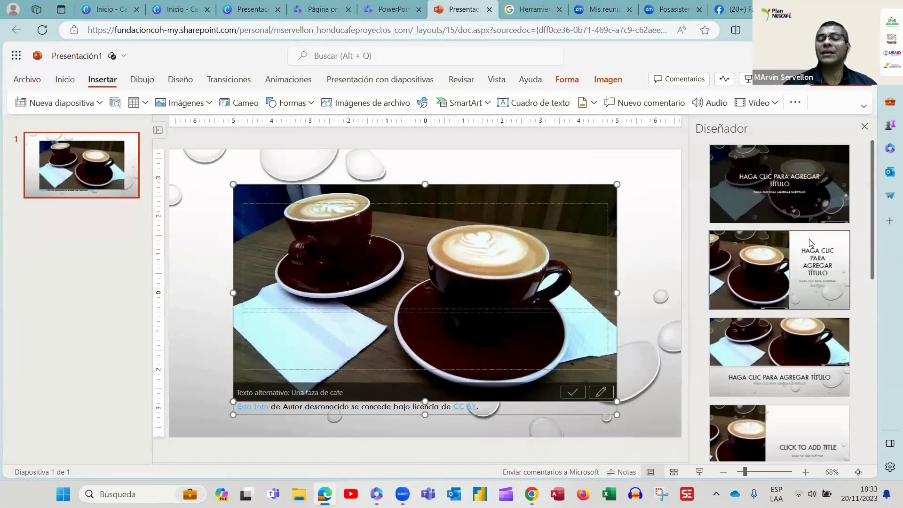
- Browse the Designer ideas and apply the layout with the coffee photo across the slide above the title and subtitle
scroll(818, 265, down, 5)
scroll(831, 278, down, 2)
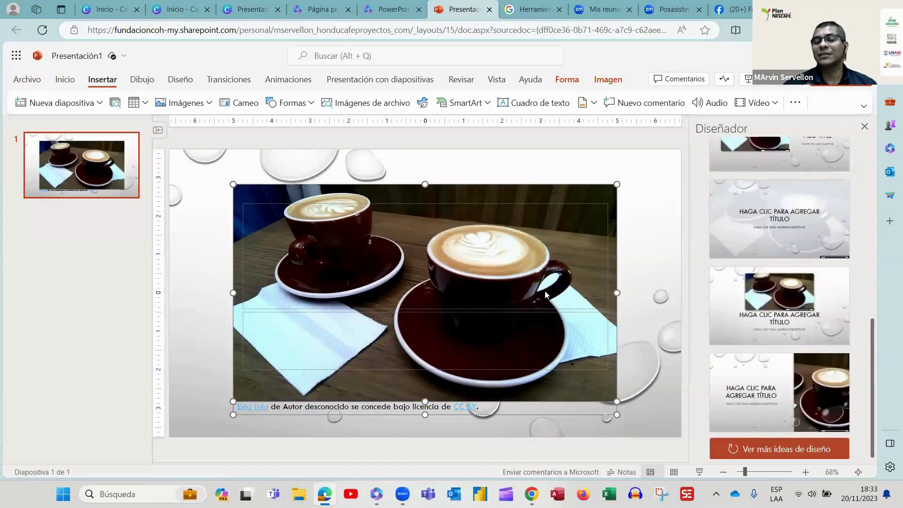
scroll(791, 281, up, 15)
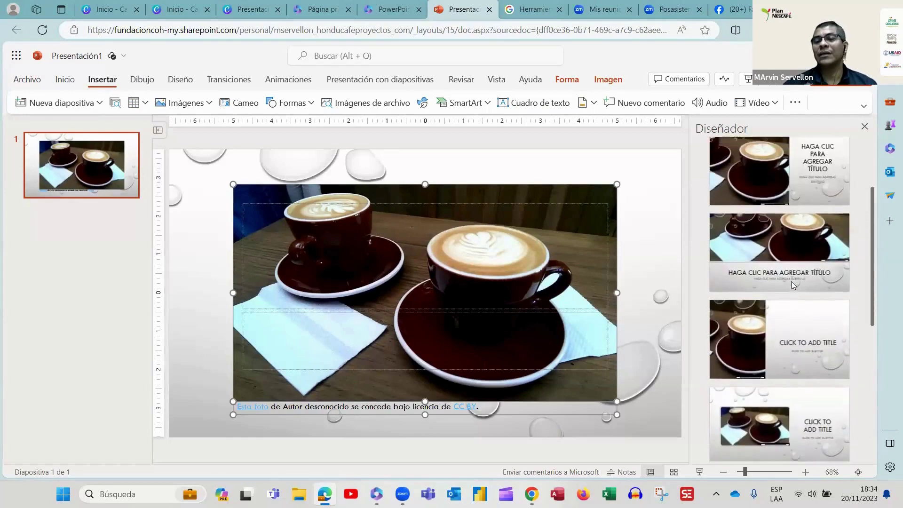
click(779, 191)
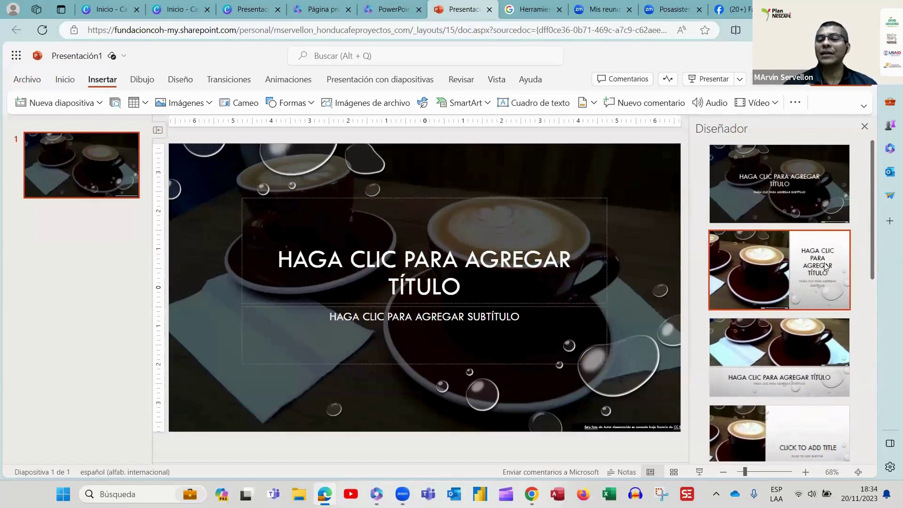
click(779, 358)
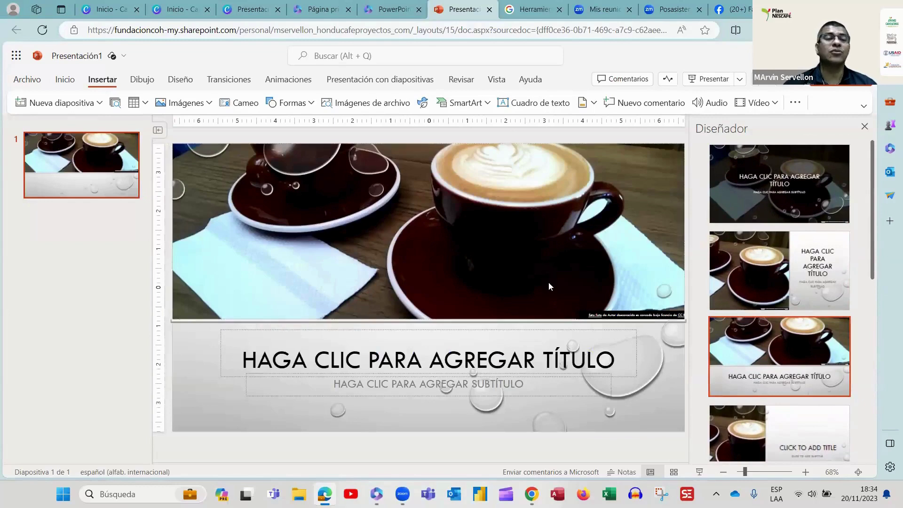
- Review the options for saving, renaming and downloading the presentation, and return to the slide
click(27, 79)
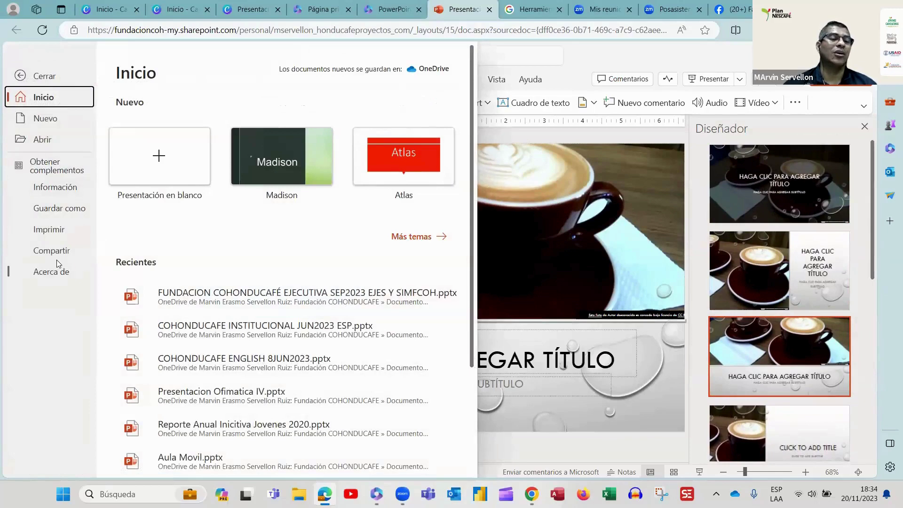
click(65, 209)
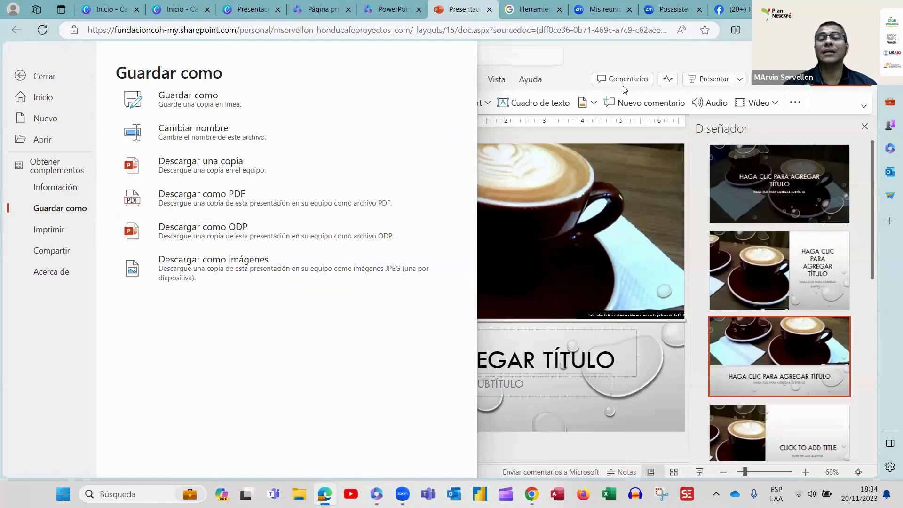
click(668, 62)
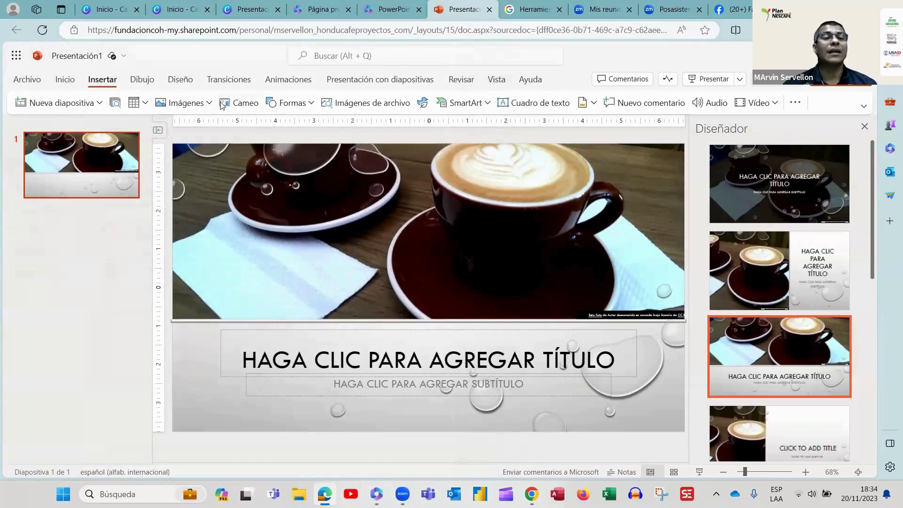
- Examine the drawing, design, transition, animation, slide show, review, view and help commands, ending on the Inicio commands
click(142, 81)
click(181, 81)
click(233, 81)
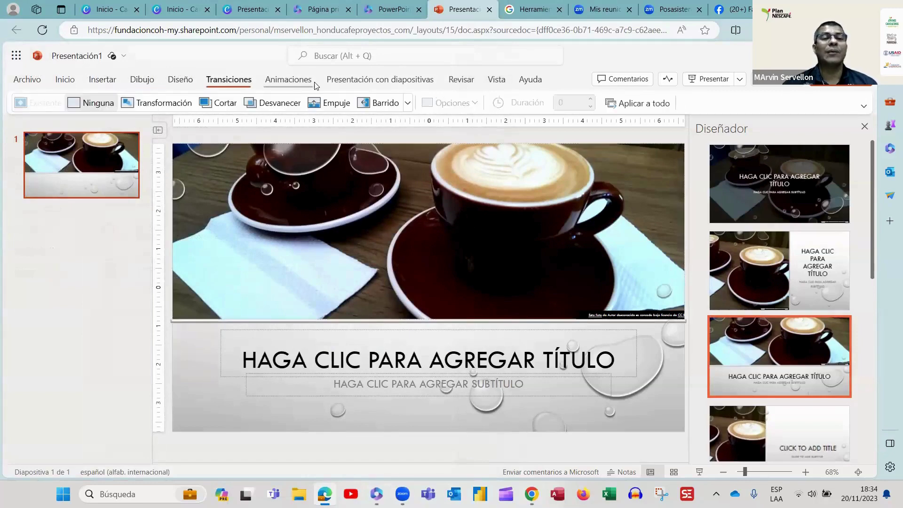
click(310, 81)
click(380, 80)
click(461, 80)
click(496, 80)
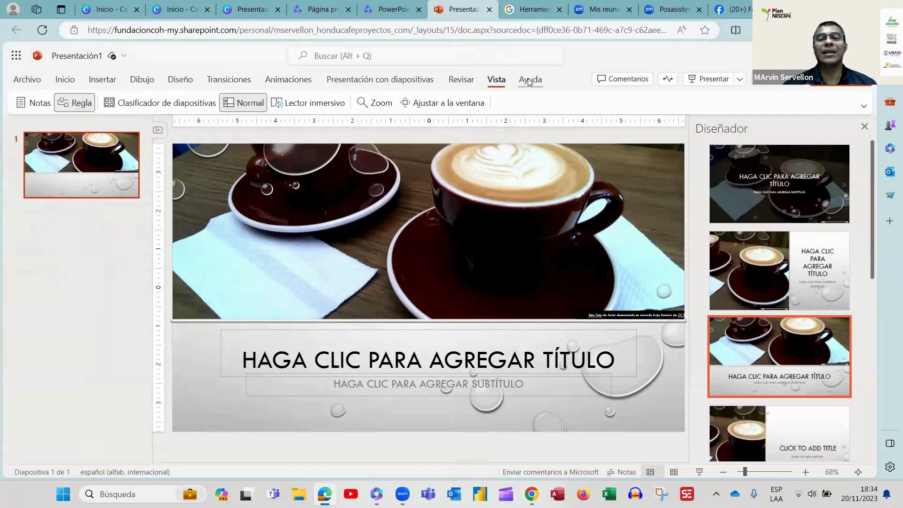
click(530, 80)
click(380, 80)
click(287, 80)
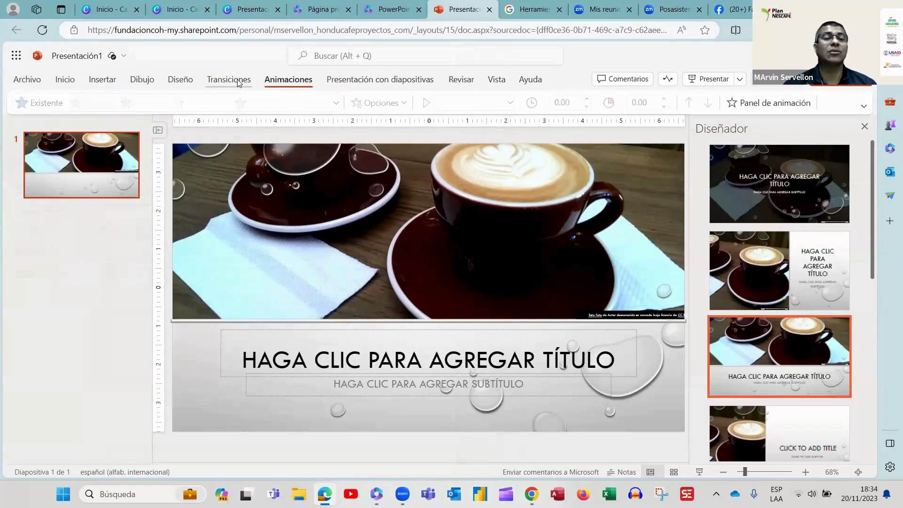
click(231, 81)
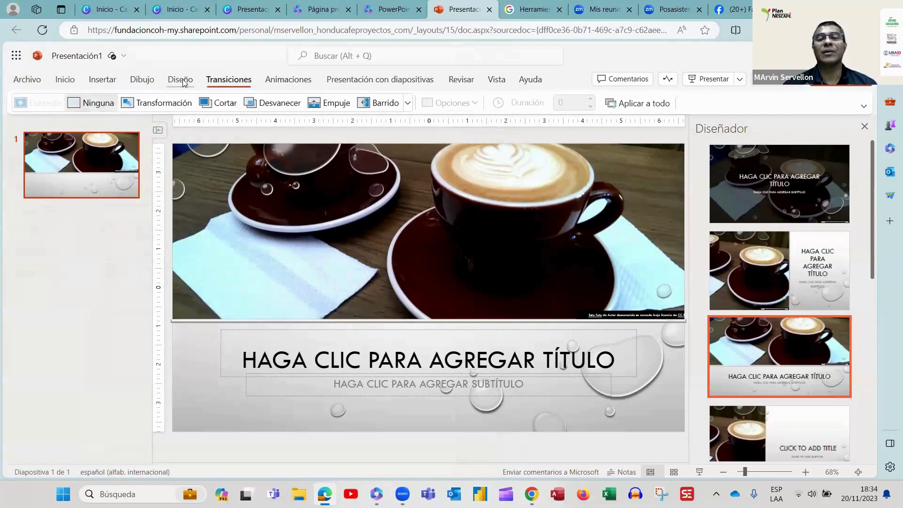
click(182, 81)
click(144, 79)
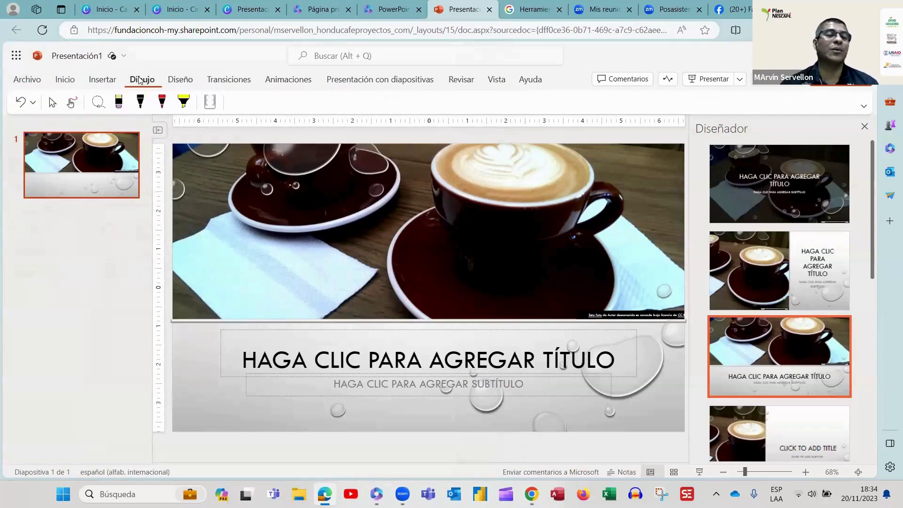
click(114, 80)
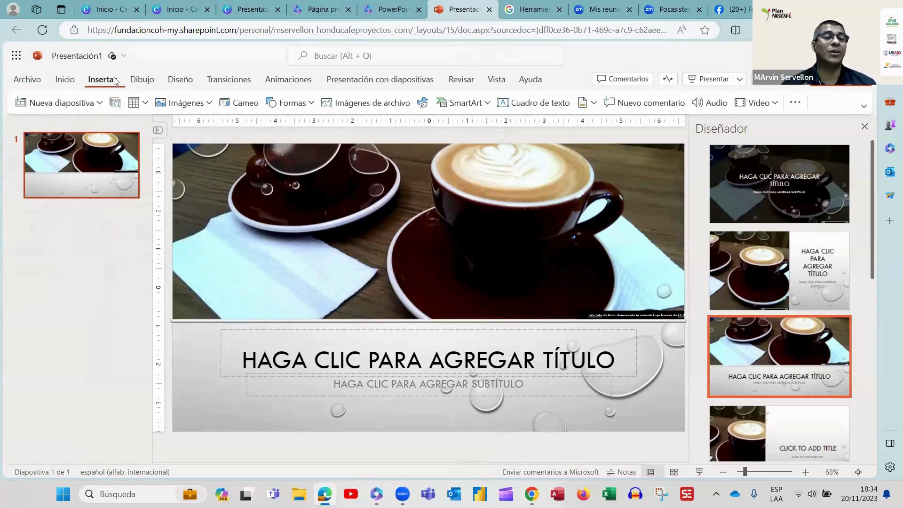
click(65, 80)
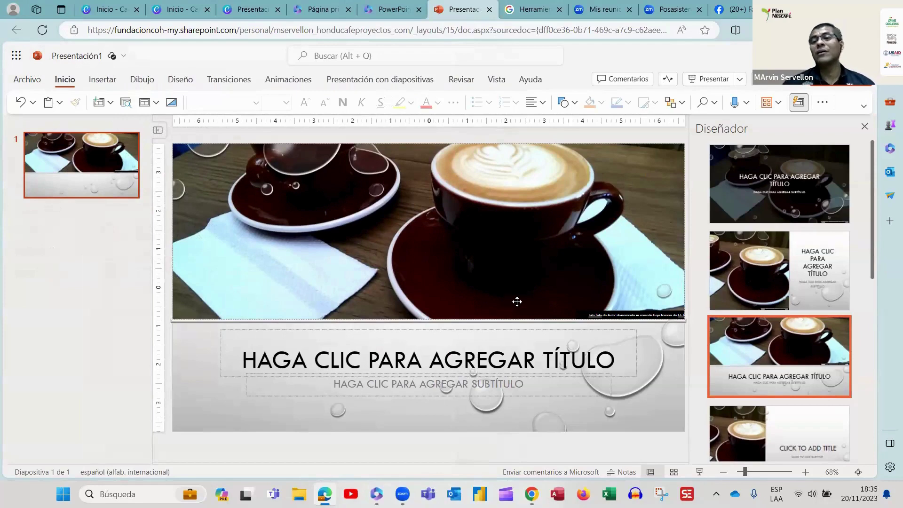
- Open sharing for the presentation and add a colleague as a recipient
click(836, 86)
click(793, 107)
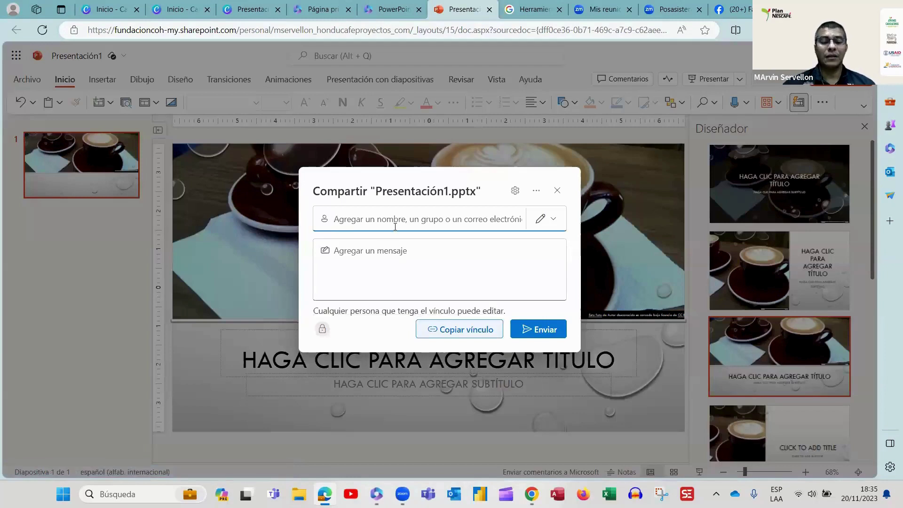
text(nes)
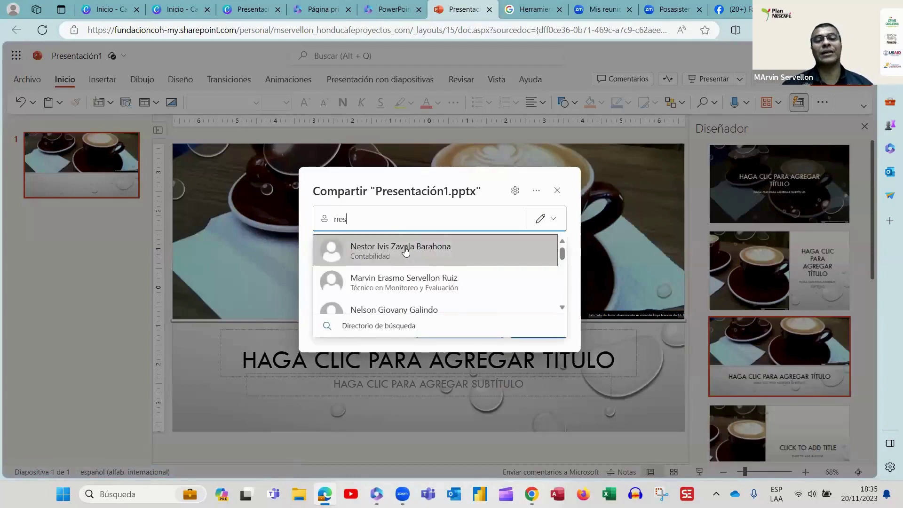
click(401, 257)
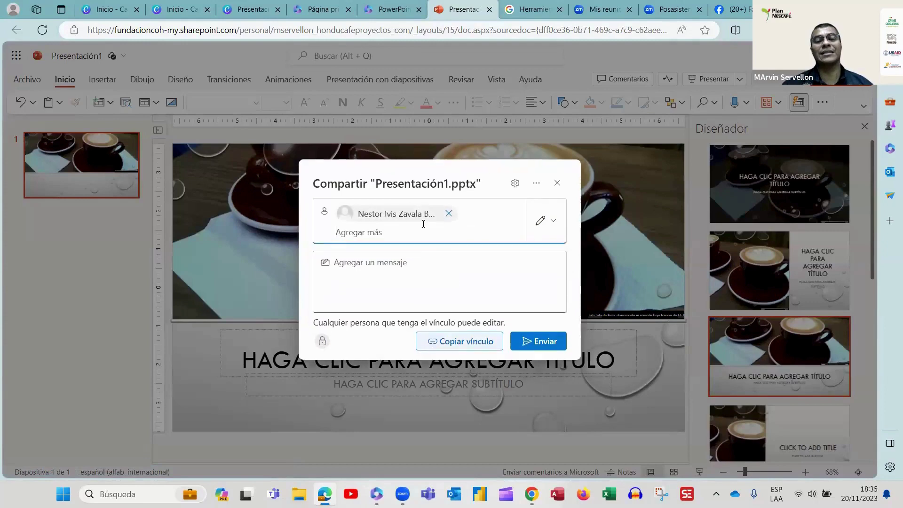
click(459, 340)
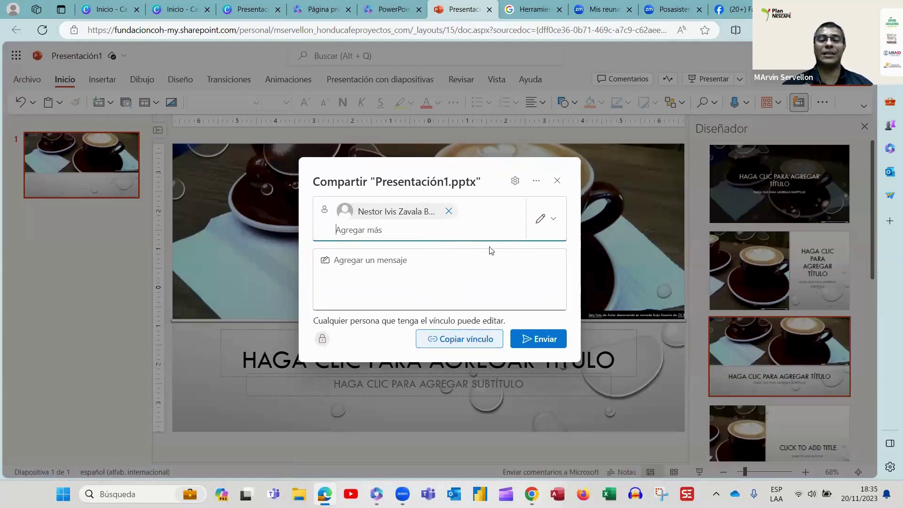
- Switch the sharing permission to "Puede ver" and back to "Puede editar", and close sharing without sending the invitation
click(547, 218)
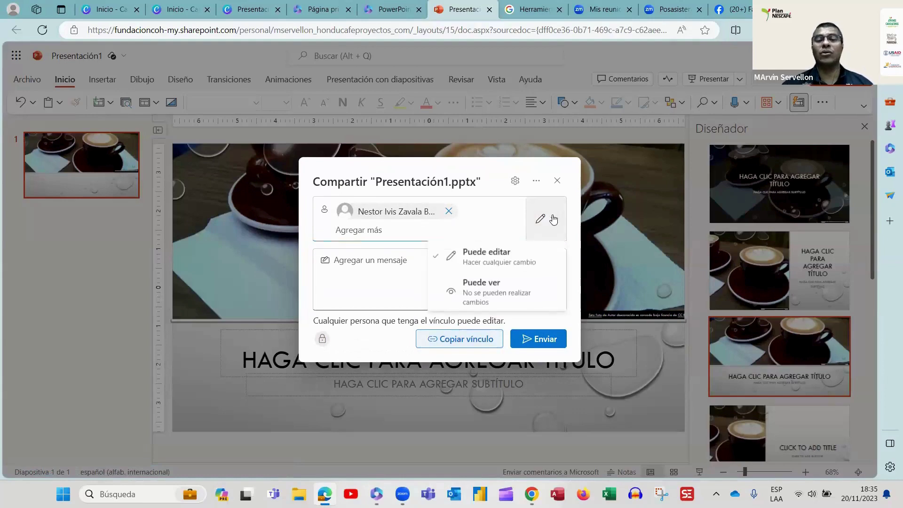
click(487, 297)
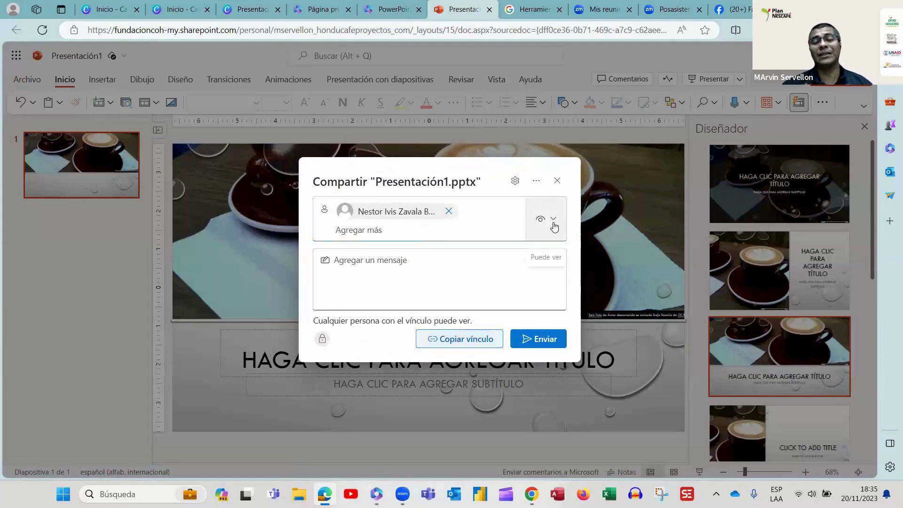
click(533, 235)
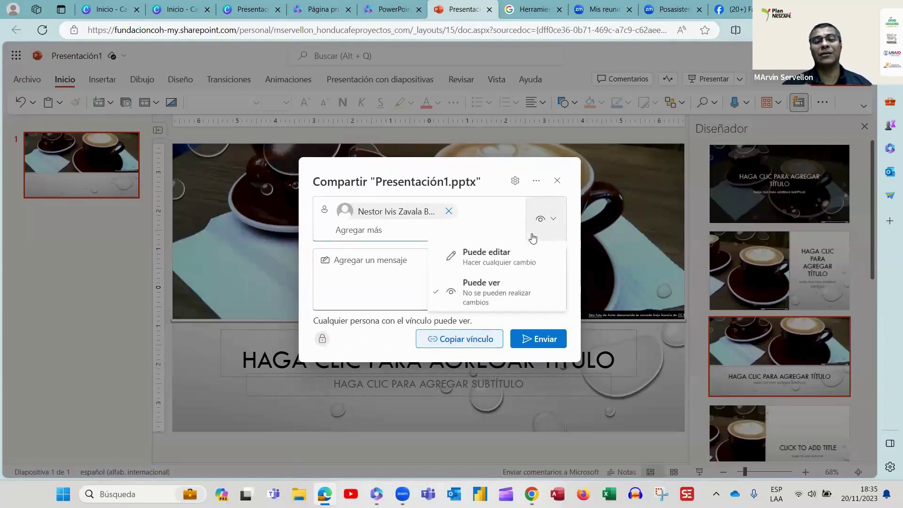
click(466, 266)
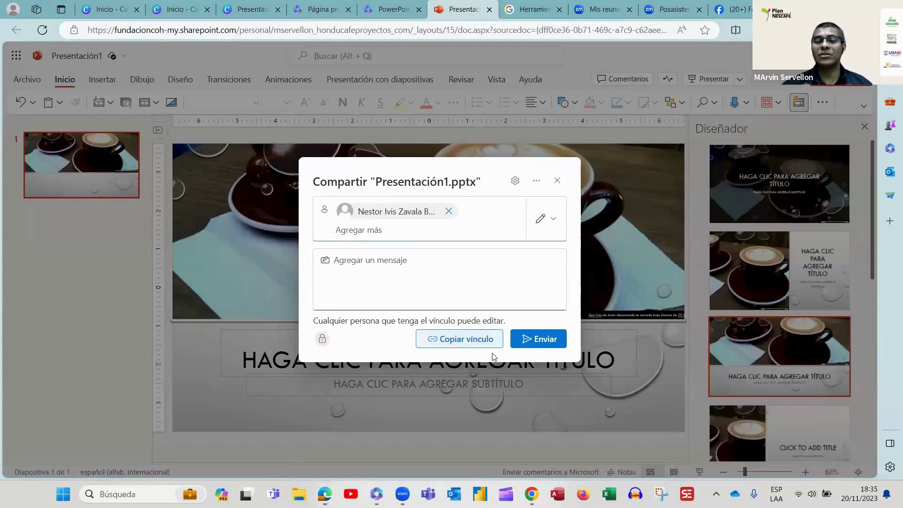
click(557, 180)
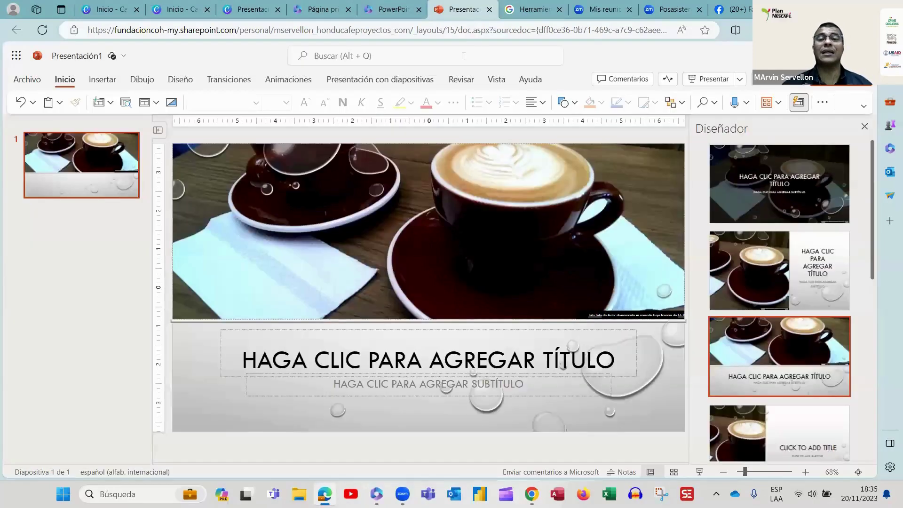
- Close the presentation and open Forms from the Microsoft 365 home page, dismissing the message notifications
click(489, 10)
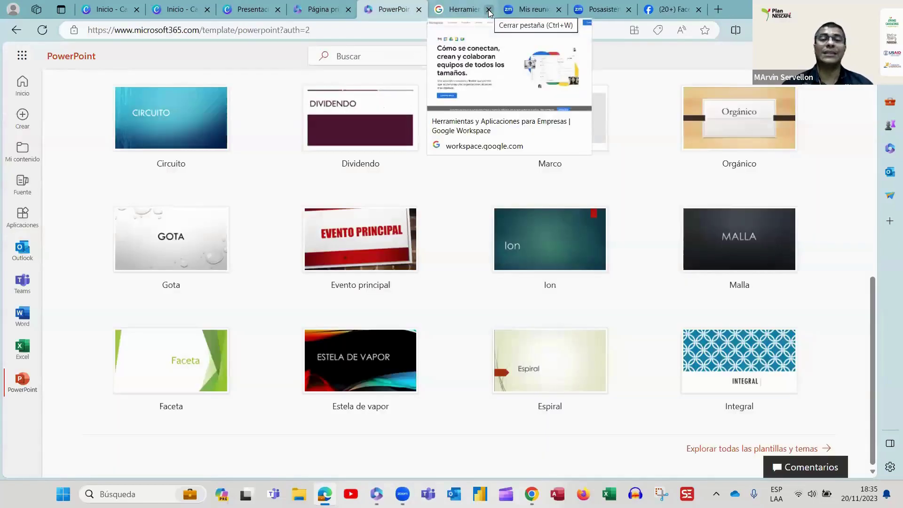
click(328, 9)
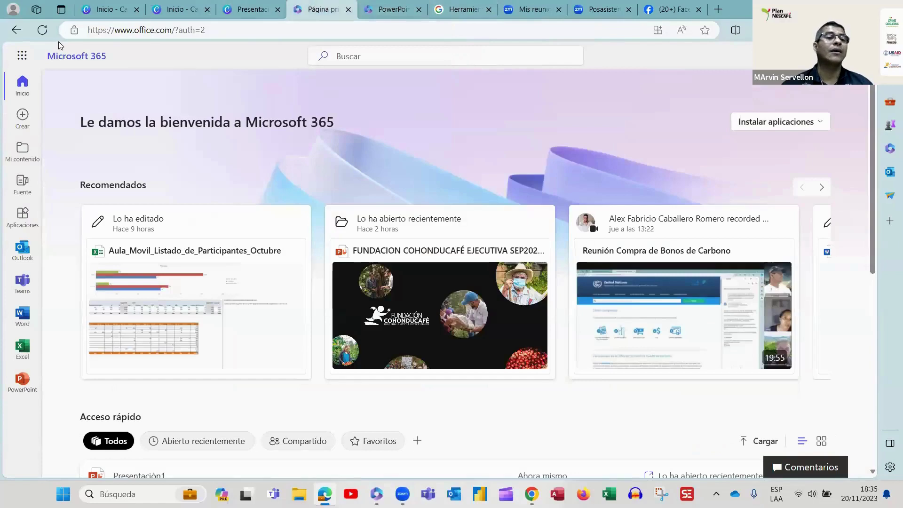
click(15, 60)
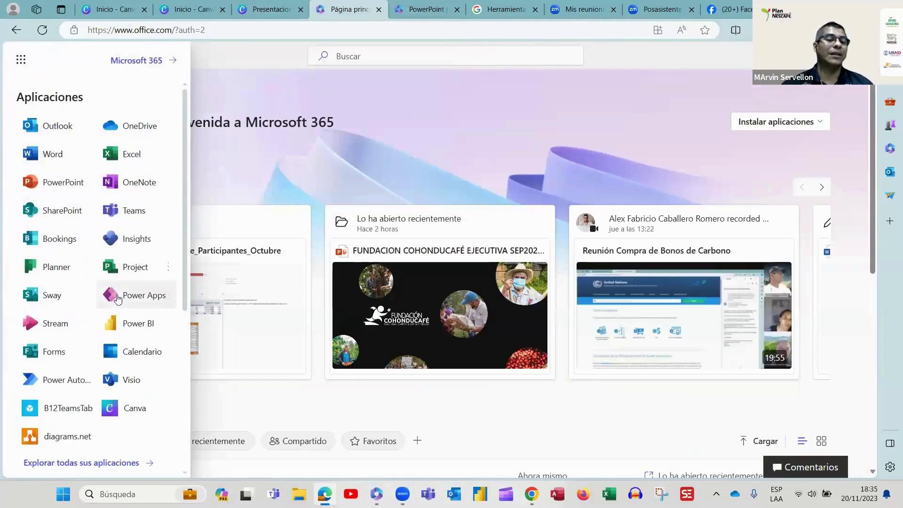
click(57, 355)
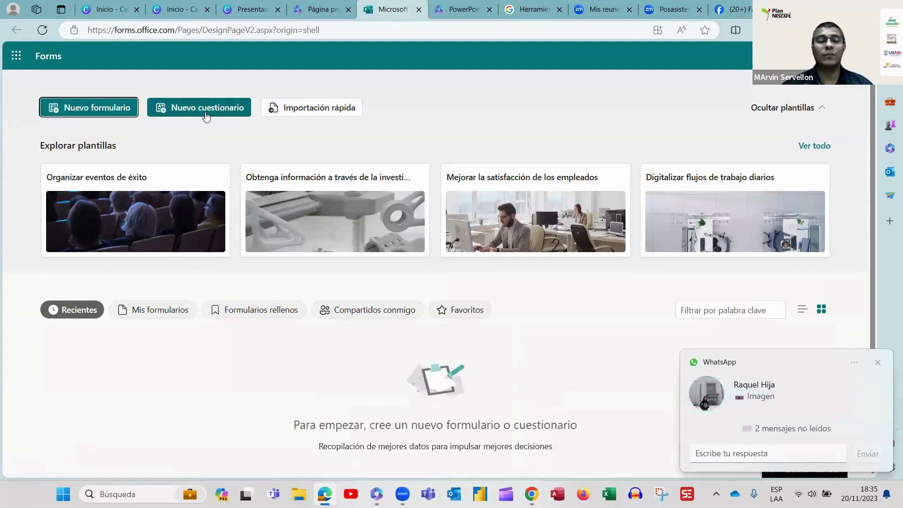
click(879, 362)
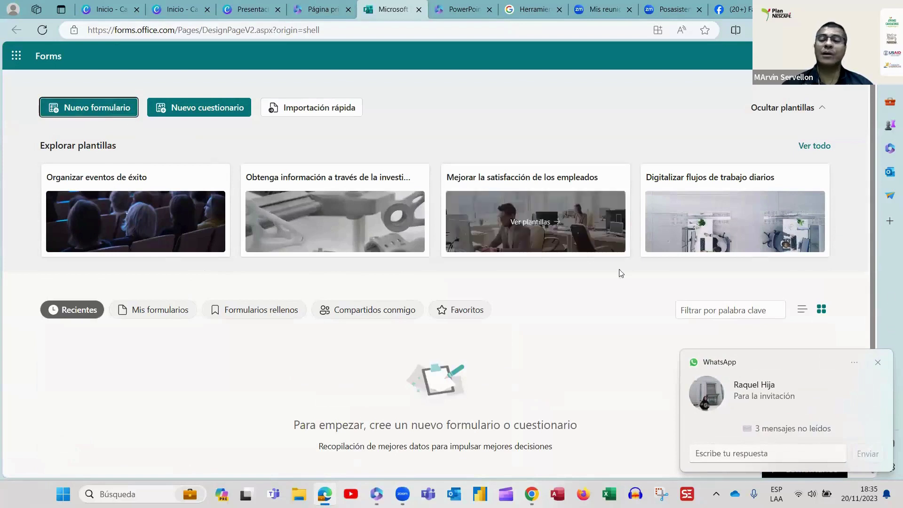
click(878, 363)
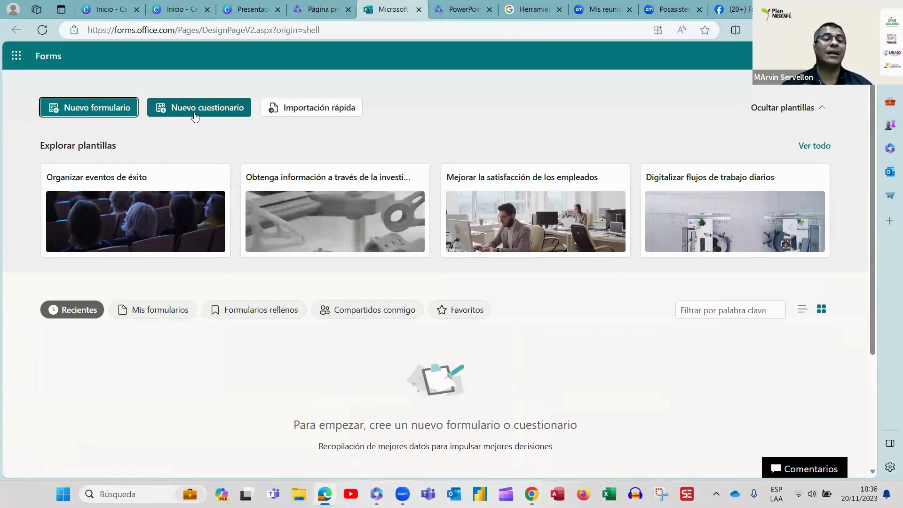
- Create a blank form and put "Confirmación de Asistencia" in its title
click(98, 112)
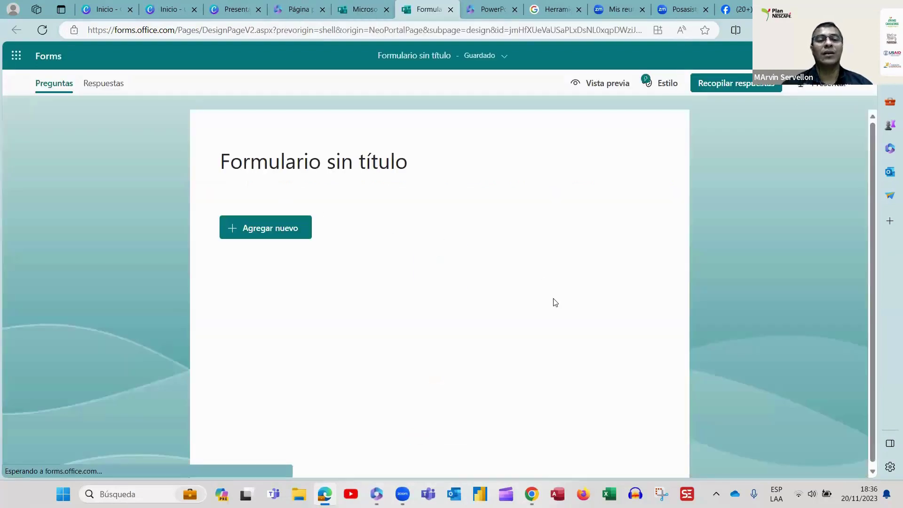
click(304, 163)
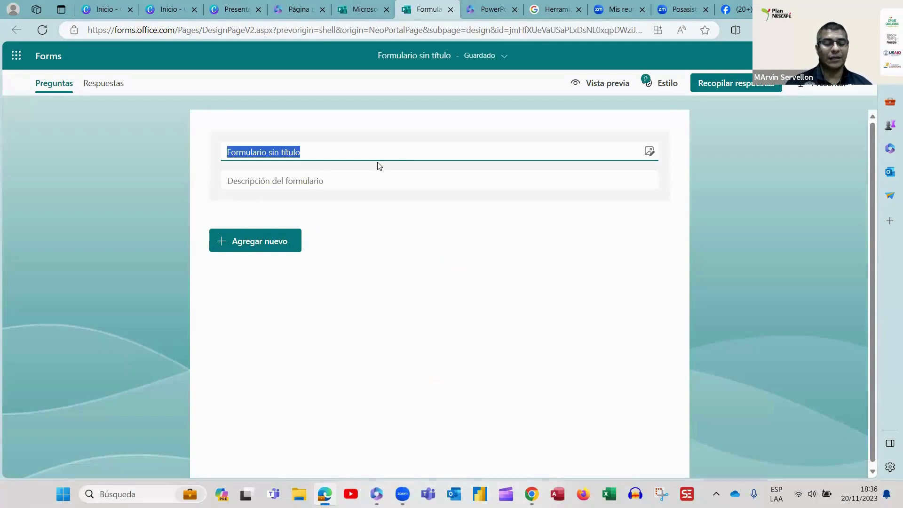
text(As)
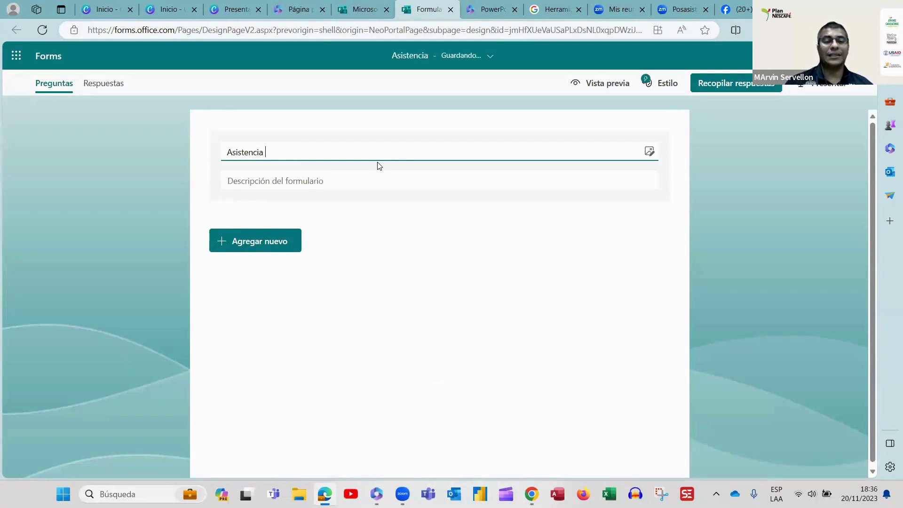
text(istencia)
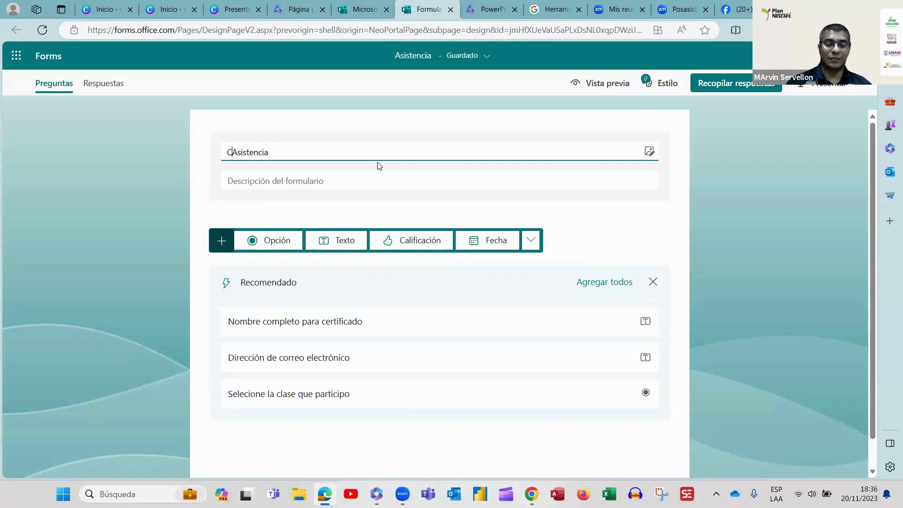
text(rmación)
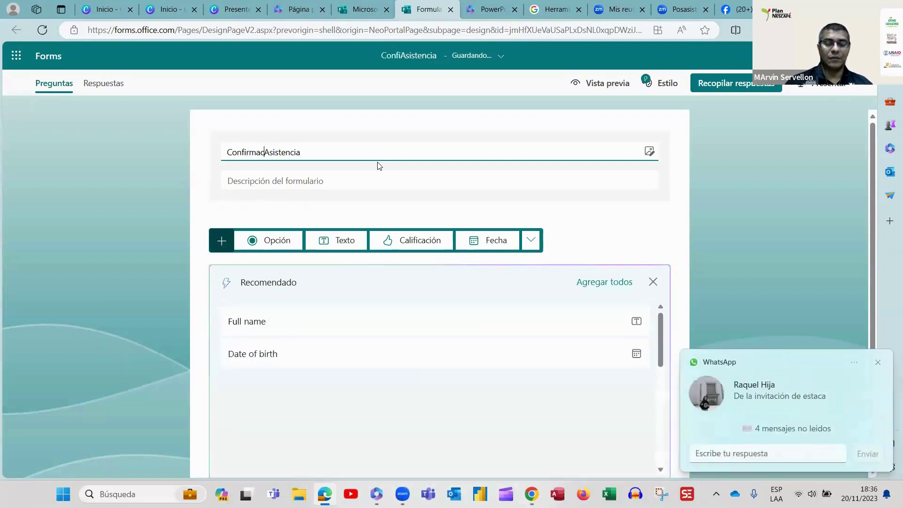
text( de Asistencia)
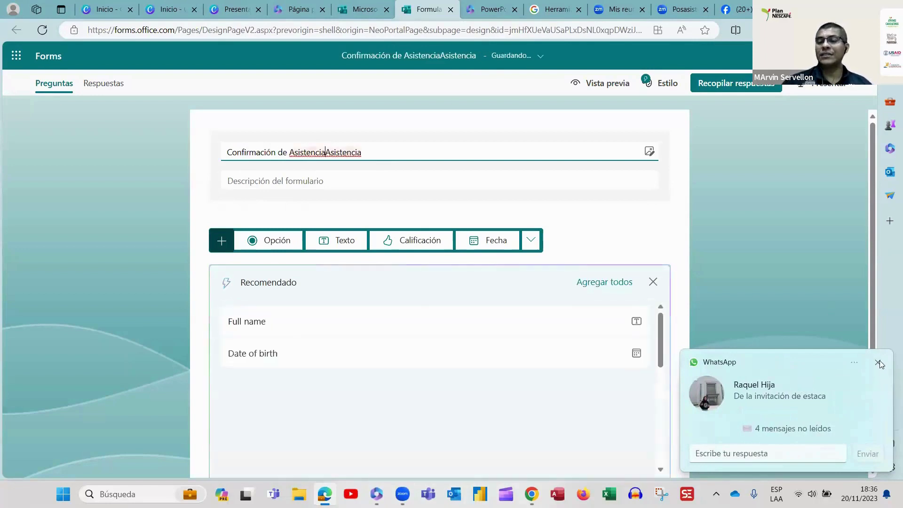
- Remove the duplicated word "Asistencia" from the end of the form title
key(Tab)
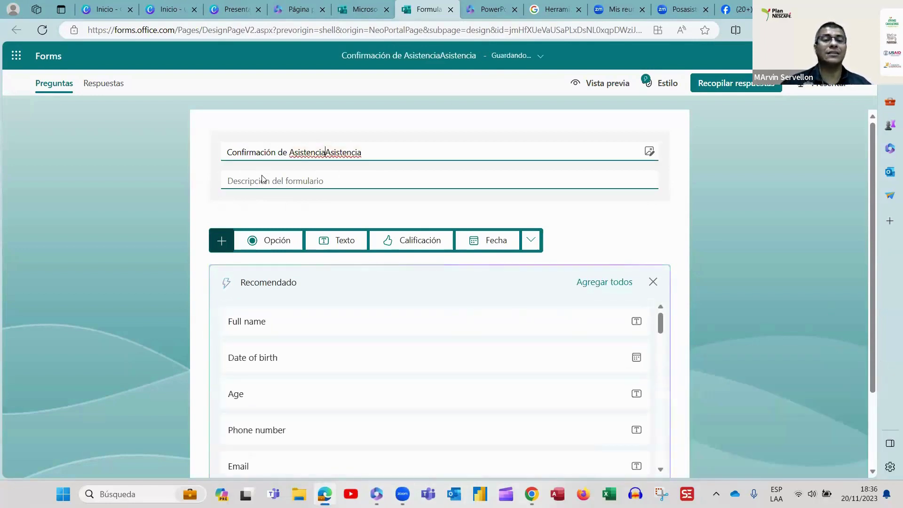
triple_click(327, 151)
click(377, 150)
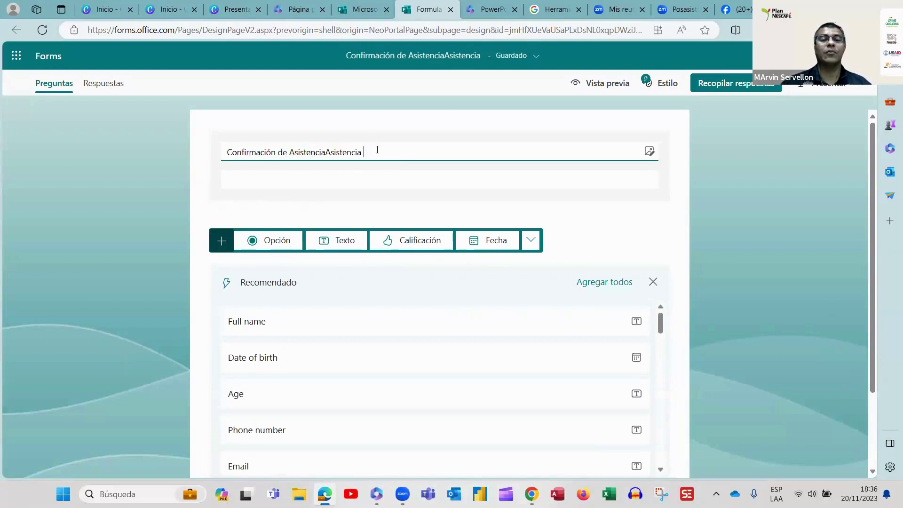
drag(344, 148, 332, 147)
key(BackSpace)
key(BackSpace)
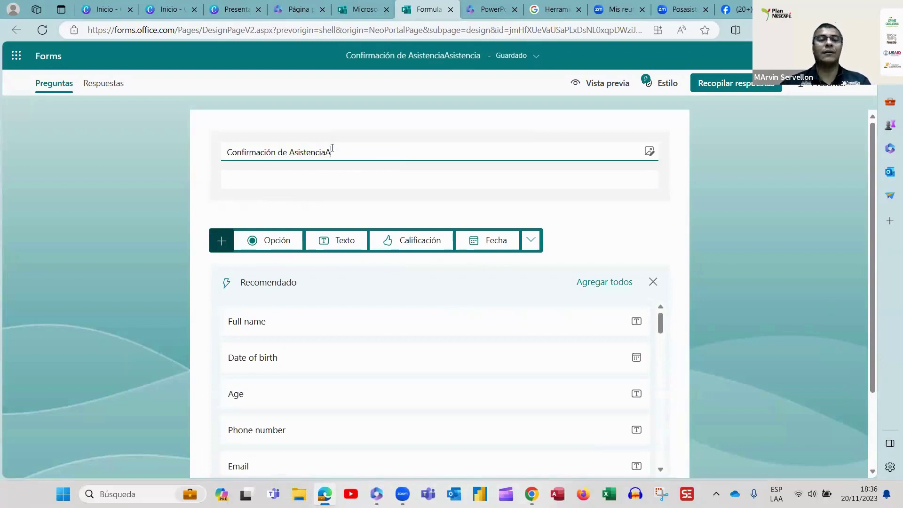
click(308, 175)
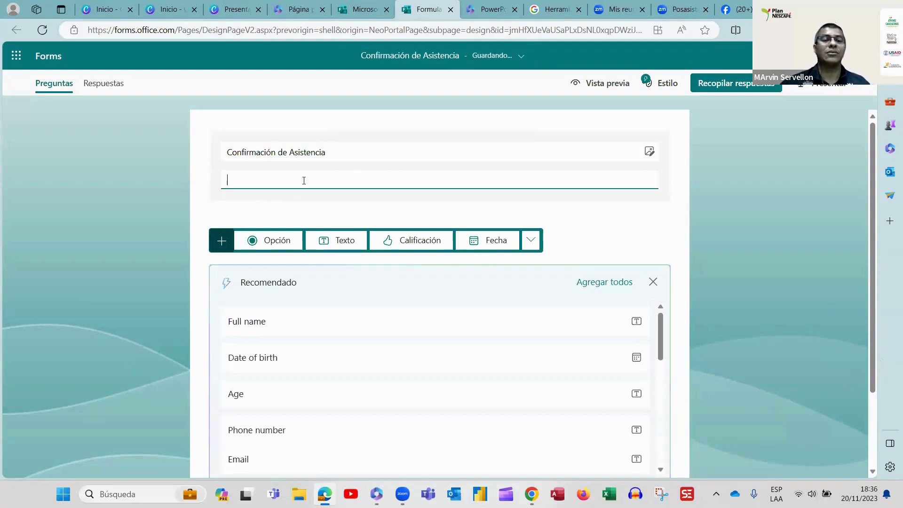
- Add a choice question and all the recommended questions to the form
click(272, 240)
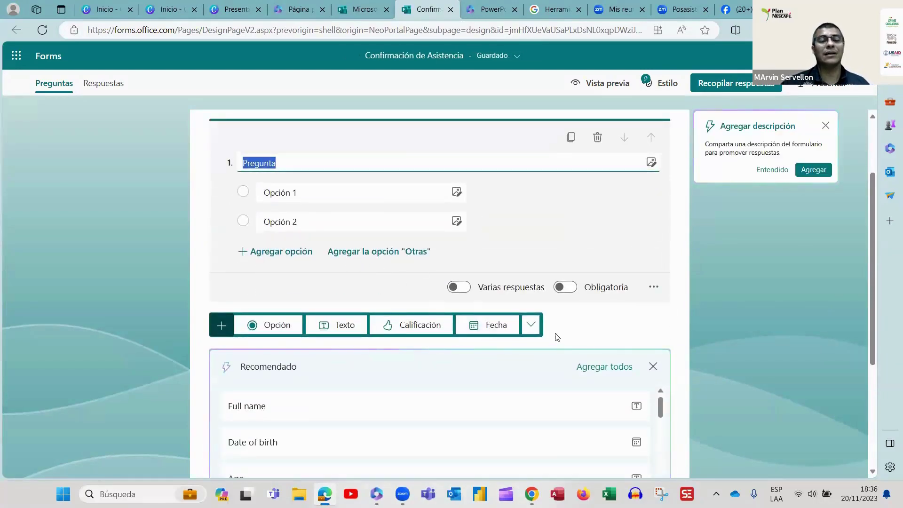
scroll(561, 338, down, 3)
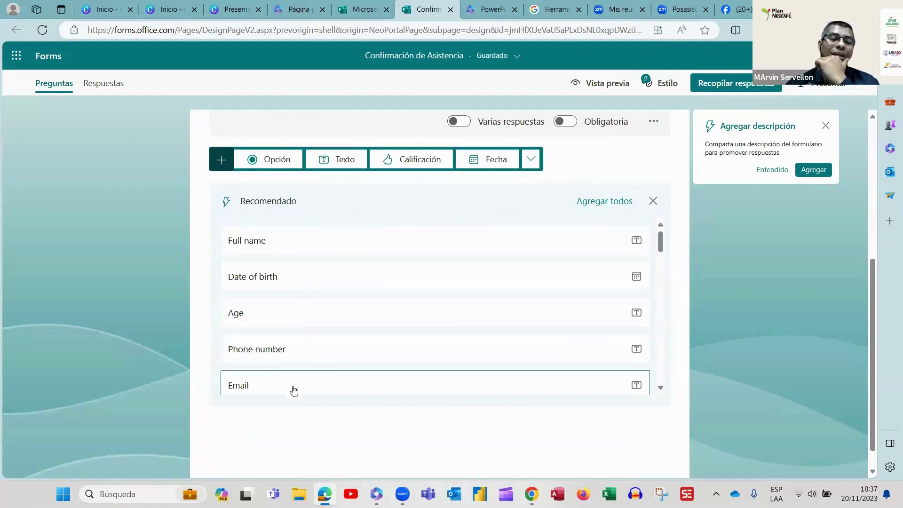
click(615, 208)
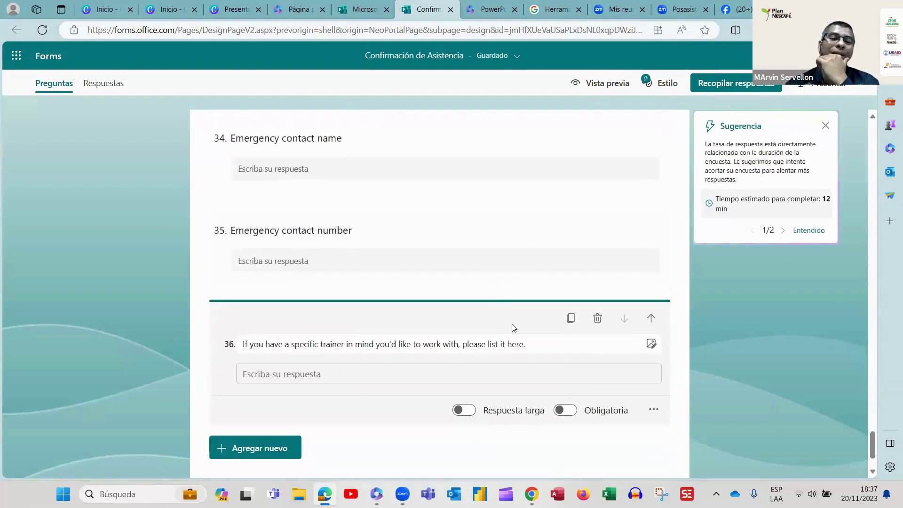
- Examine the recommended questions added throughout the form
scroll(514, 328, up, 15)
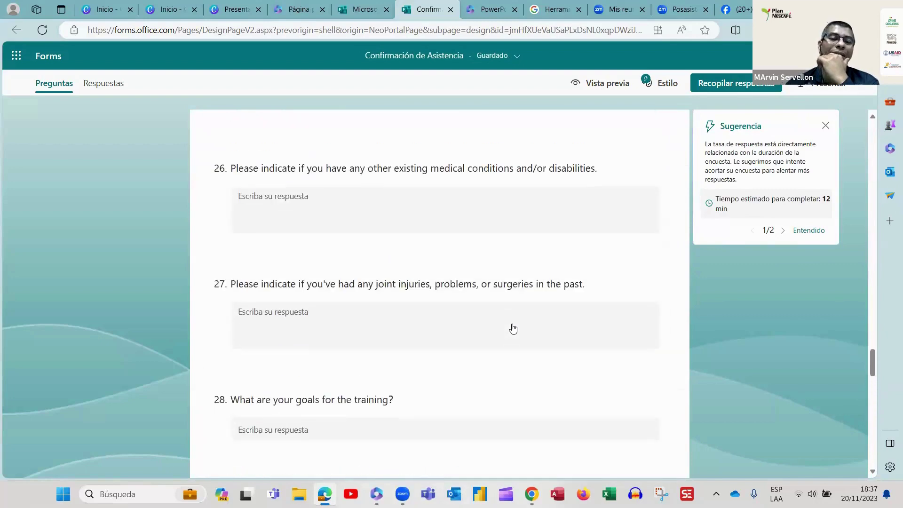
scroll(513, 329, up, 15)
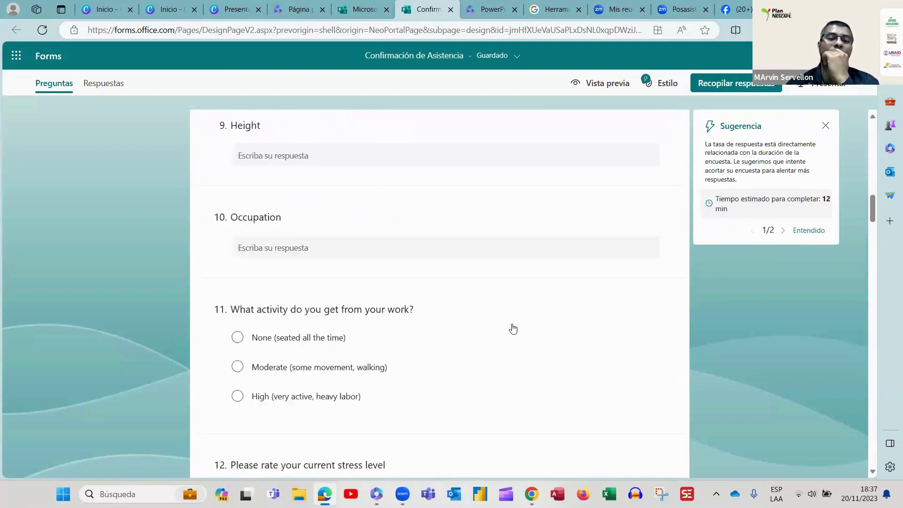
scroll(513, 328, up, 10)
scroll(513, 329, down, 3)
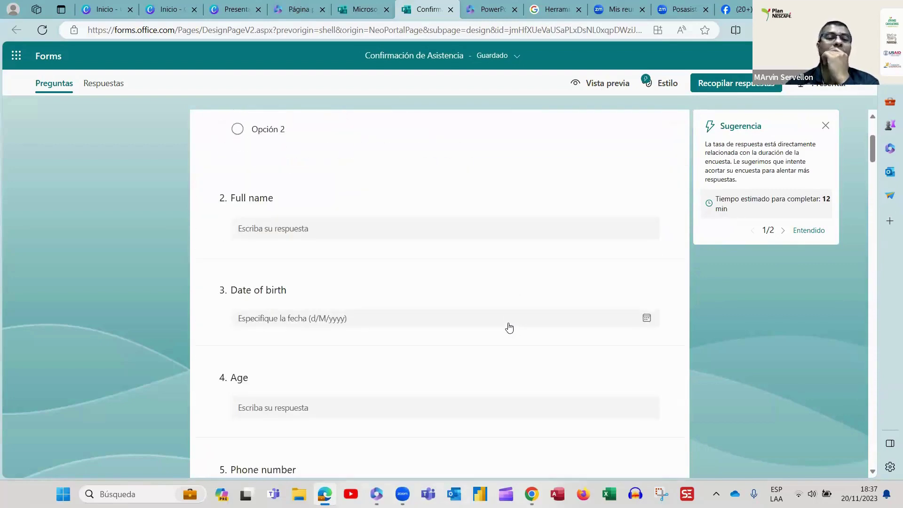
scroll(509, 212, down, 12)
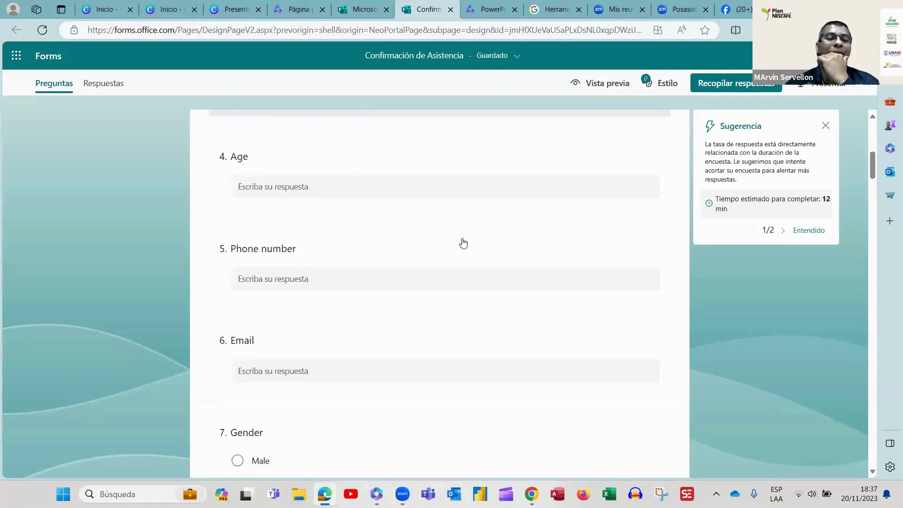
scroll(470, 269, down, 12)
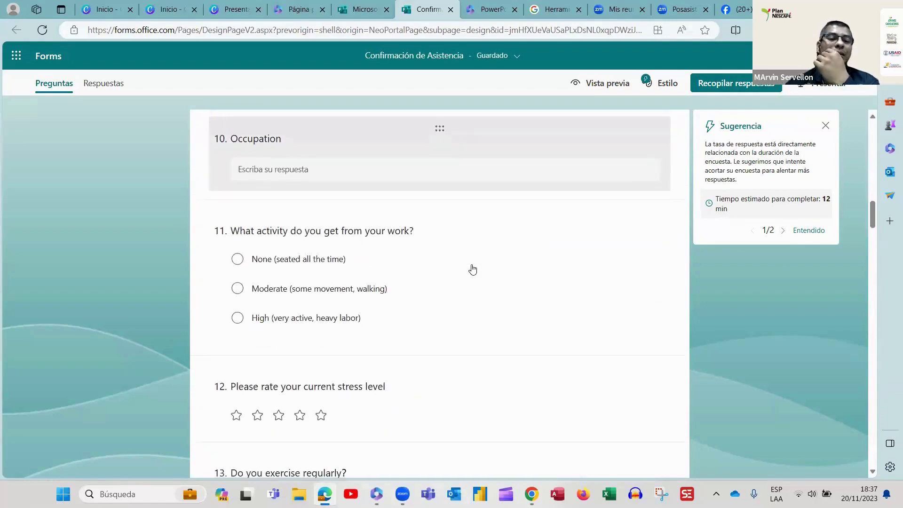
scroll(473, 269, down, 12)
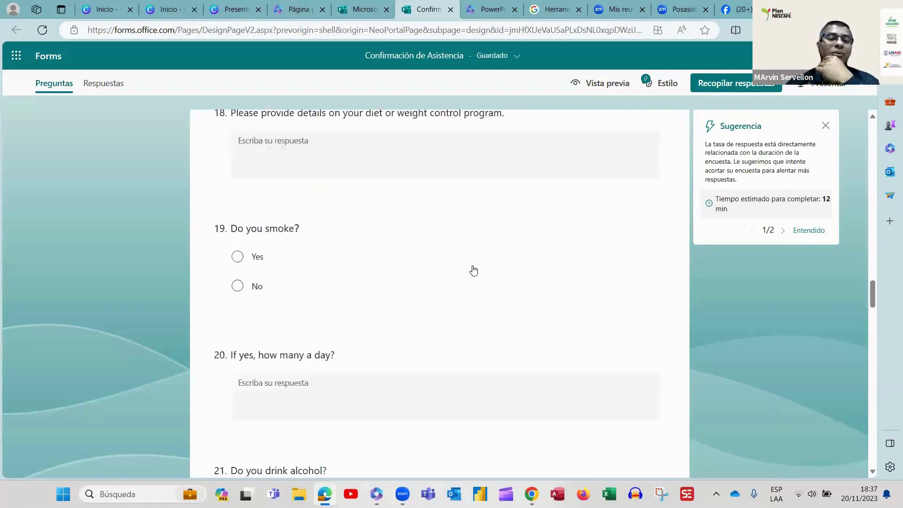
scroll(474, 271, up, 3)
- Delete the questions "Do you drink alcohol?", "If yes, how much/often?" and "Do you have asthma?"
click(489, 254)
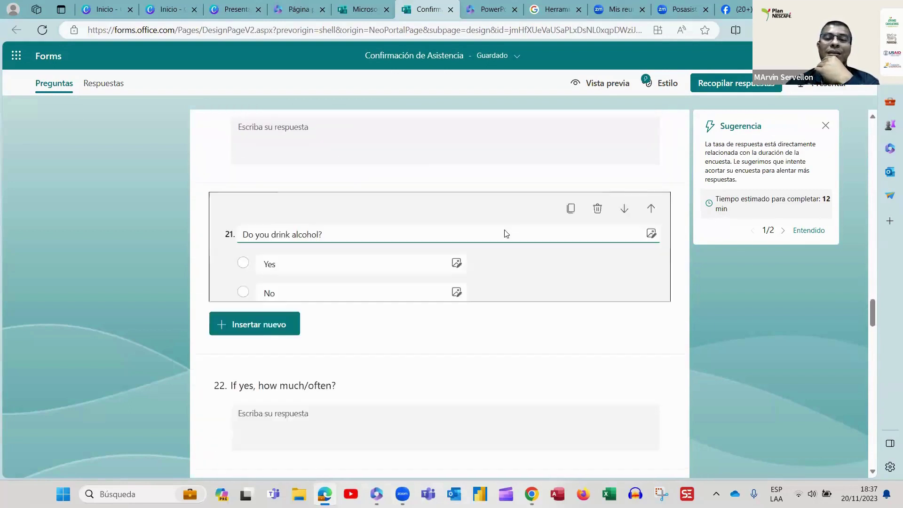
click(596, 211)
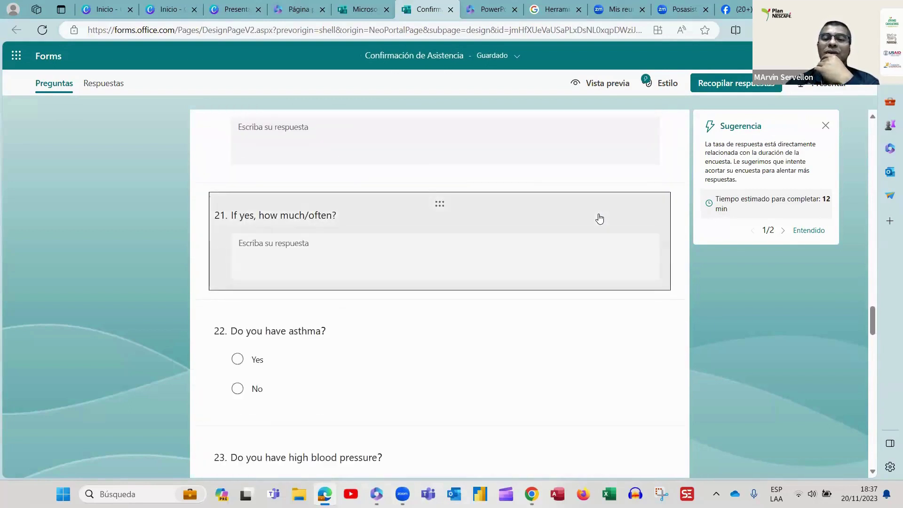
click(598, 217)
click(597, 211)
click(600, 213)
click(601, 214)
click(601, 213)
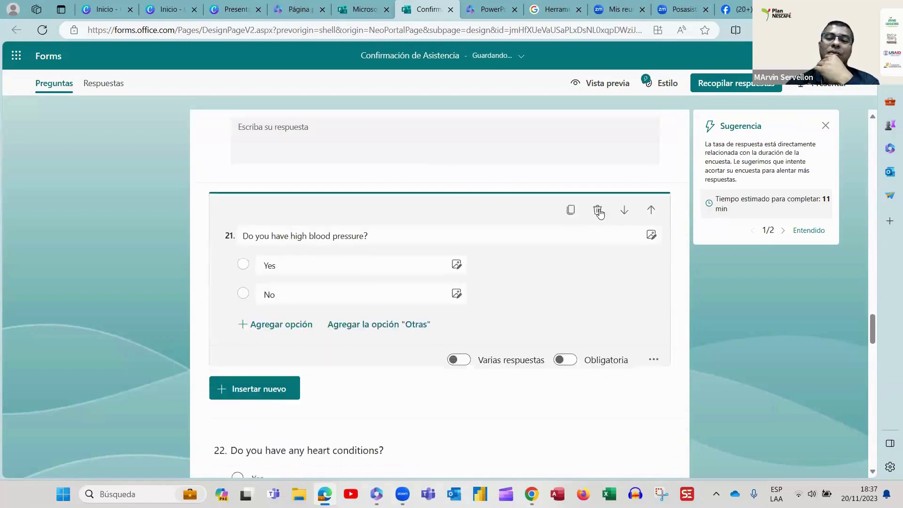
- Delete the health questions from "Do you have high blood pressure?" through the one about other existing medical conditions and disabilities
click(600, 213)
click(600, 213)
click(600, 214)
click(600, 213)
click(600, 213)
click(601, 213)
click(600, 213)
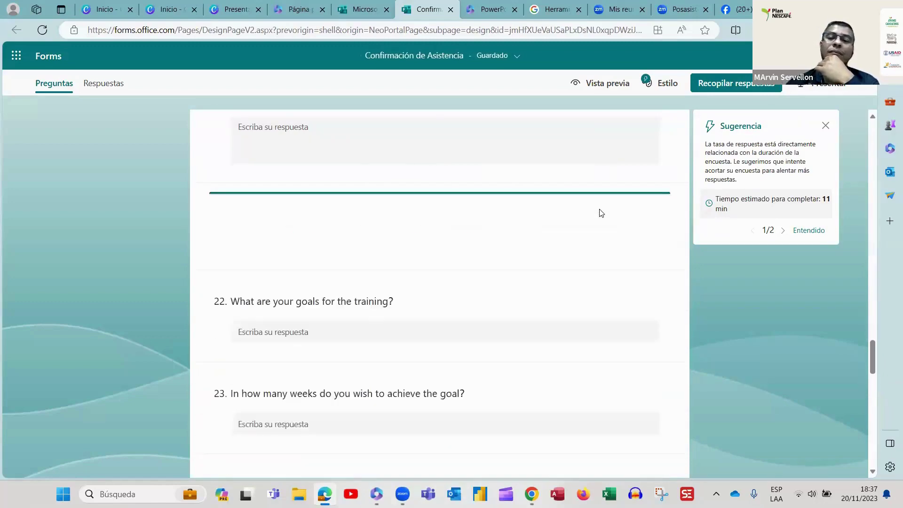
- Delete the questions from the one about past joint injuries through "Which days are you available for training?"
click(601, 213)
click(600, 213)
click(601, 214)
click(598, 211)
click(598, 211)
click(598, 211)
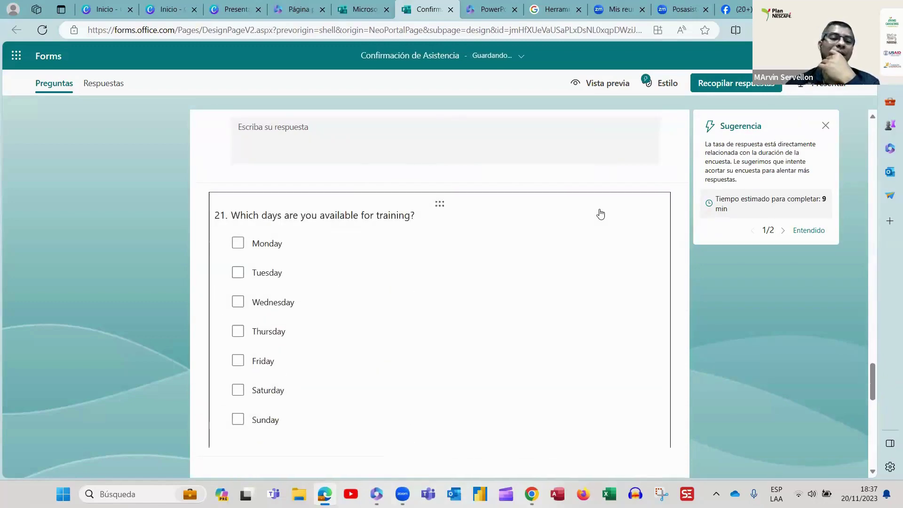
click(599, 211)
click(598, 188)
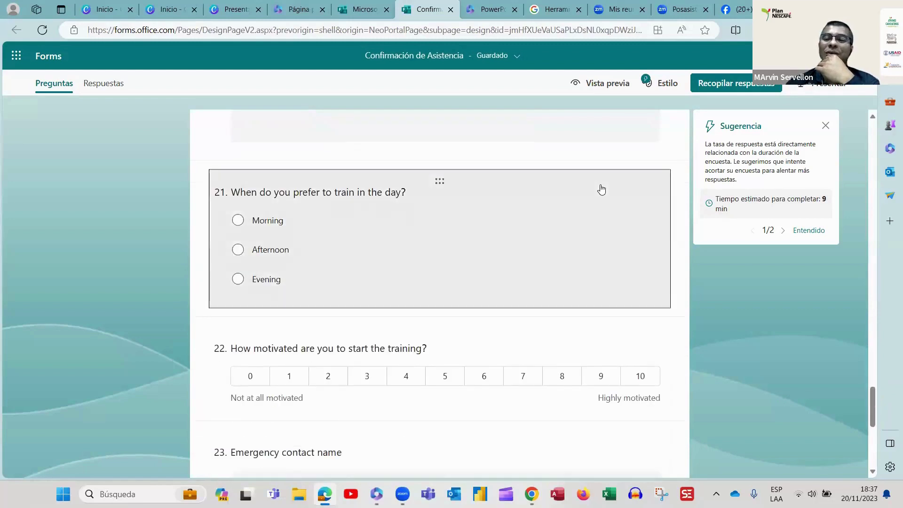
- Delete the questions on preferred training time, motivation to start the training and emergency contact name
click(599, 188)
click(597, 188)
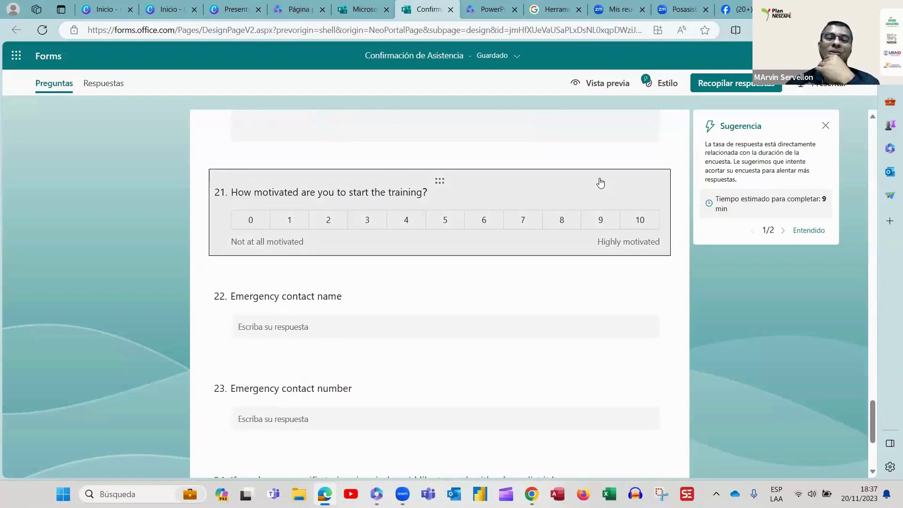
click(600, 182)
click(597, 186)
click(597, 186)
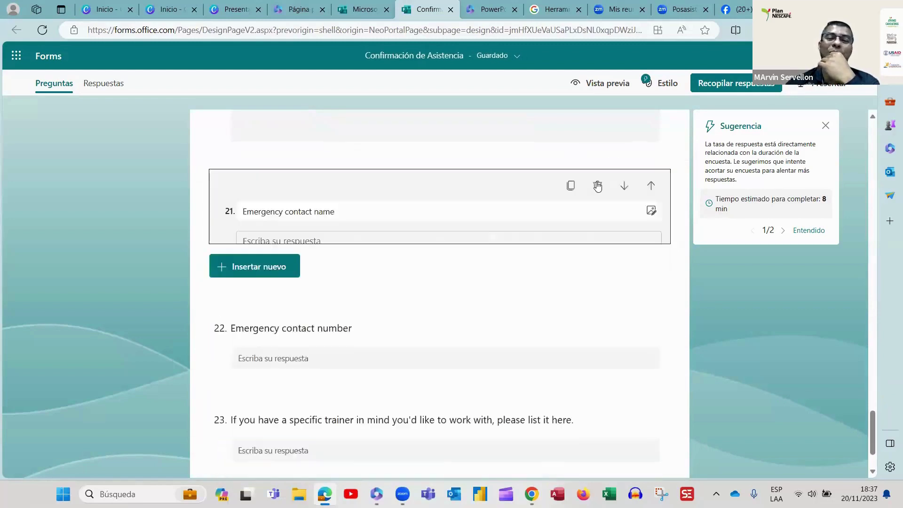
click(597, 186)
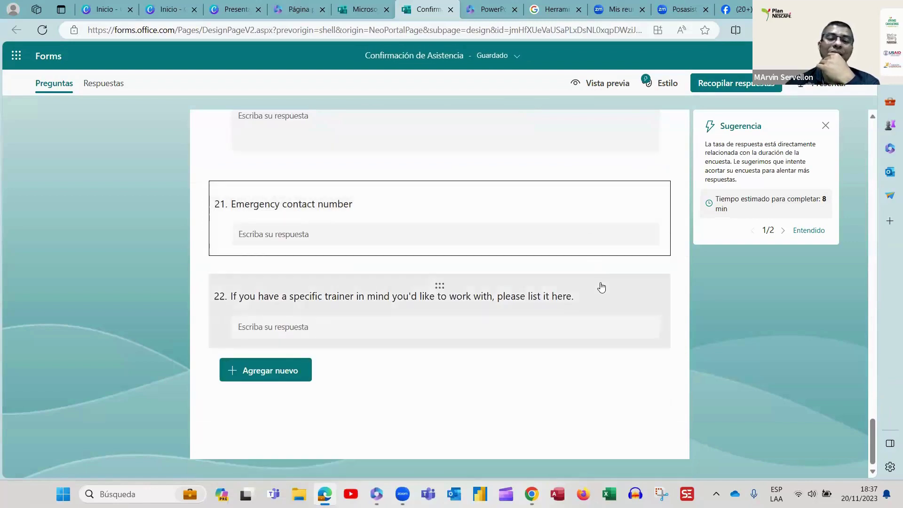
- Delete the questions about a specific trainer and the emergency contact number
click(622, 291)
click(597, 290)
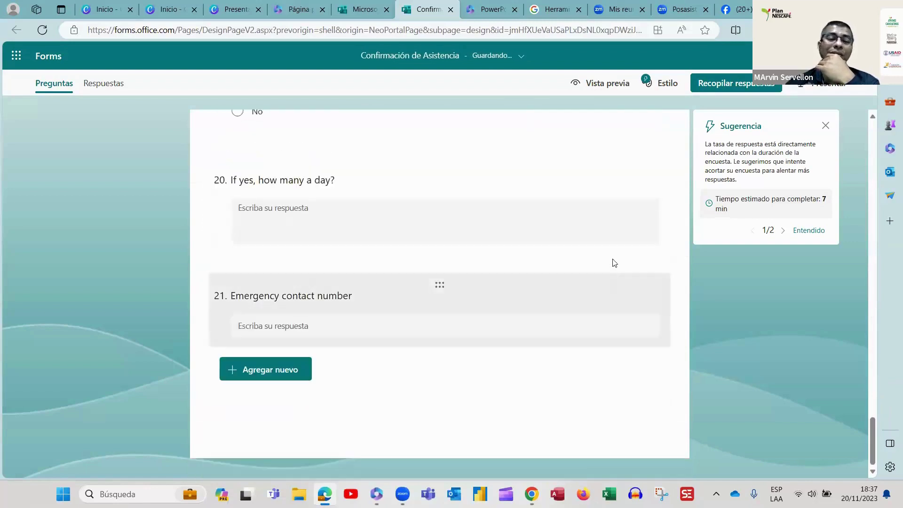
click(595, 293)
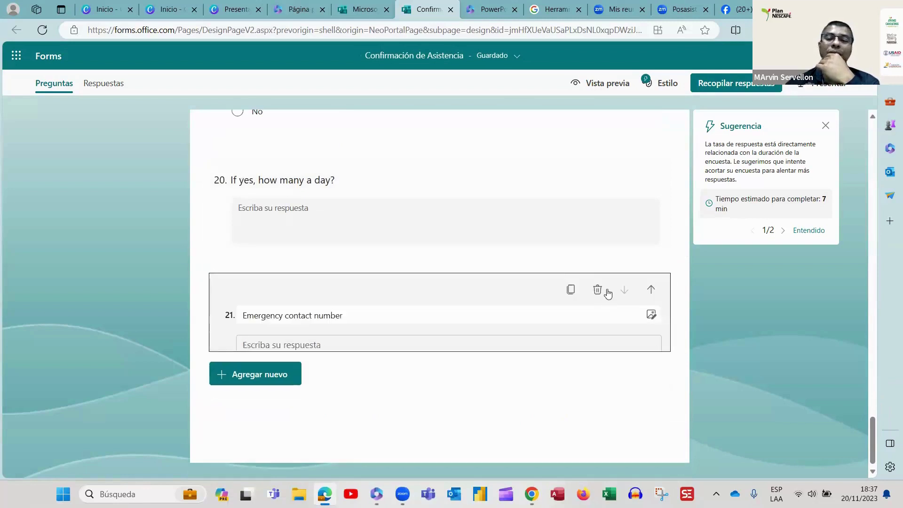
click(598, 289)
- Delete the last question, "If yes, how many a day?"
scroll(578, 282, up, 3)
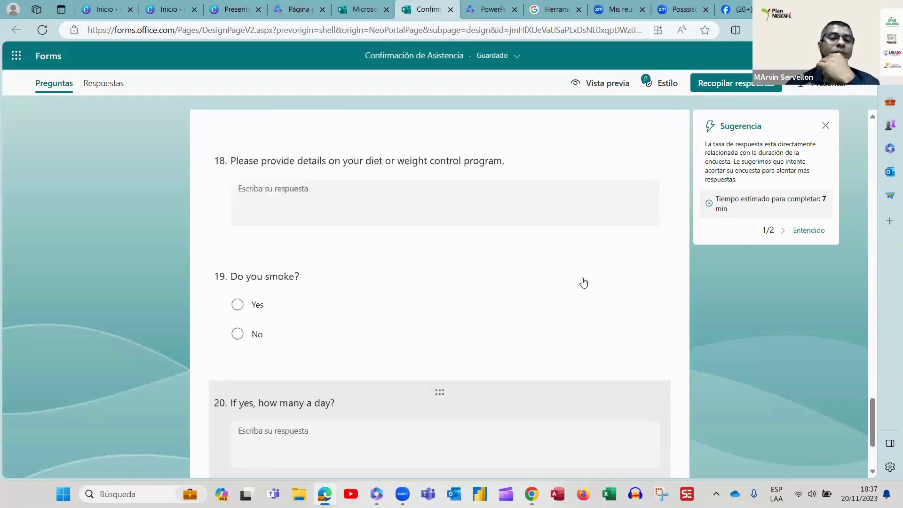
scroll(588, 297, down, 3)
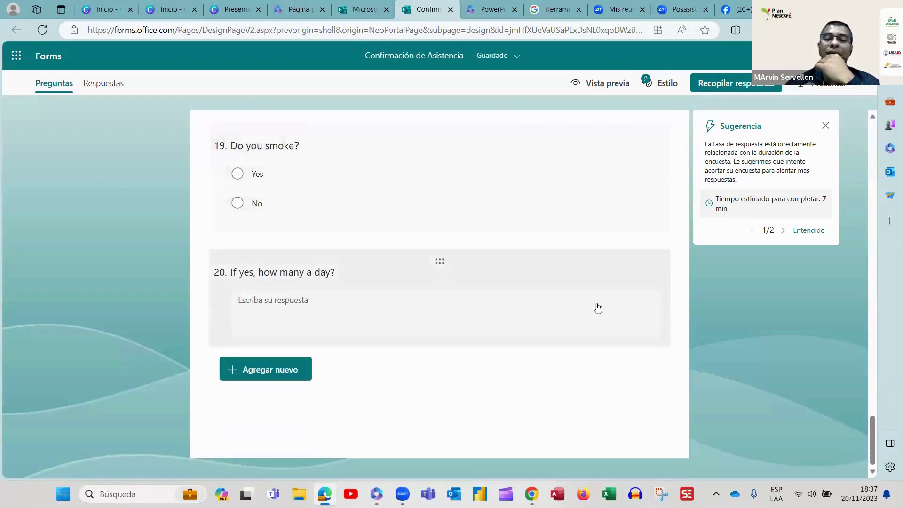
click(604, 273)
click(597, 268)
- Delete the questions on work activity, current stress level, regular exercise and exercise frequency
scroll(538, 288, up, 10)
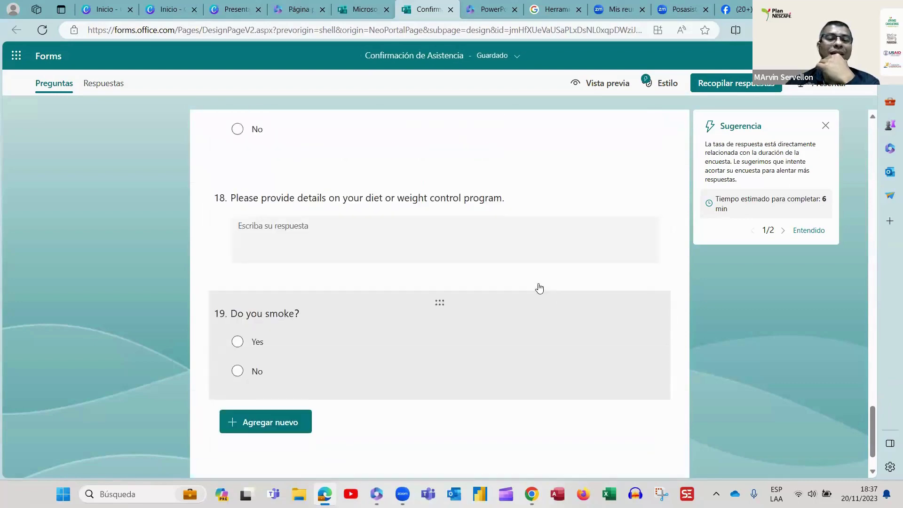
scroll(541, 287, up, 10)
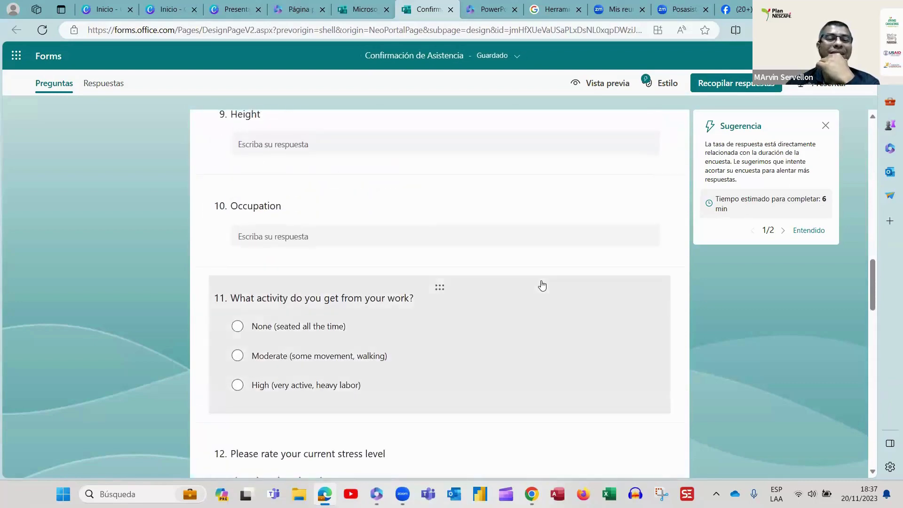
click(598, 294)
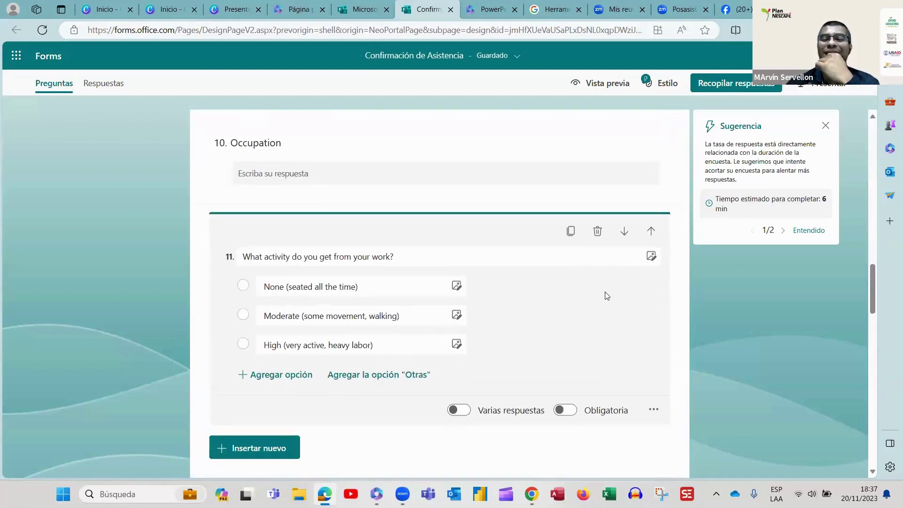
click(598, 231)
click(599, 230)
click(599, 232)
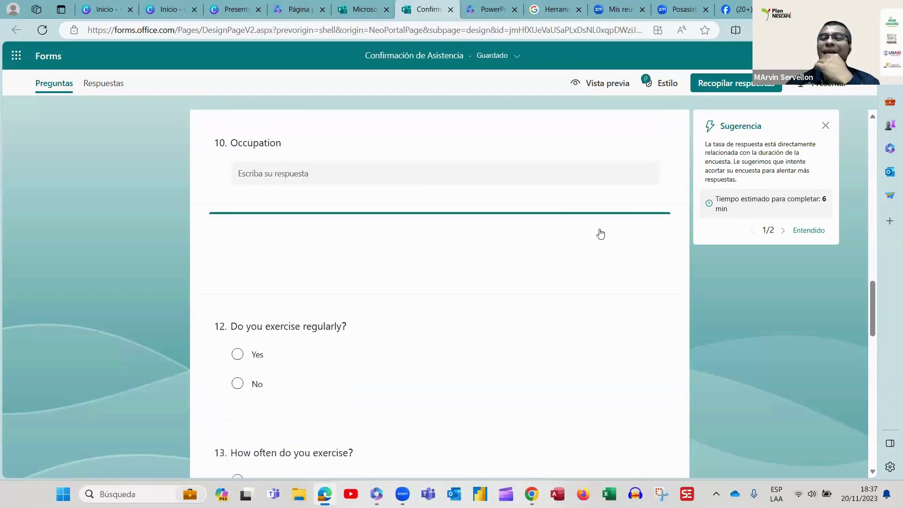
click(599, 234)
click(599, 233)
click(599, 233)
click(600, 232)
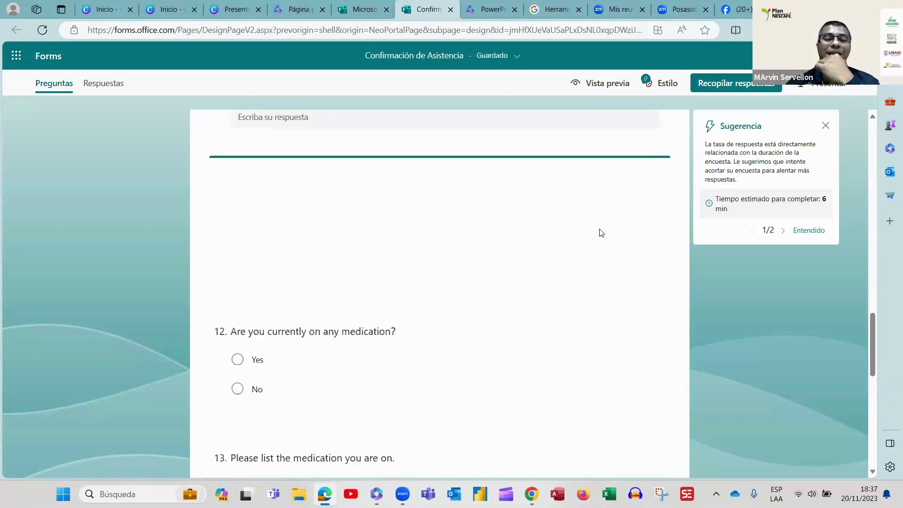
- Delete the questions on current medication, the medication list and being on a diet or weight control program
click(599, 233)
click(598, 174)
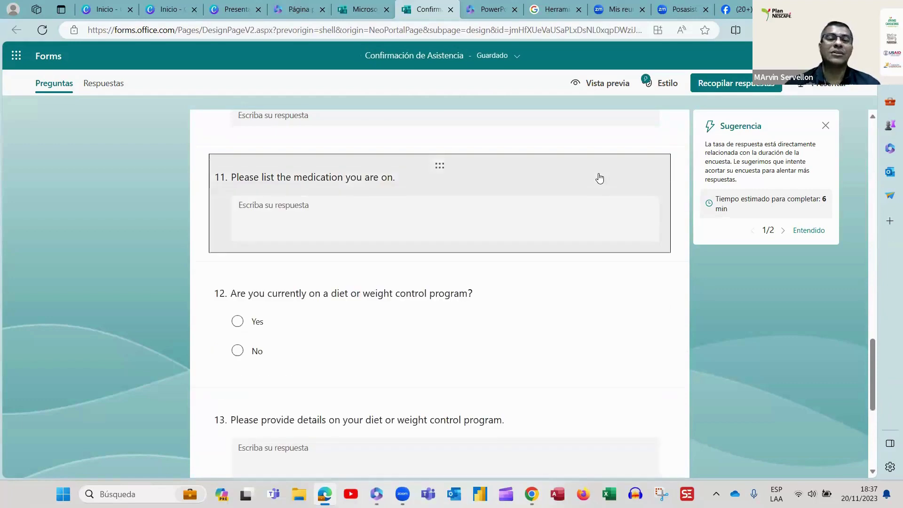
click(599, 178)
click(597, 174)
click(599, 178)
click(598, 174)
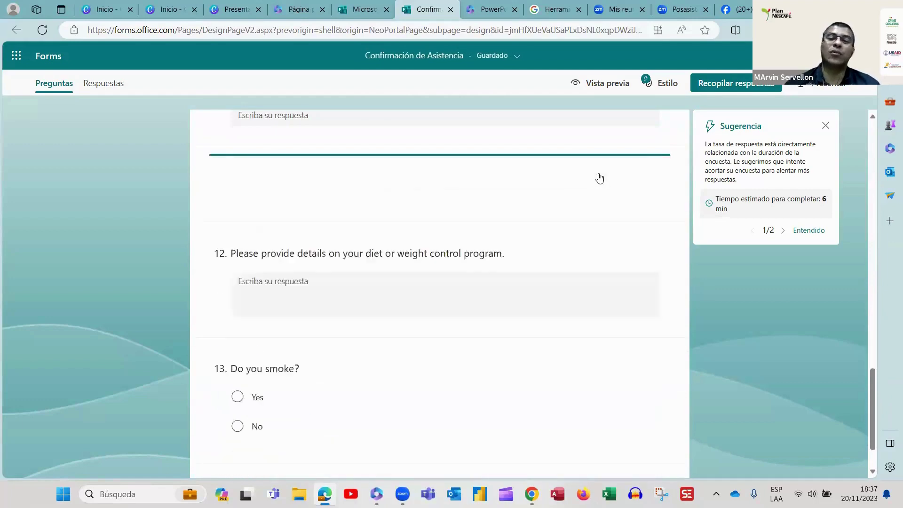
- Delete the Age, Phone number and Email questions
scroll(599, 224, up, 20)
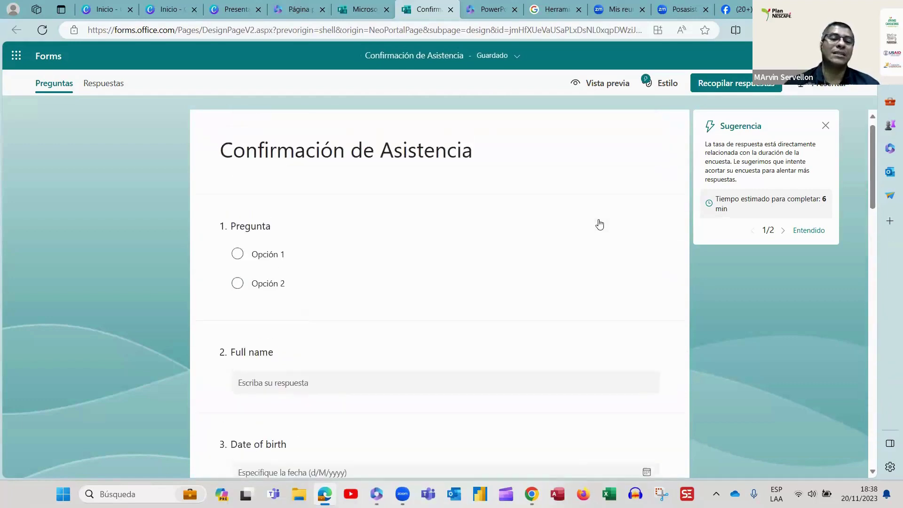
scroll(599, 224, down, 5)
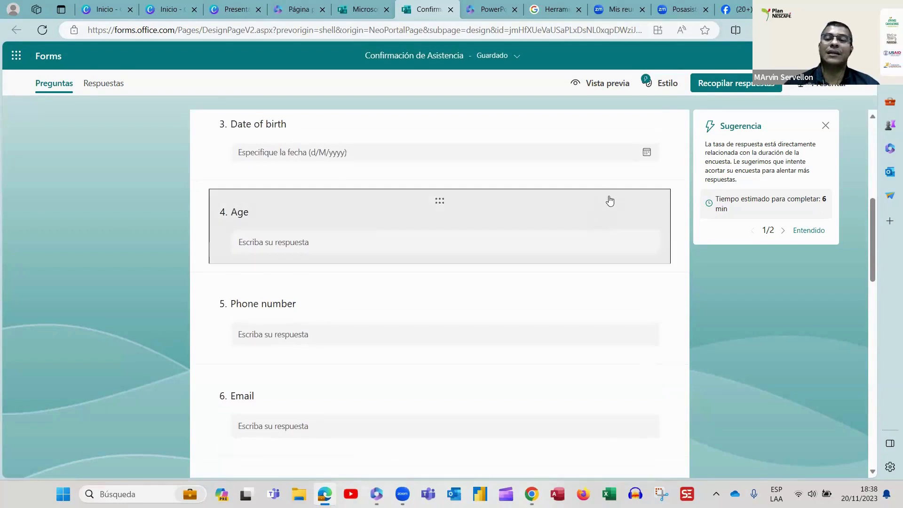
click(610, 201)
click(597, 206)
click(598, 207)
click(597, 205)
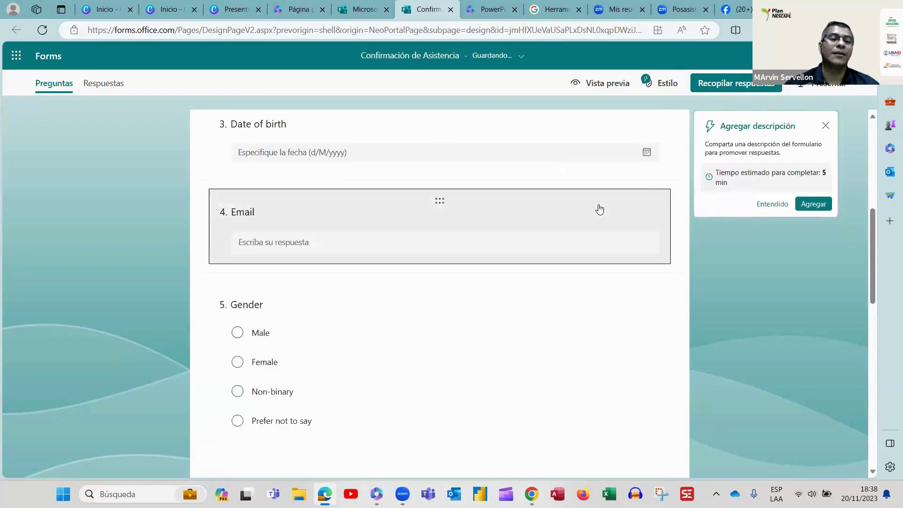
click(599, 209)
click(599, 208)
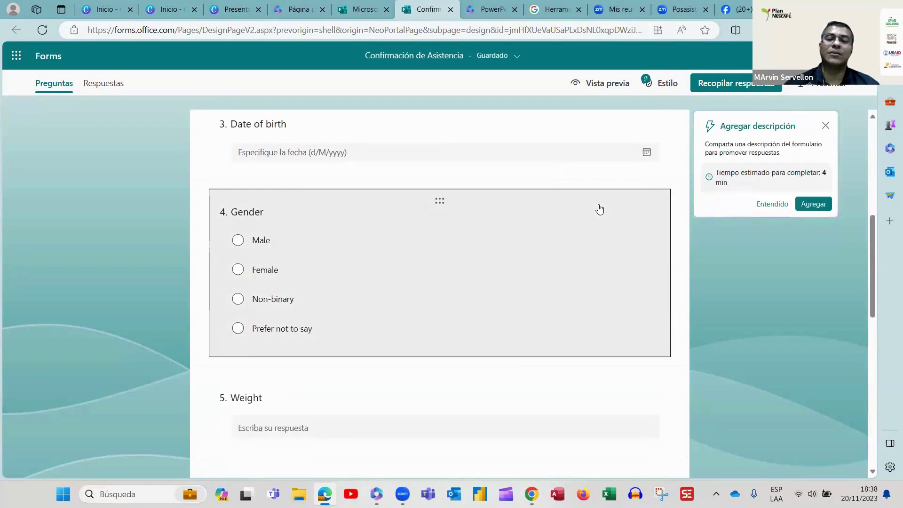
- Delete the Weight, Gender and Date of birth questions
click(599, 208)
click(597, 201)
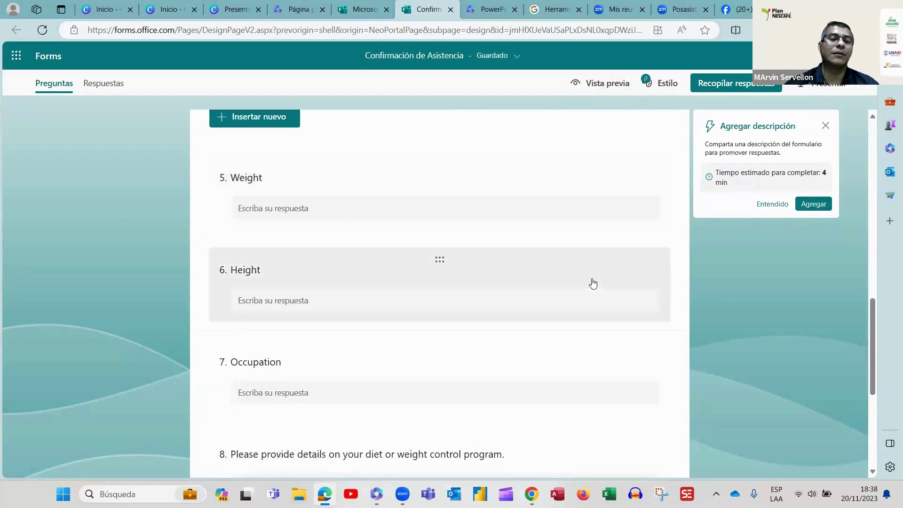
click(603, 169)
click(597, 137)
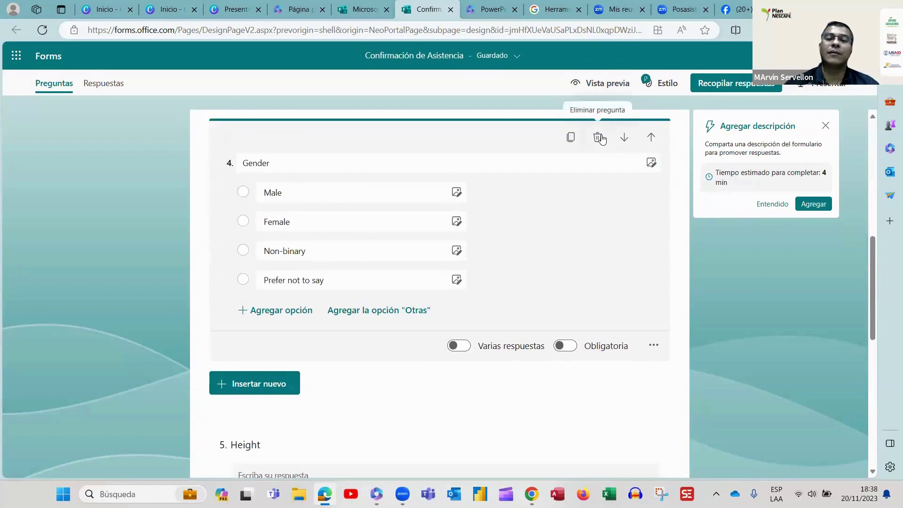
click(597, 131)
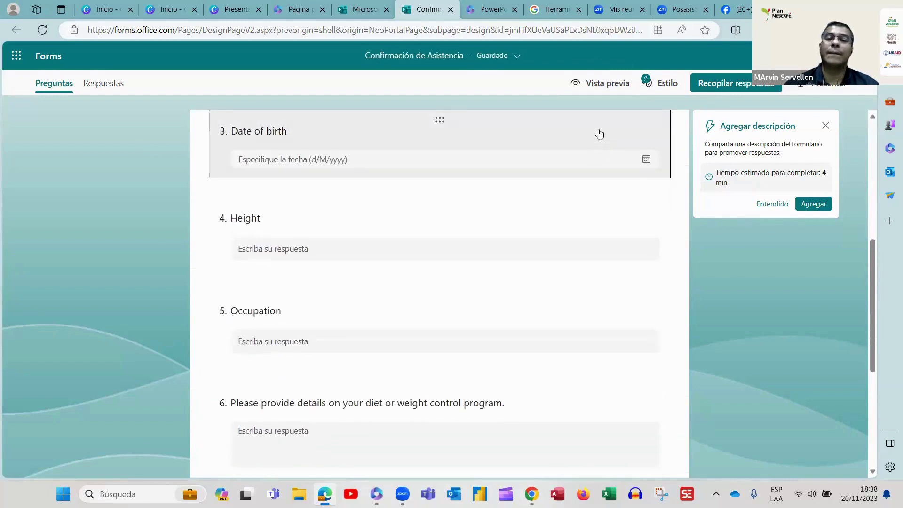
click(597, 133)
click(598, 137)
- Preview the attendance confirmation form in its computer layout and look through its questions
scroll(590, 212, down, 5)
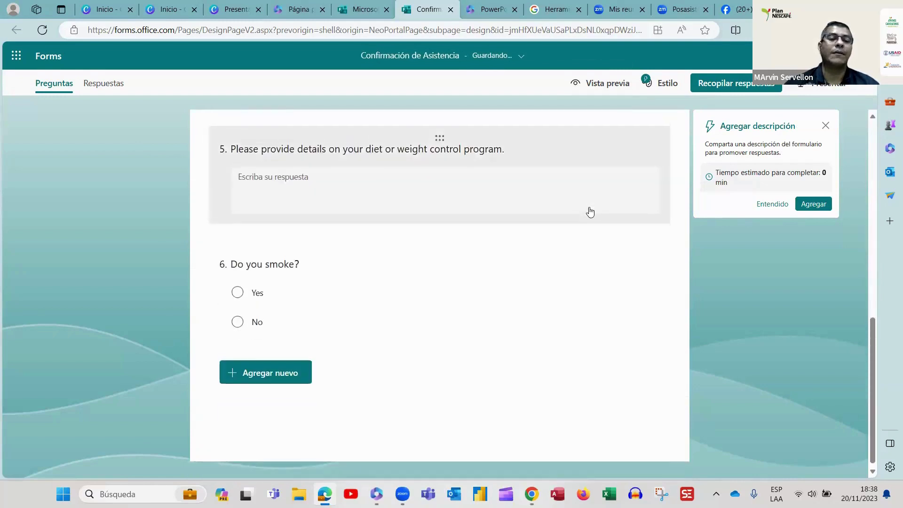
scroll(590, 211, up, 10)
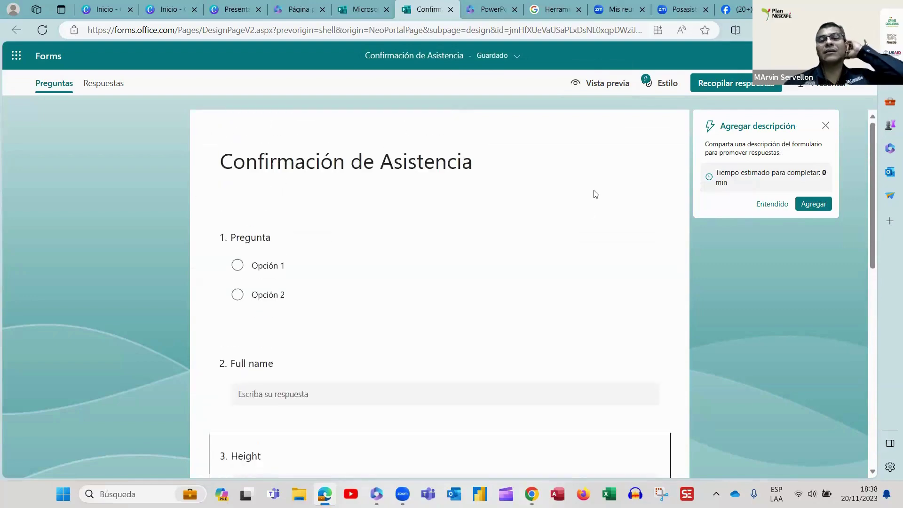
click(599, 84)
scroll(456, 293, down, 10)
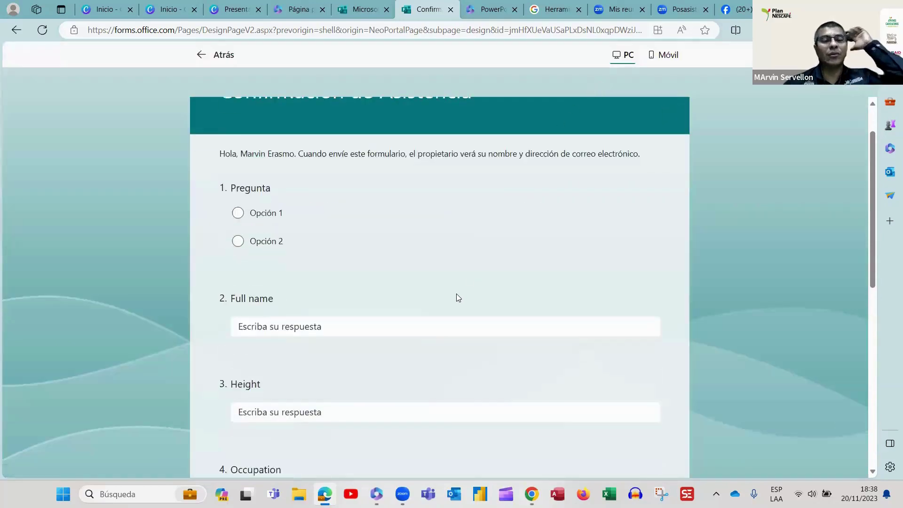
scroll(456, 296, up, 10)
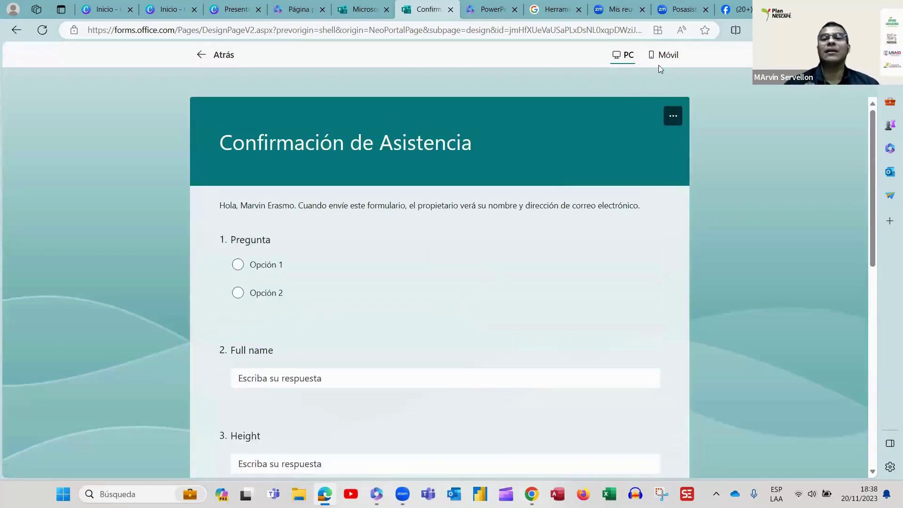
- Check the form's questions in the mobile preview and return to the editor
click(665, 56)
scroll(488, 259, down, 10)
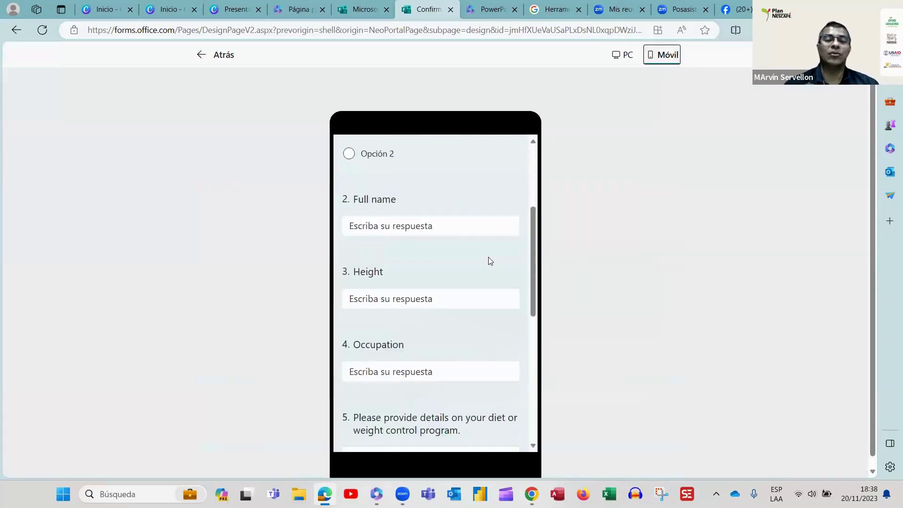
scroll(488, 262, up, 4)
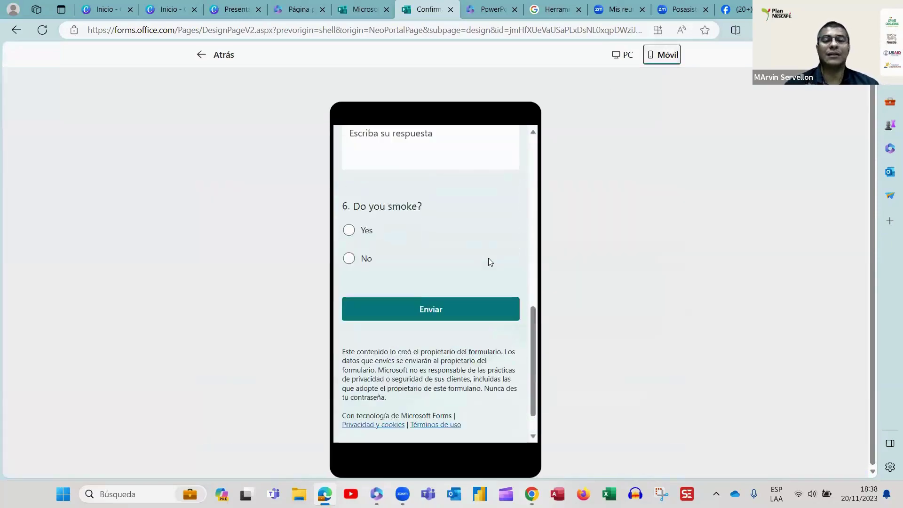
scroll(488, 261, up, 5)
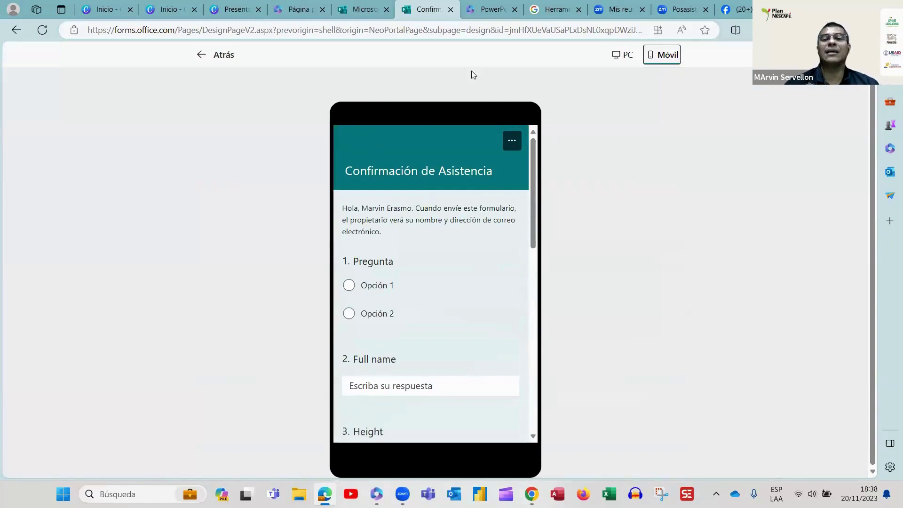
click(227, 62)
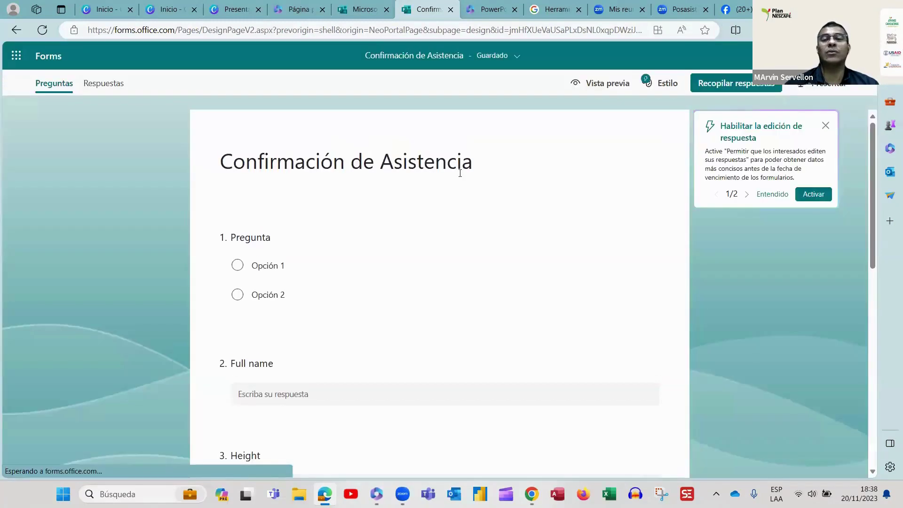
- Present the form, show the first question's results as bars and advance through the following questions
click(827, 83)
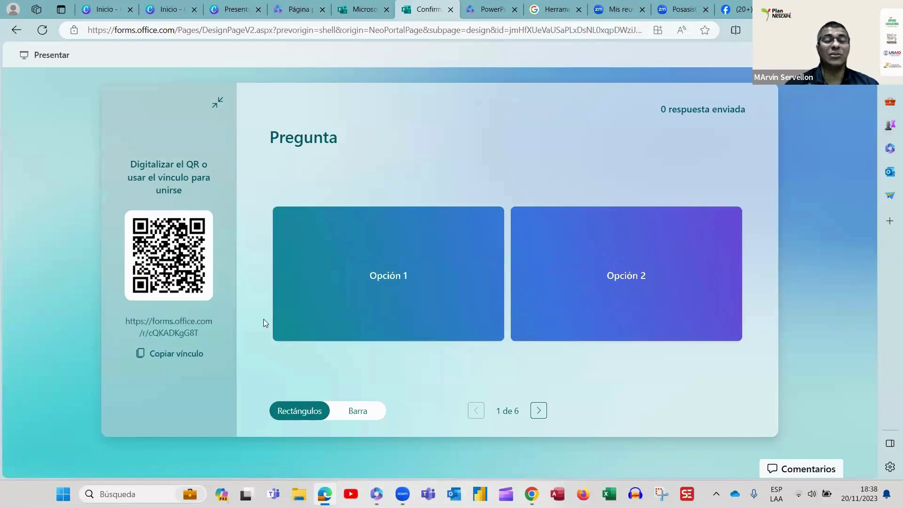
click(377, 412)
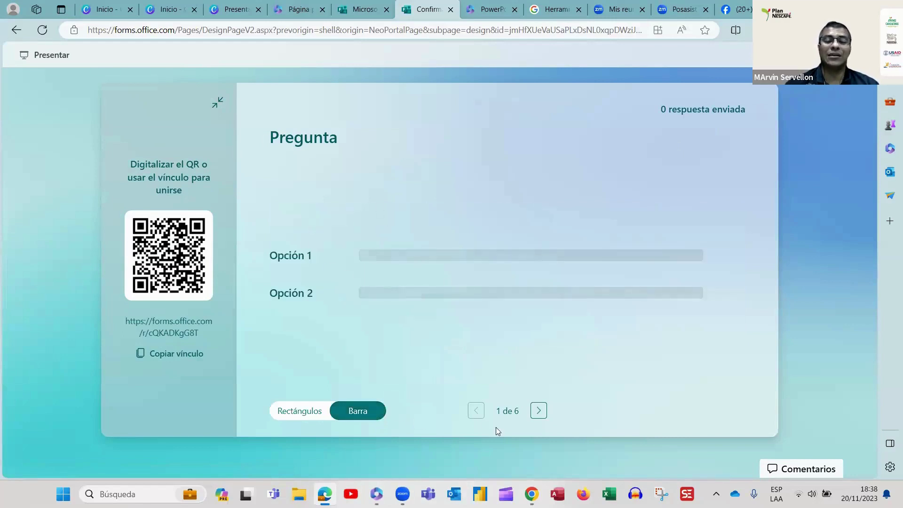
click(538, 411)
click(537, 410)
click(538, 411)
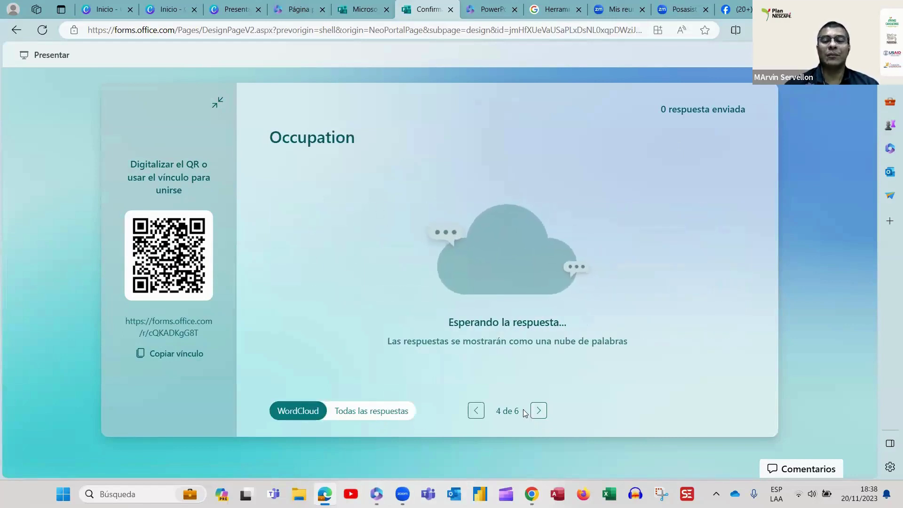
click(538, 411)
- Page back to the first question and exit the presentation view
click(476, 410)
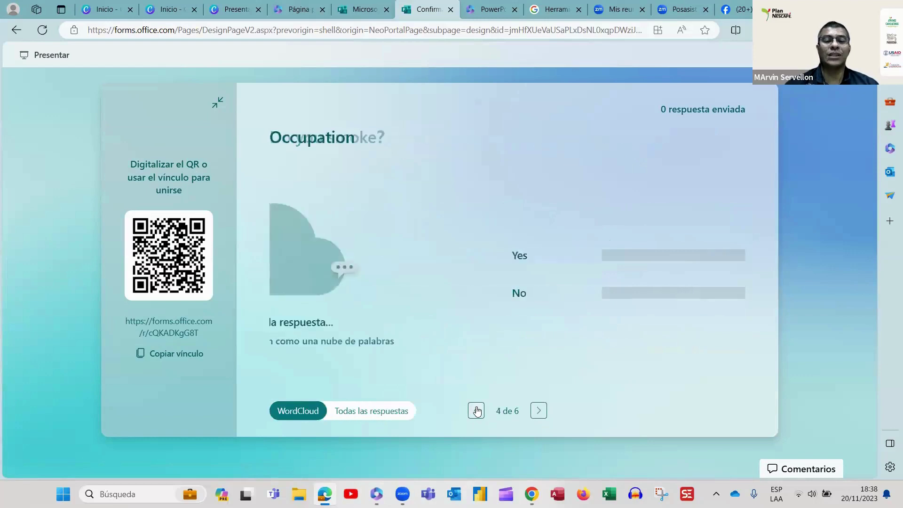
click(477, 410)
click(476, 410)
click(476, 411)
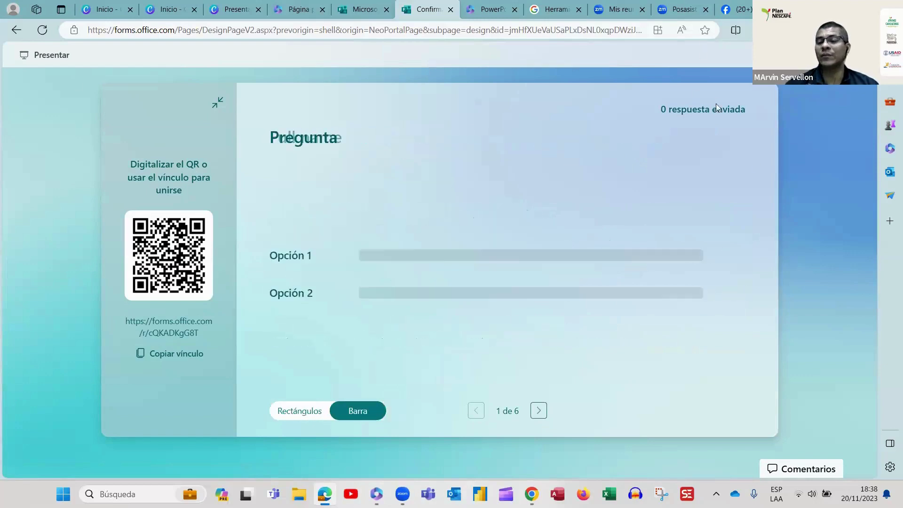
key(Escape)
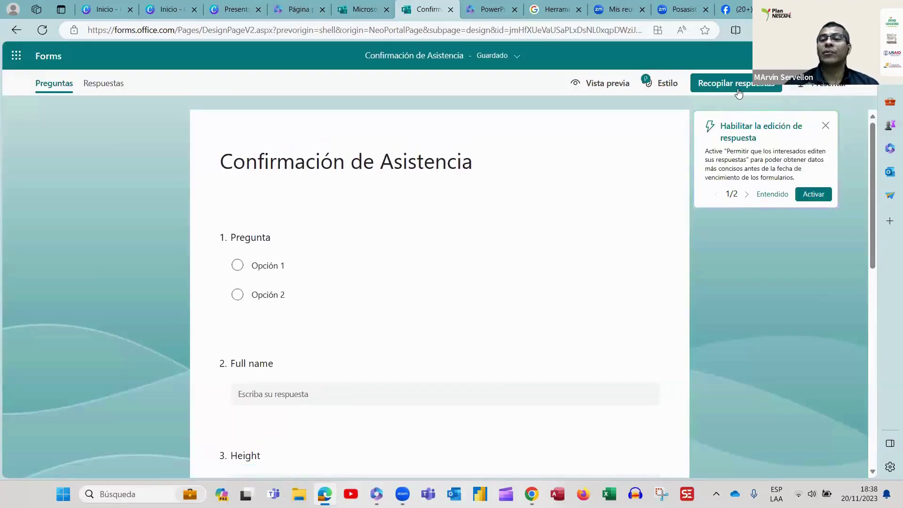
- Dismiss the suggestion card, reopen the presentation view and copy the form's response link
click(825, 127)
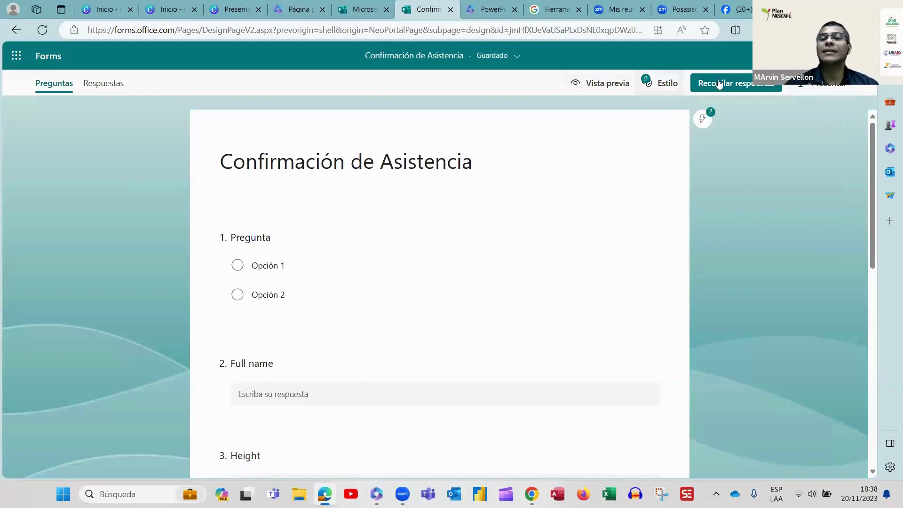
click(864, 85)
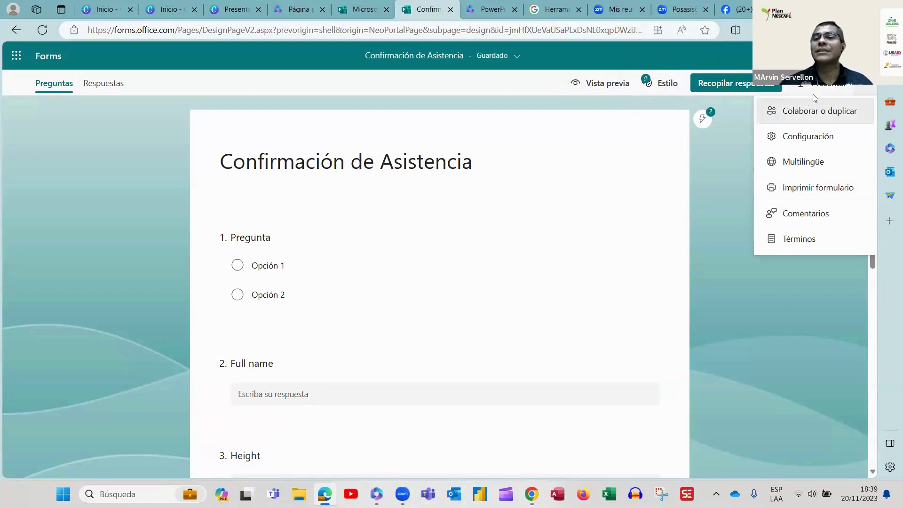
click(828, 89)
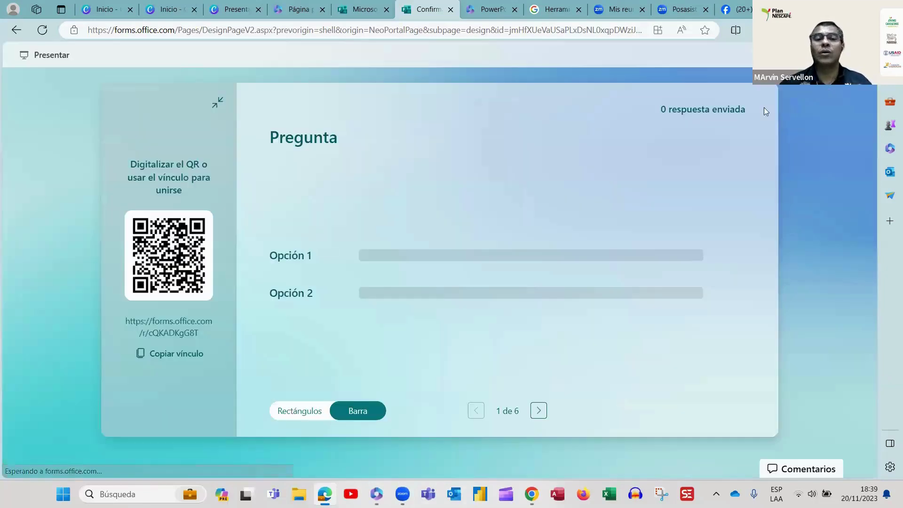
click(182, 355)
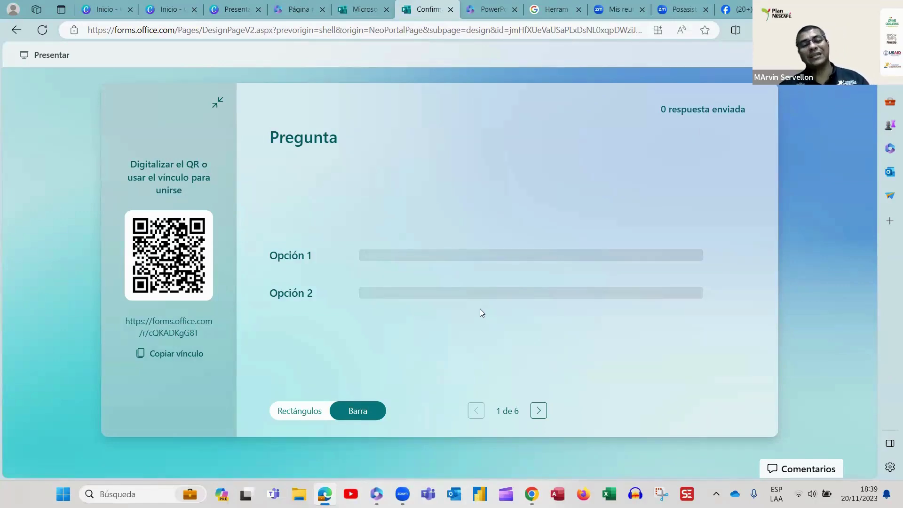
- Advance to the Occupation question and compare its list of all responses with the word cloud display
click(539, 412)
click(539, 412)
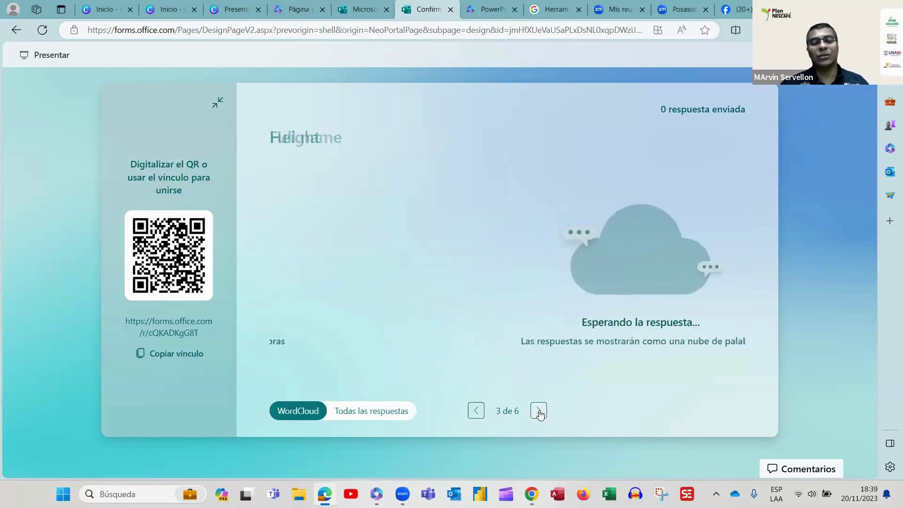
click(538, 412)
click(388, 412)
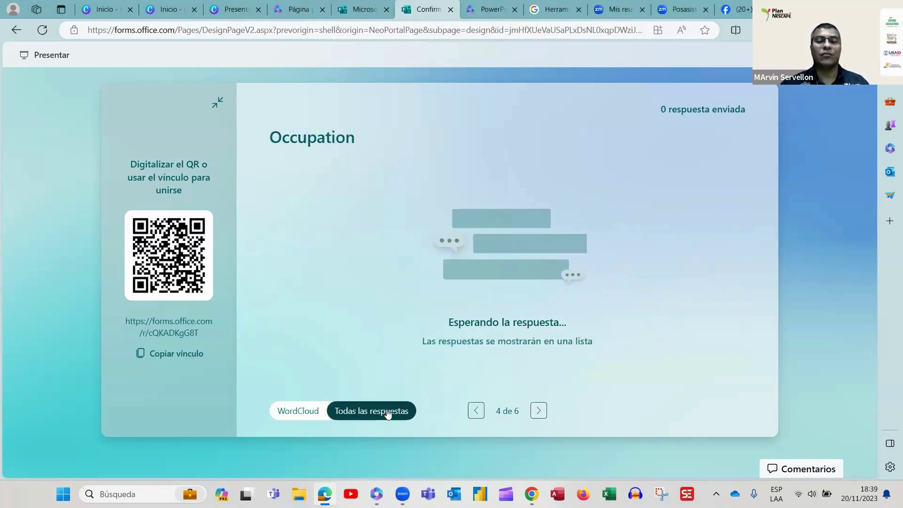
click(301, 412)
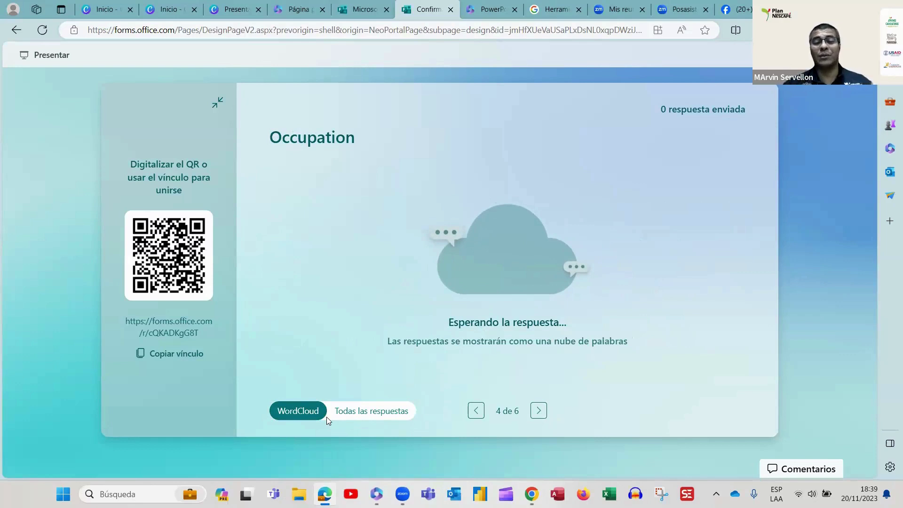
- Page back to the first question, show it as rectangles, and switch the Full name question to the list of all responses
click(472, 417)
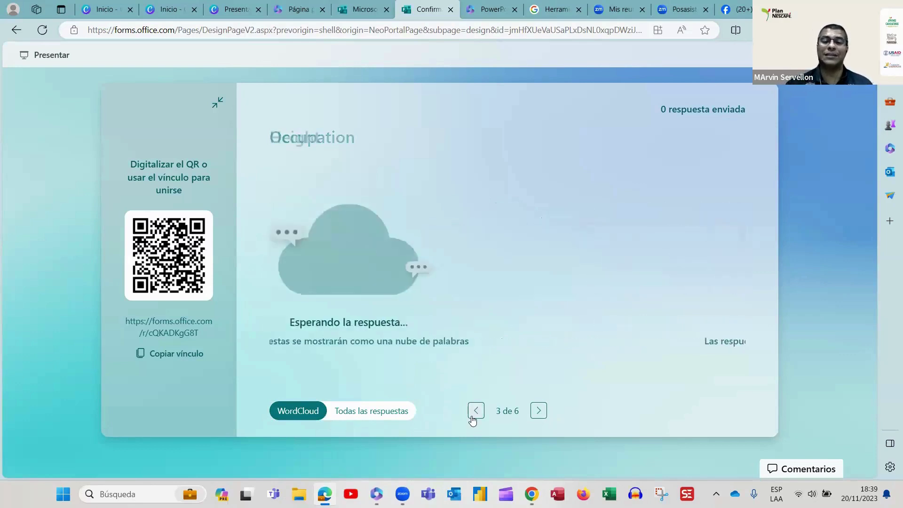
click(472, 416)
click(473, 416)
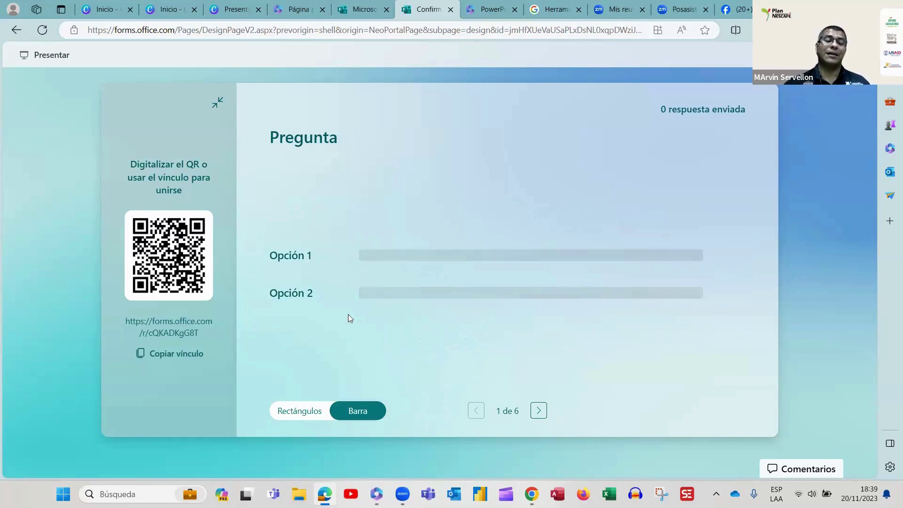
click(311, 412)
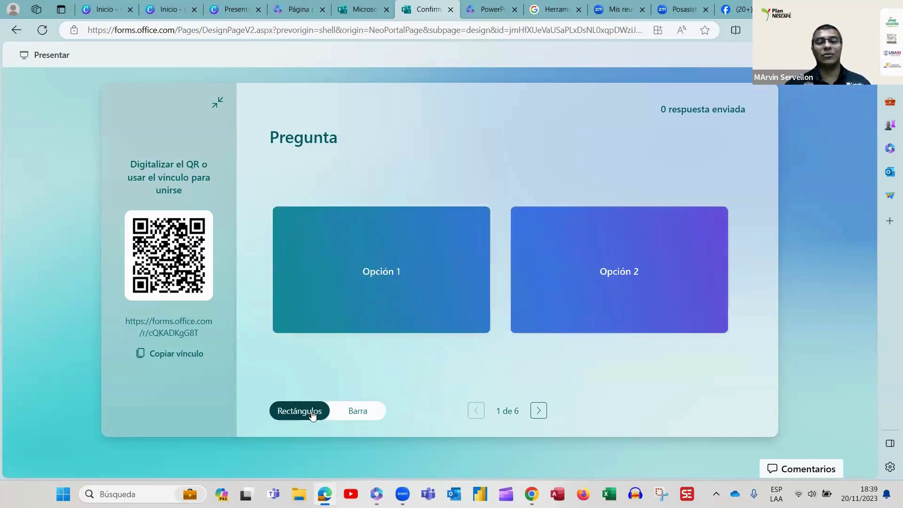
click(538, 410)
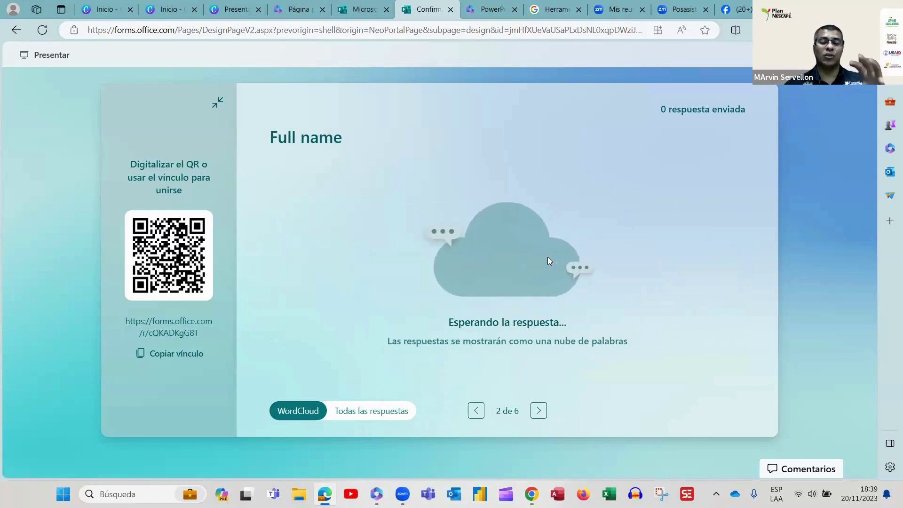
click(360, 411)
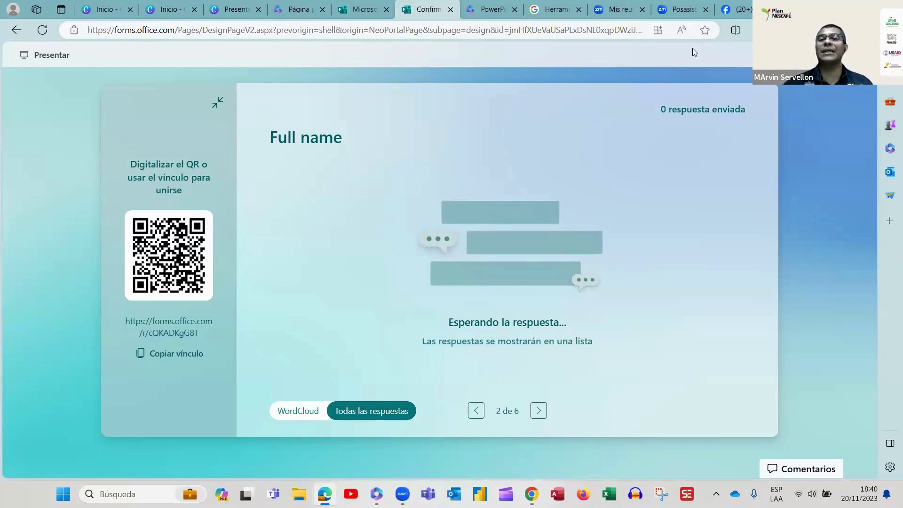
- Exit the attendance form's presentation view and check the form's responses
click(367, 13)
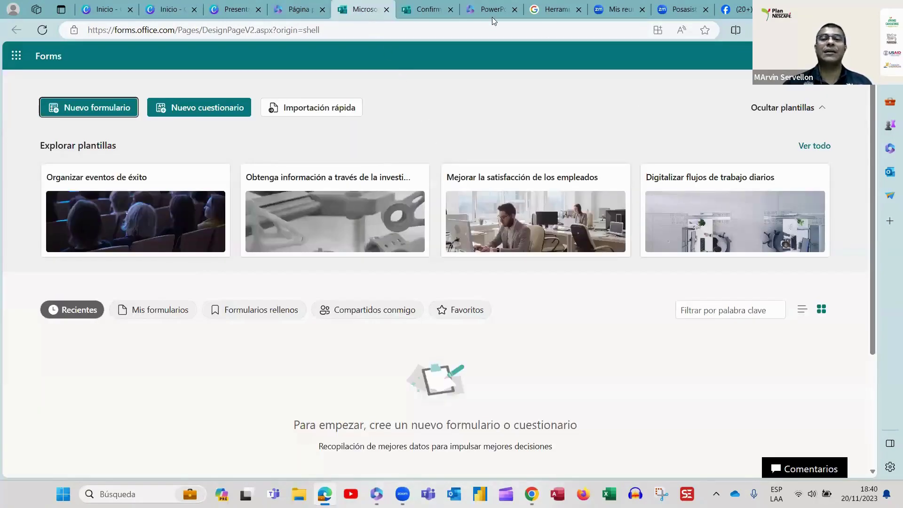
click(425, 10)
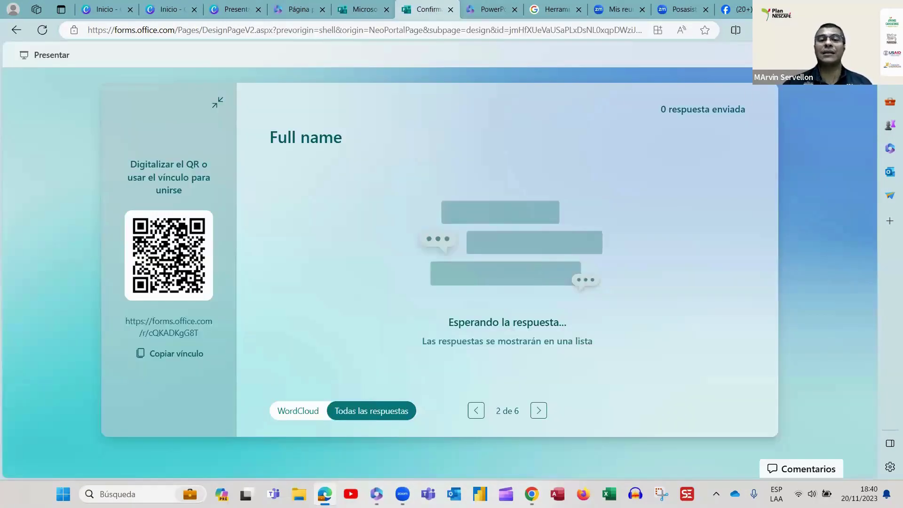
click(217, 102)
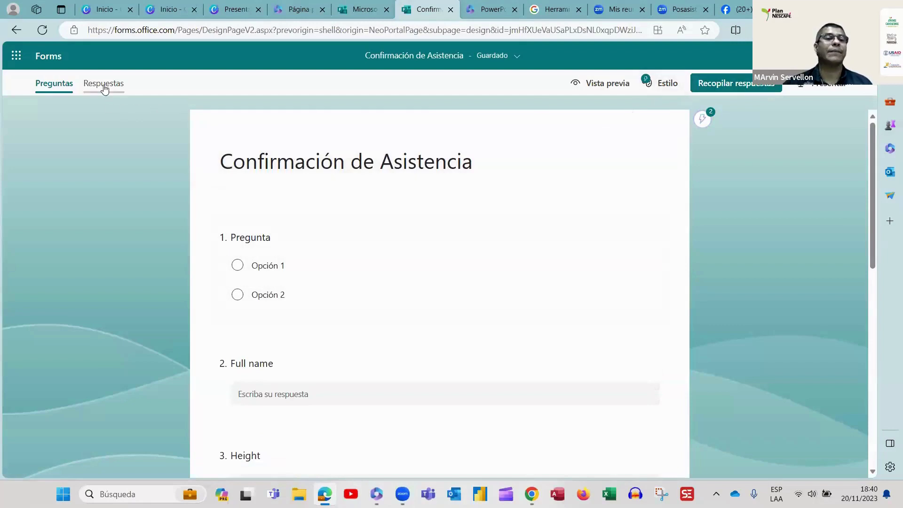
click(104, 84)
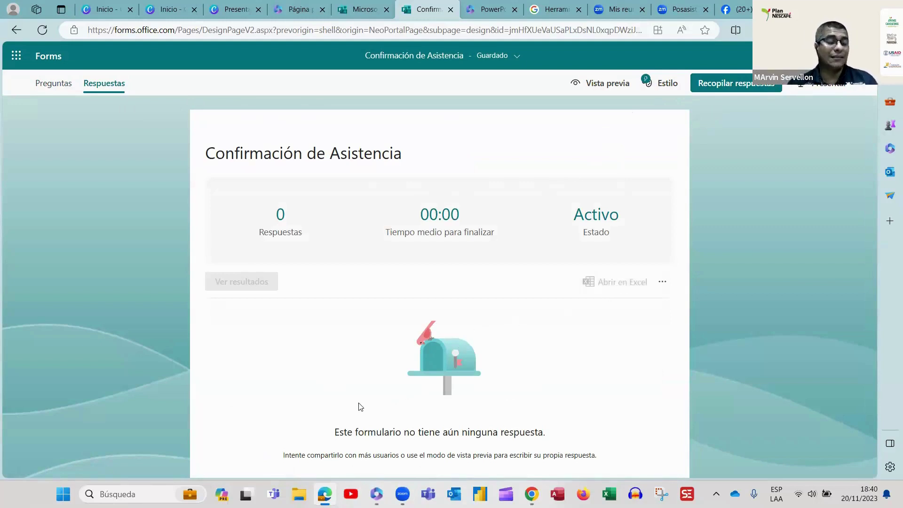
- Look over the form's style options, close them and return to the form's questions
click(659, 88)
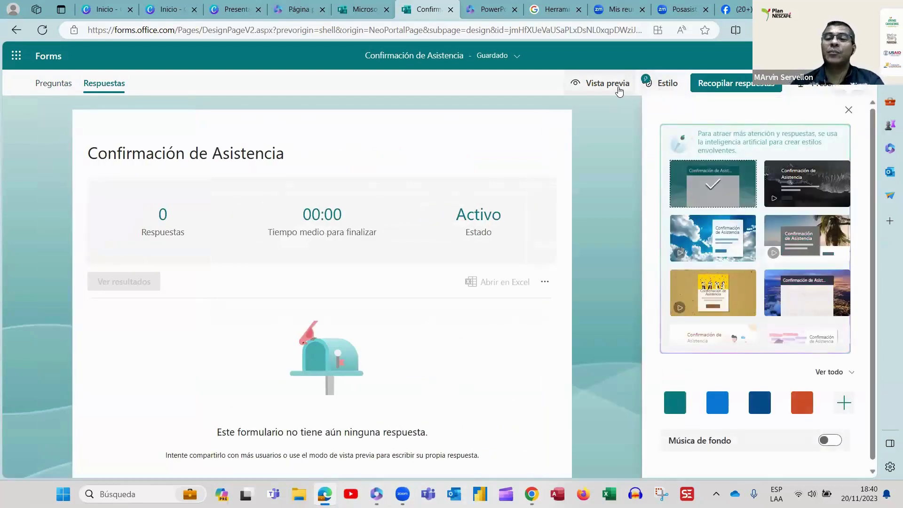
click(848, 110)
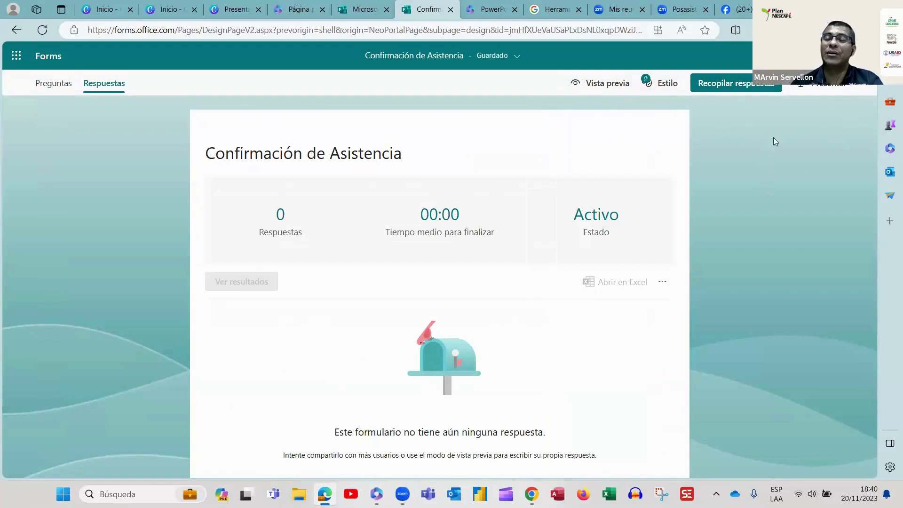
click(61, 83)
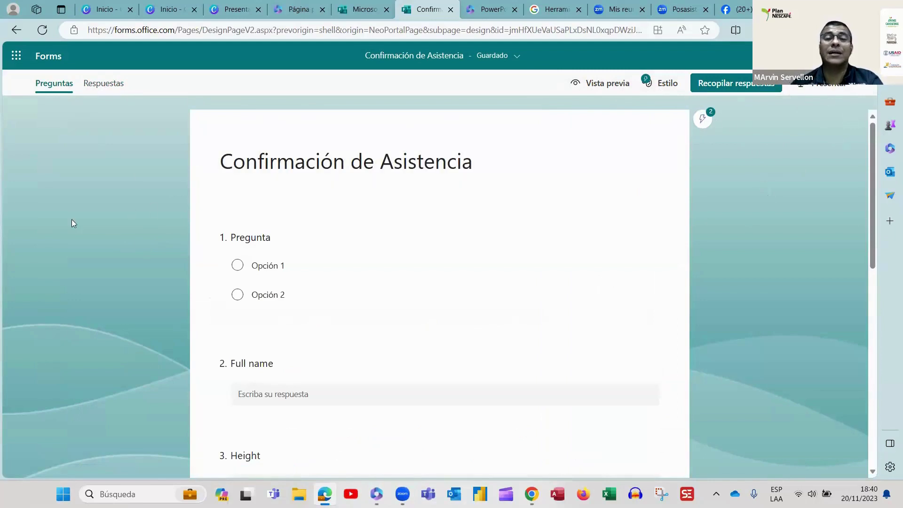
- Browse the list of own forms on the Forms home page and open the form Poll jueves # 2
click(361, 12)
scroll(471, 281, down, 3)
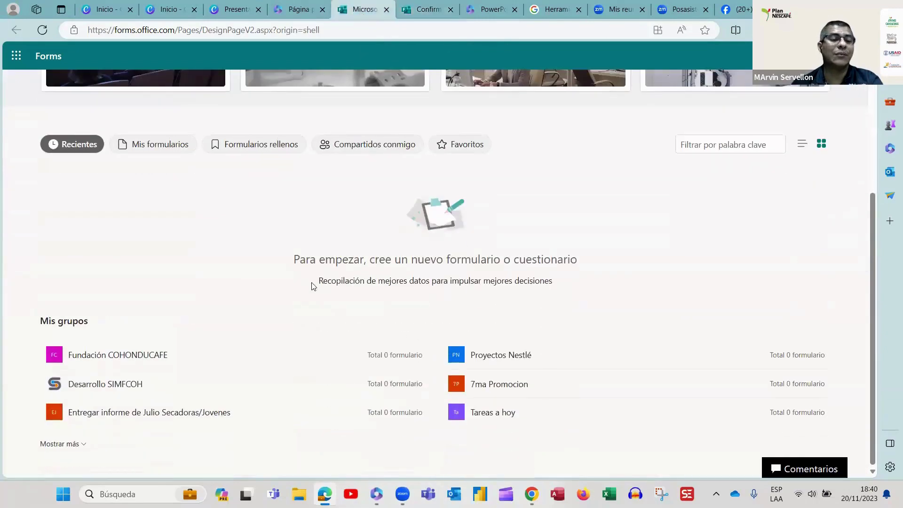
scroll(291, 301, up, 3)
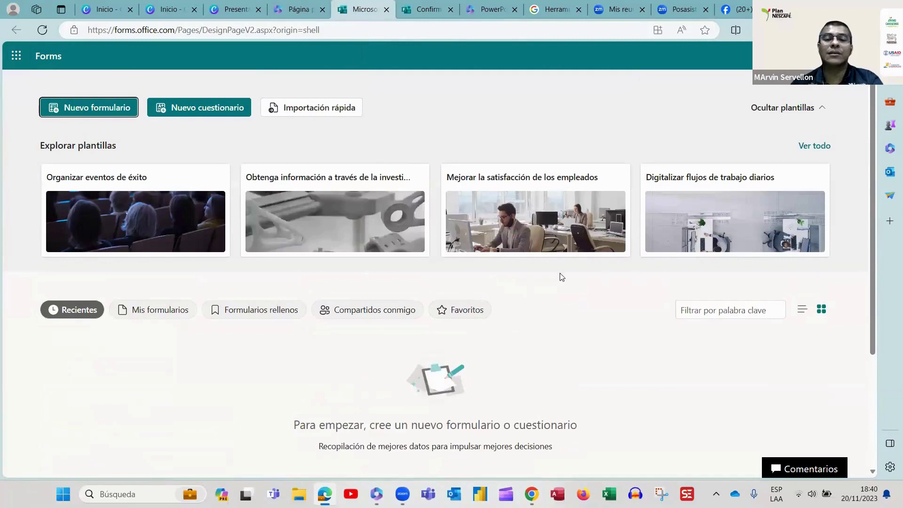
click(155, 310)
scroll(280, 347, down, 1)
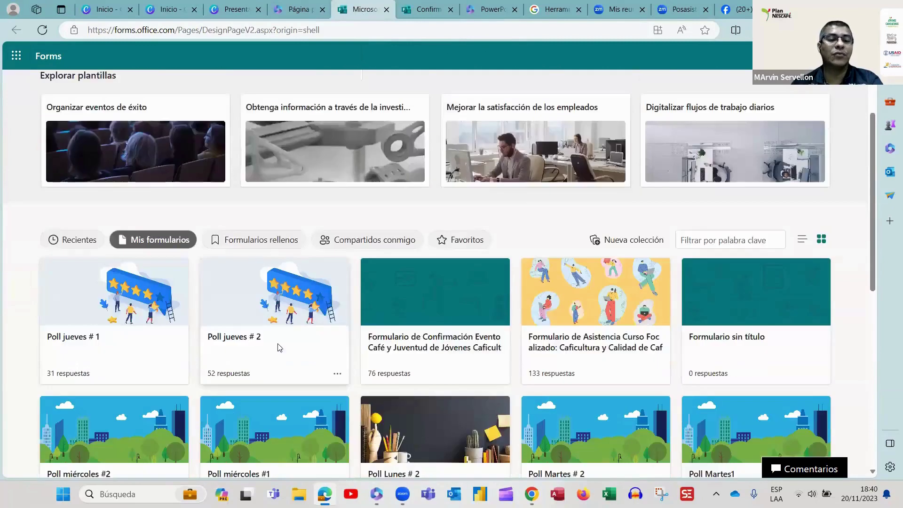
scroll(279, 347, down, 2)
click(272, 198)
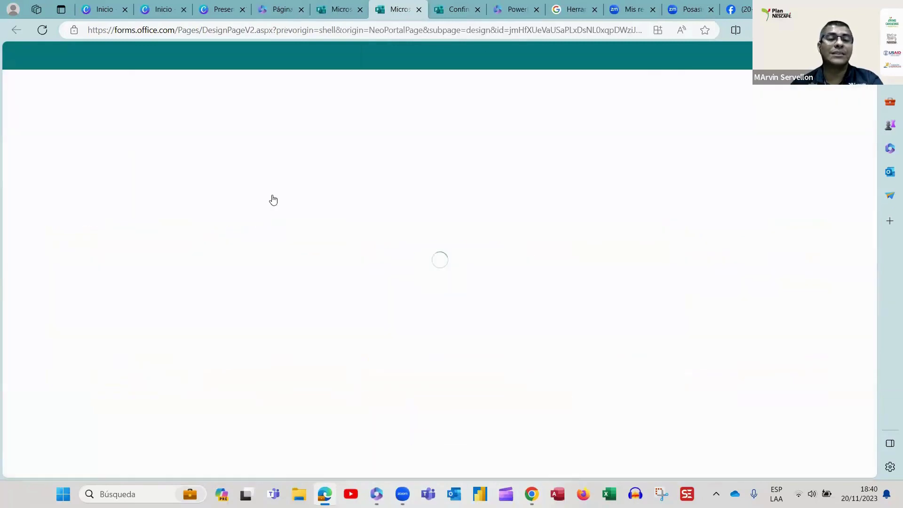
- View the poll's responses, present them, and compare the bar display with the rectangles display
click(106, 85)
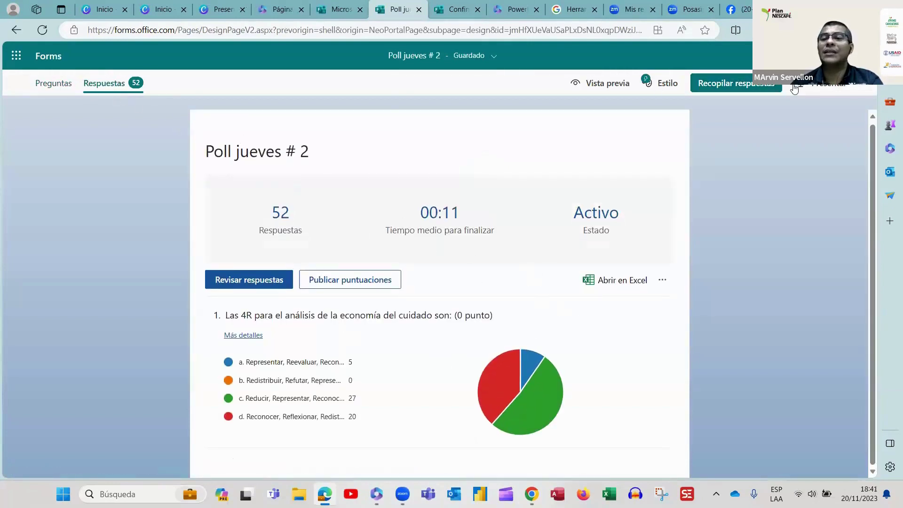
click(822, 83)
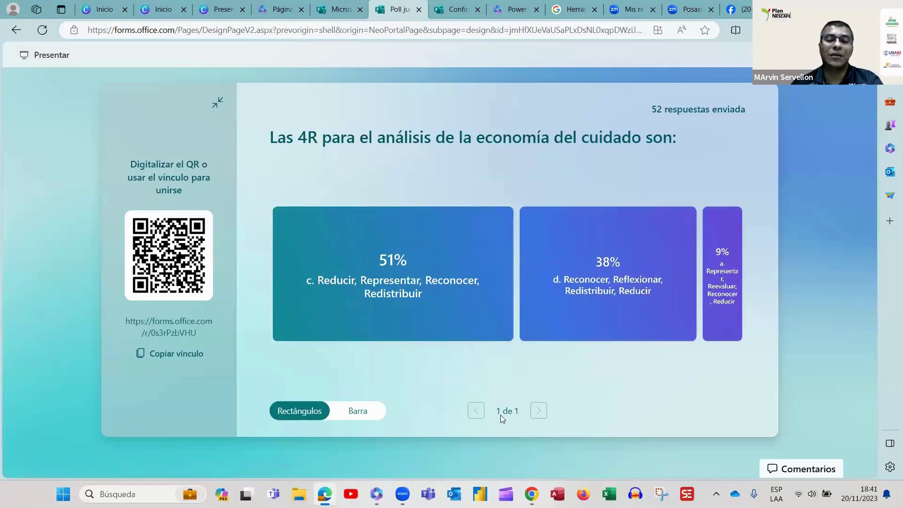
click(368, 411)
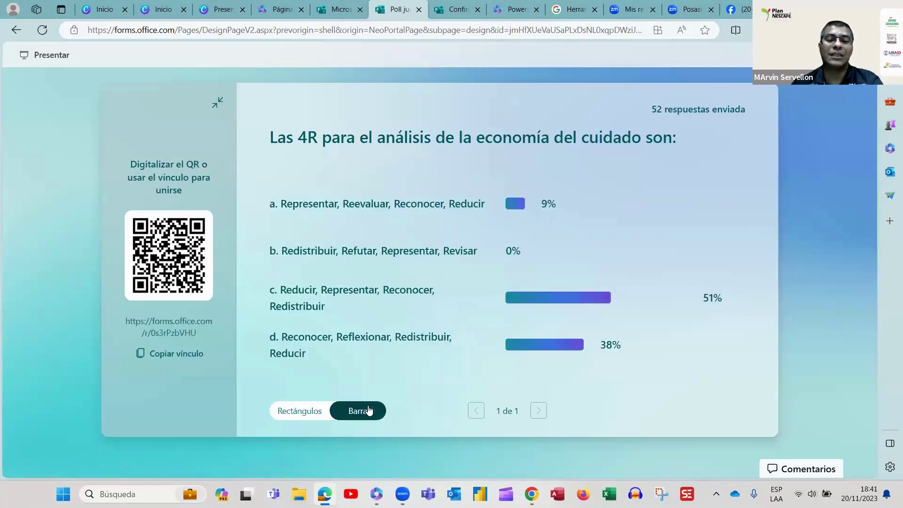
click(306, 411)
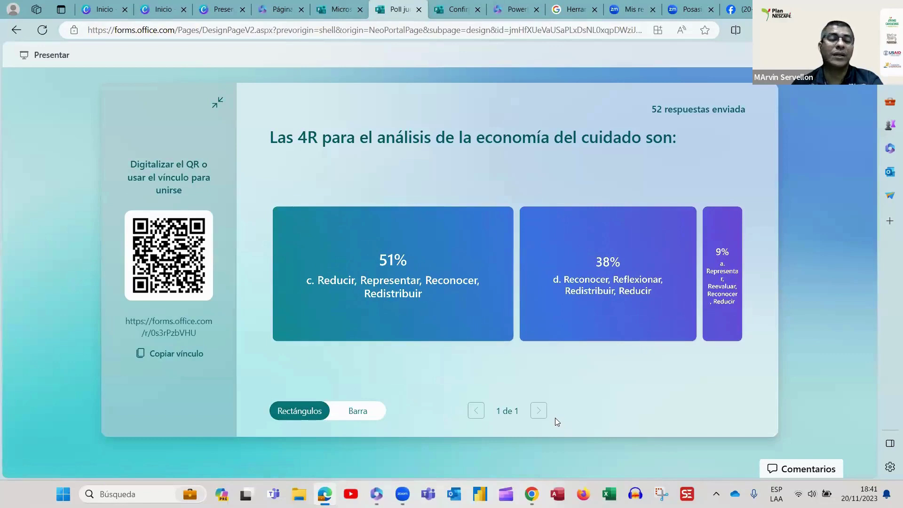
- Check the responses of the Confirmación de Asistencia form and switch to the PowerPoint templates page
click(455, 11)
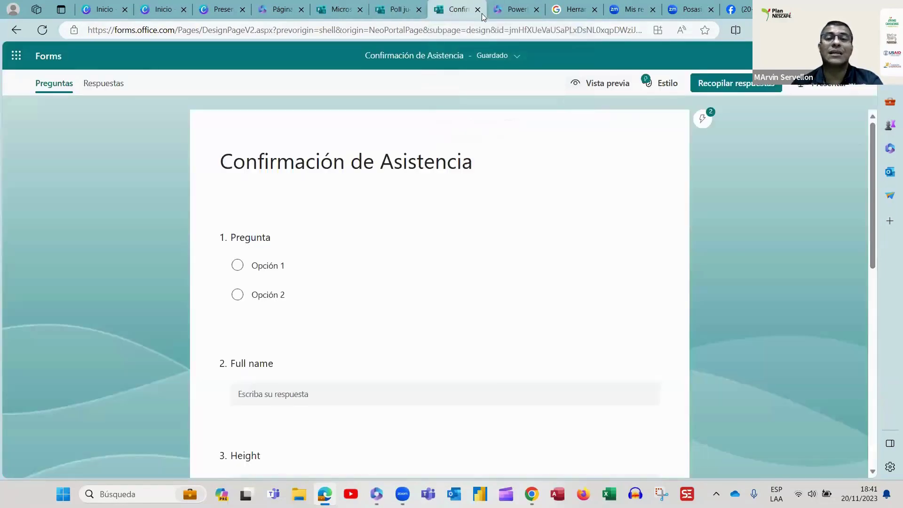
click(102, 84)
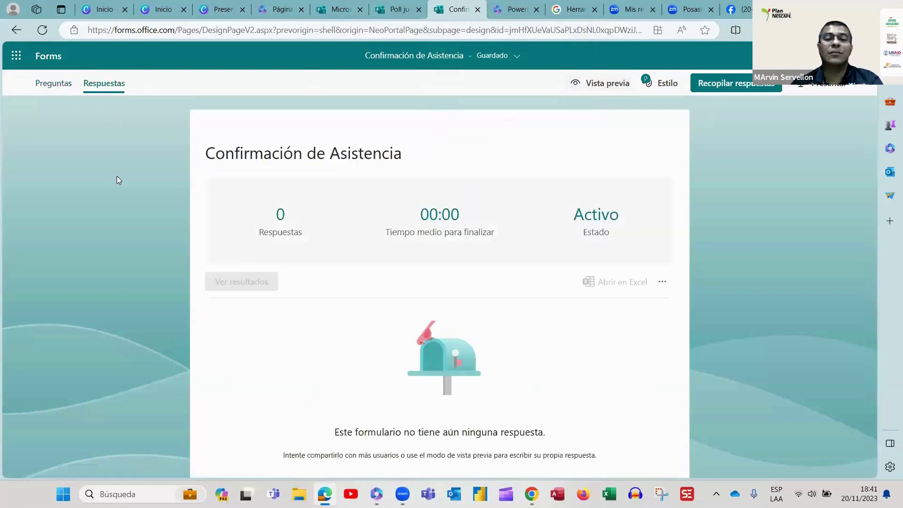
click(515, 9)
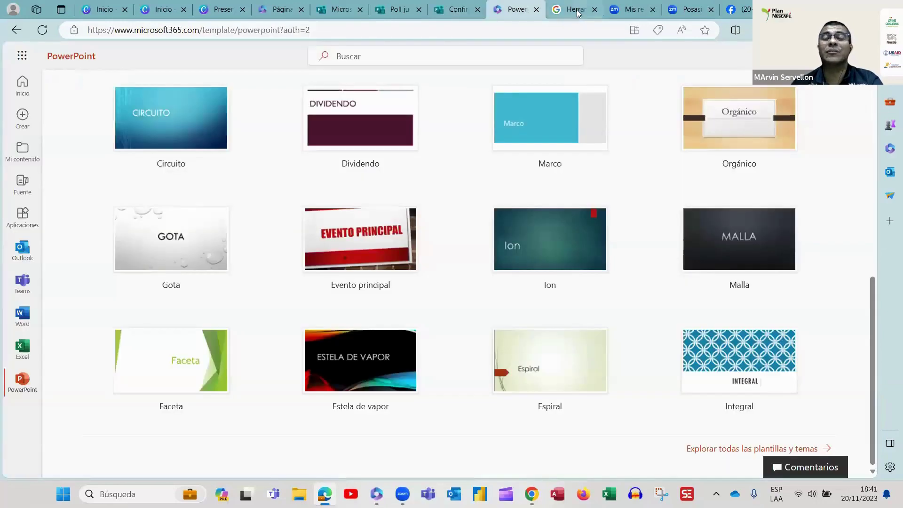
- Close the Google search page and the two Zoom pages in the browser
click(578, 12)
click(594, 9)
click(594, 10)
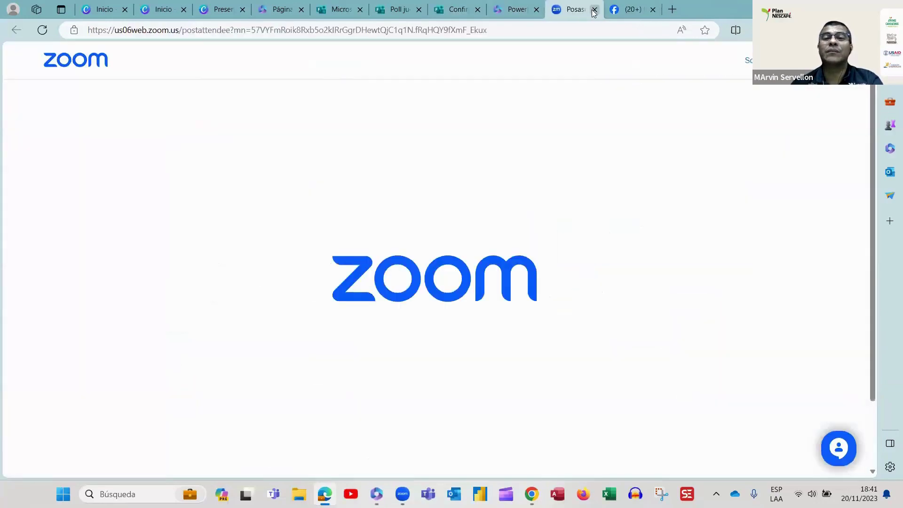
click(594, 9)
- Switch to Chrome and bring up the response spreadsheet of the Confirmación de asistencia al evento form
key(alt+Tab)
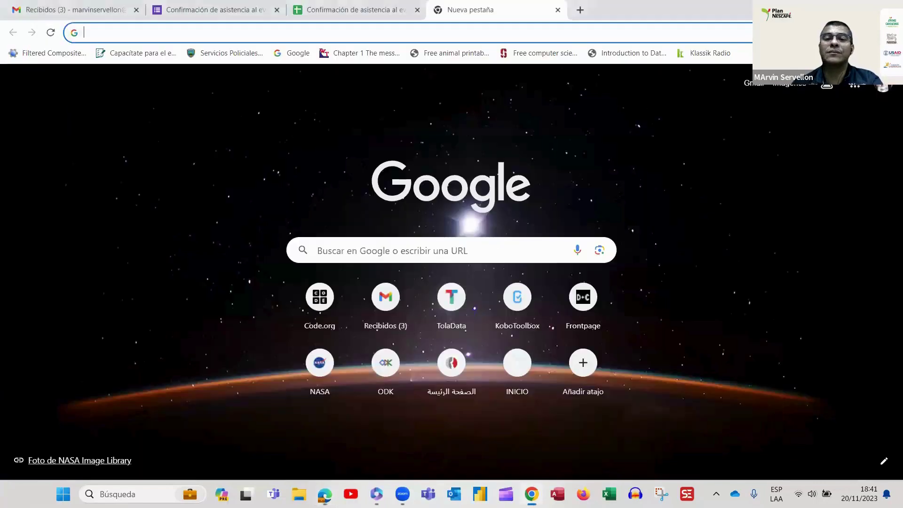
click(326, 10)
click(235, 9)
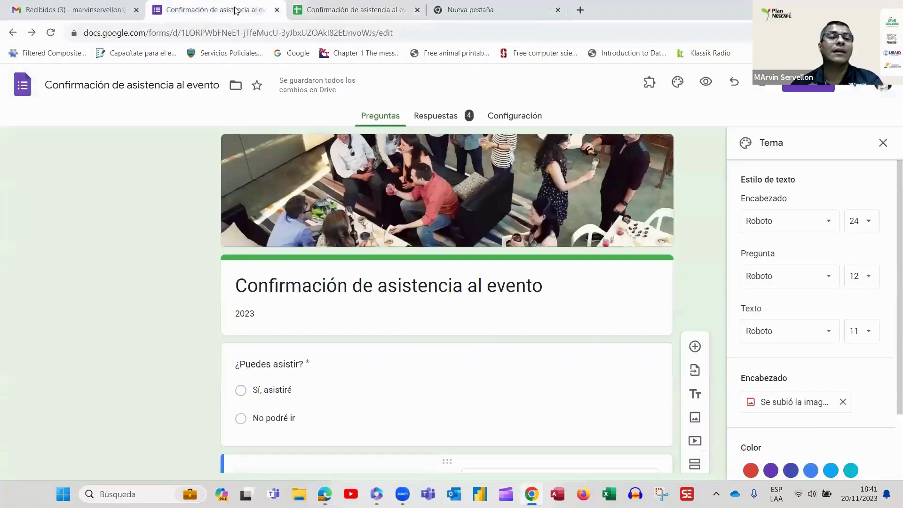
click(343, 9)
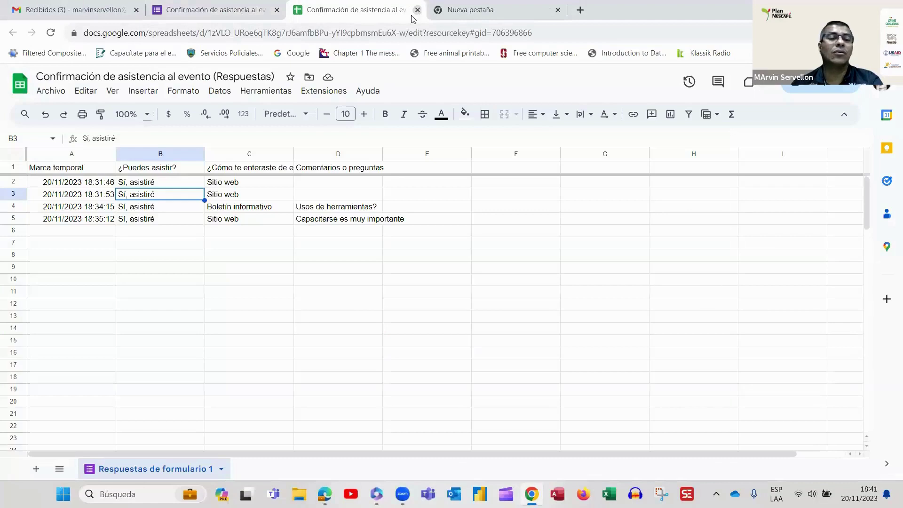
- Create a pivot table from the form response data on a new sheet
click(198, 209)
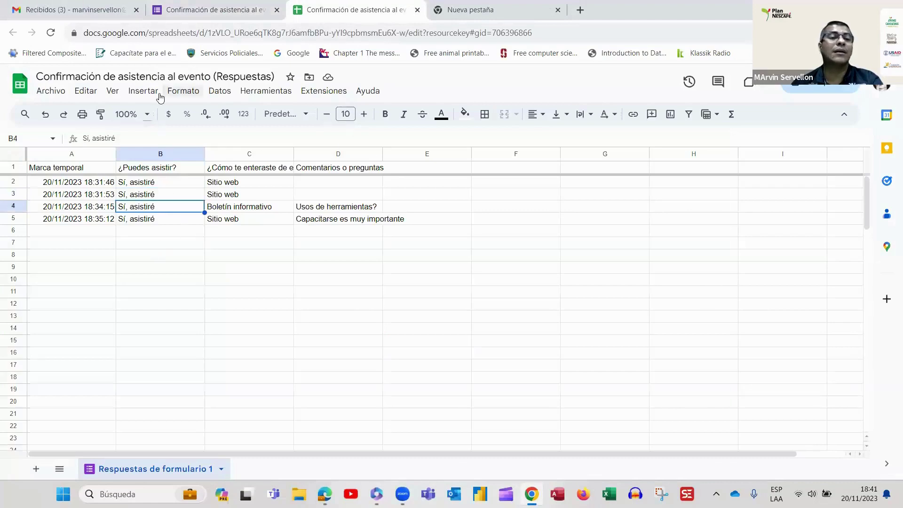
click(137, 94)
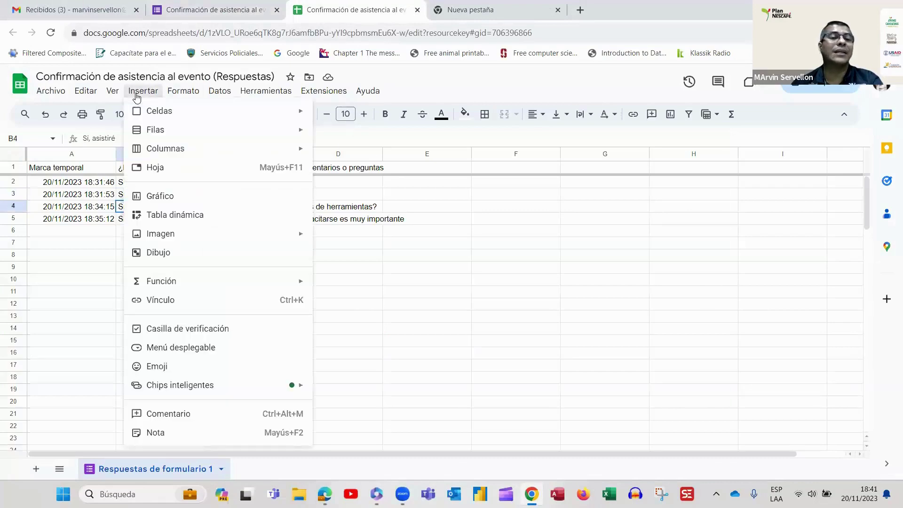
click(210, 215)
click(516, 346)
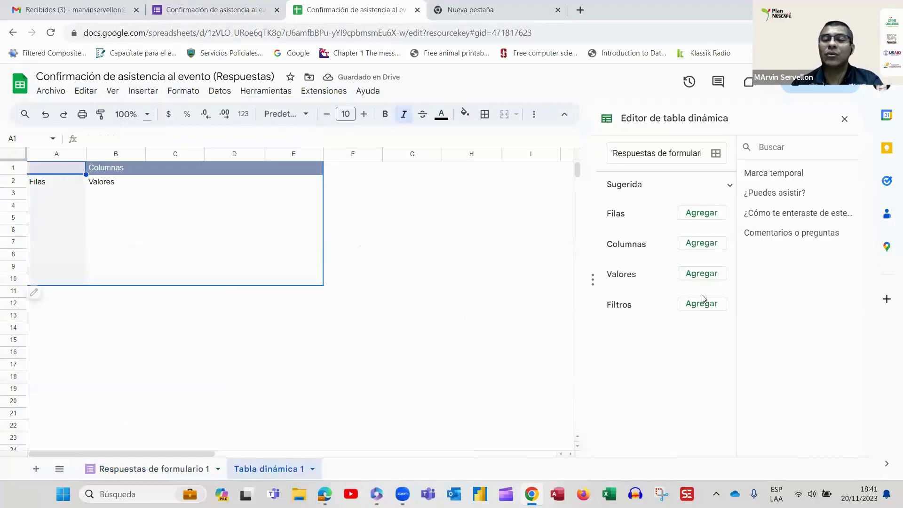
- Add ¿Puedes asistir? to the pivot table as both the value field and the row field
click(698, 273)
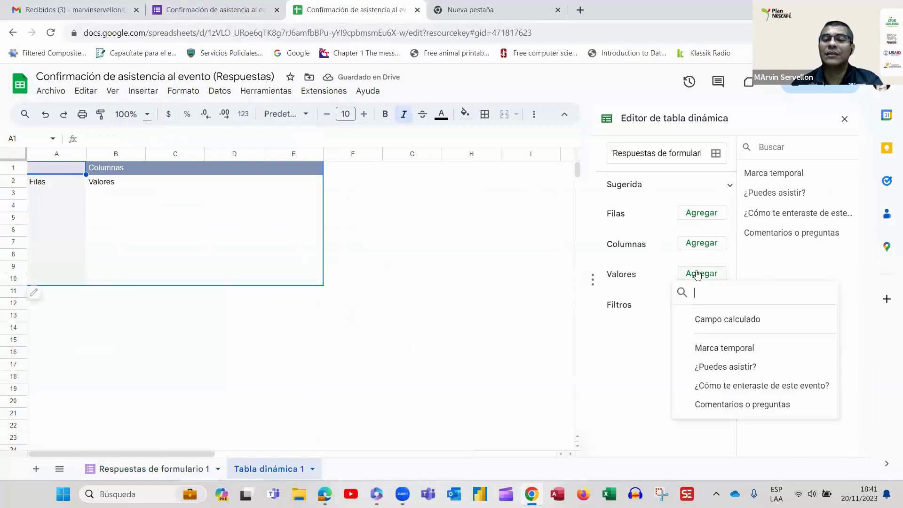
click(696, 366)
click(697, 214)
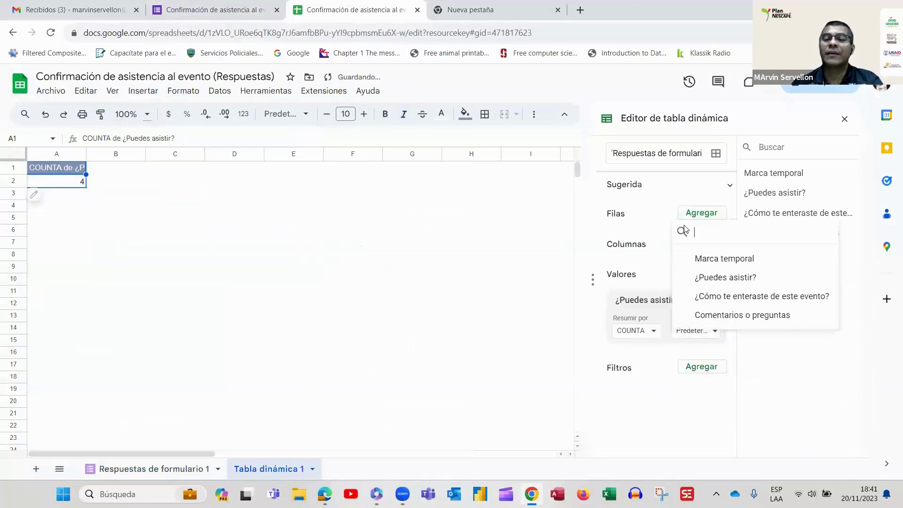
click(719, 276)
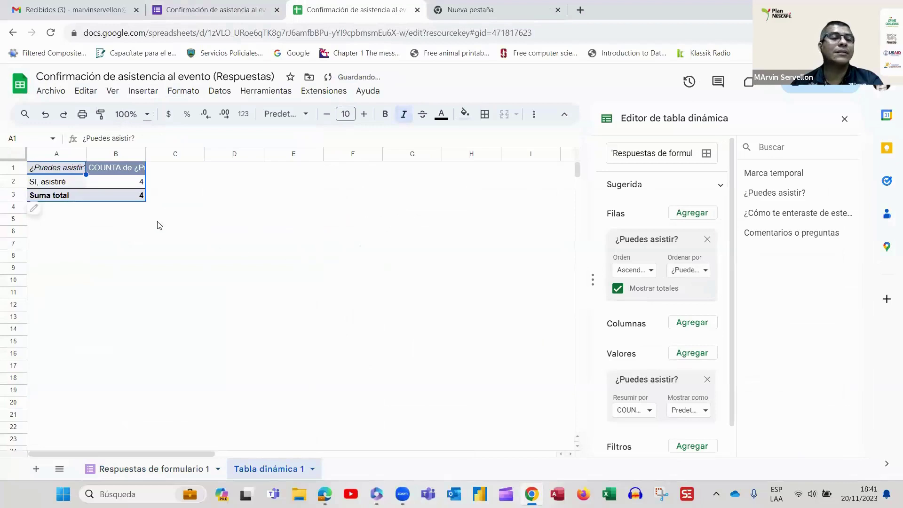
- Insert a chart based on the attendance pivot table
click(144, 90)
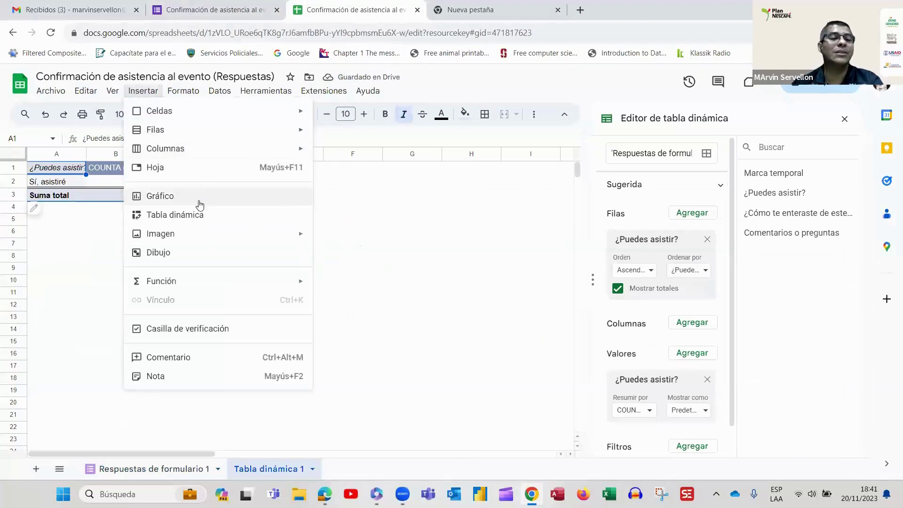
click(223, 204)
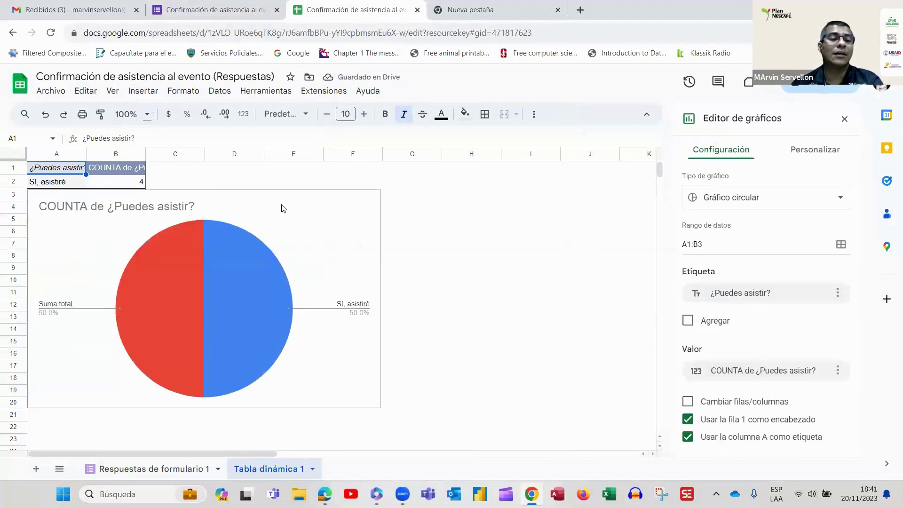
- Move the attendance pie chart clear of the pivot table, starting near column C, and keep the chart selected
click(197, 193)
drag(223, 198, 367, 196)
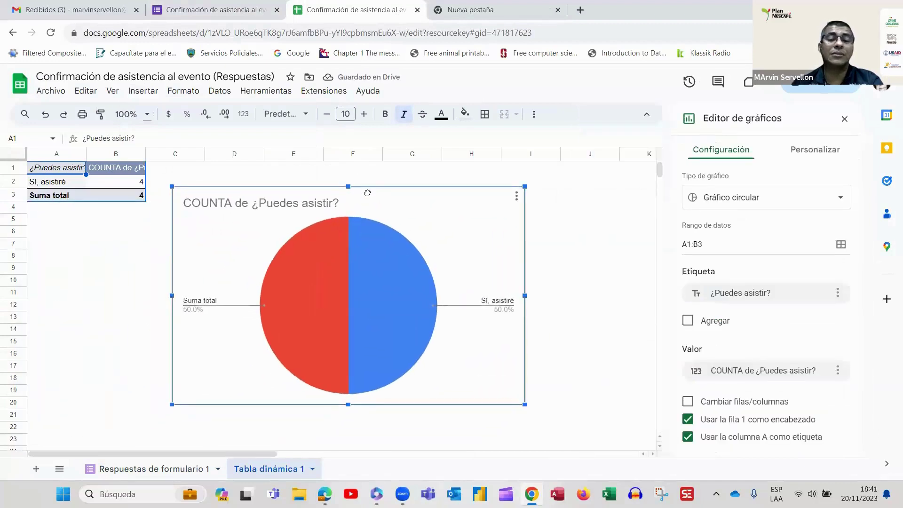
click(589, 247)
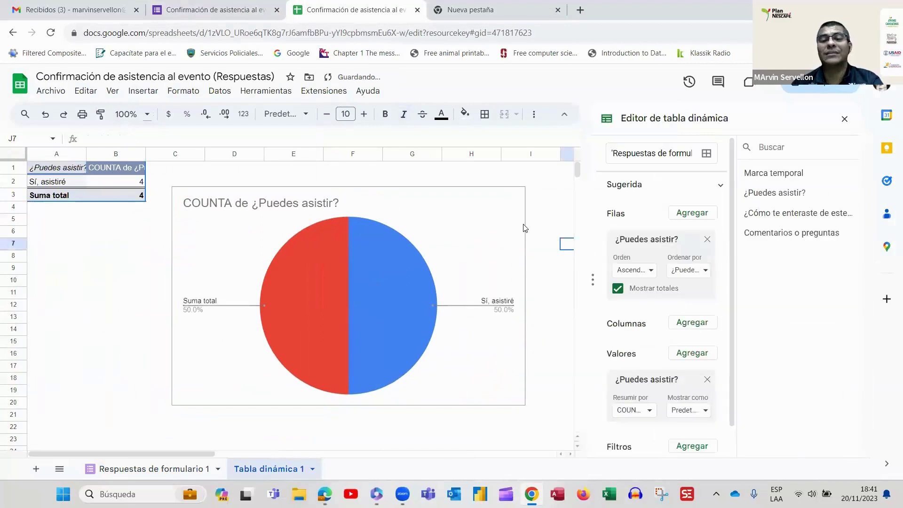
click(520, 209)
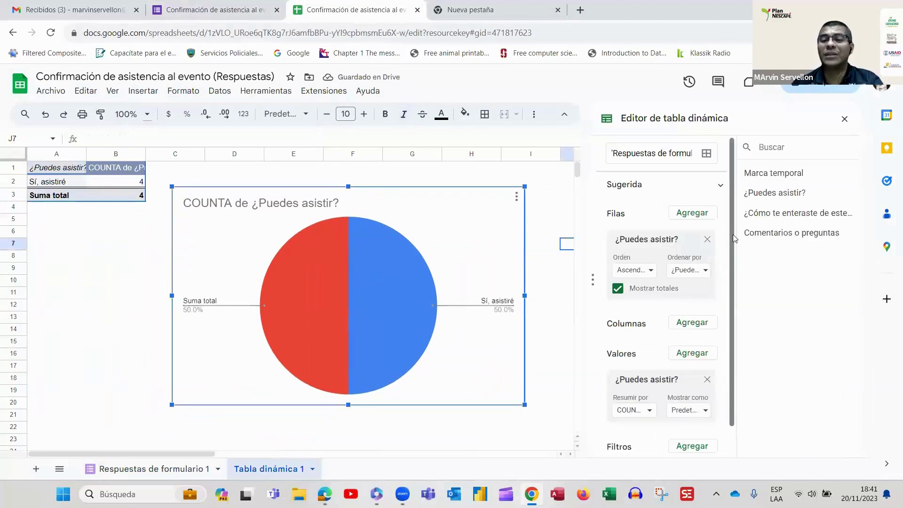
drag(730, 221, 733, 281)
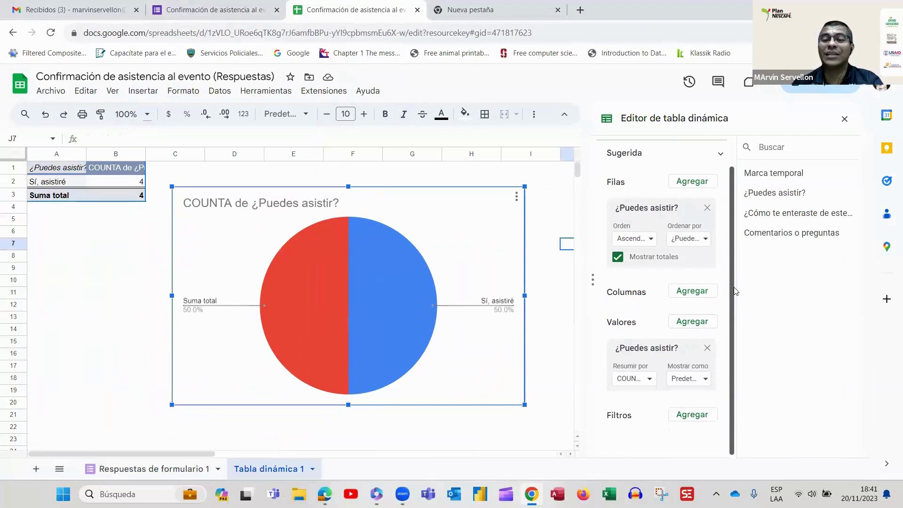
scroll(726, 235, up, 2)
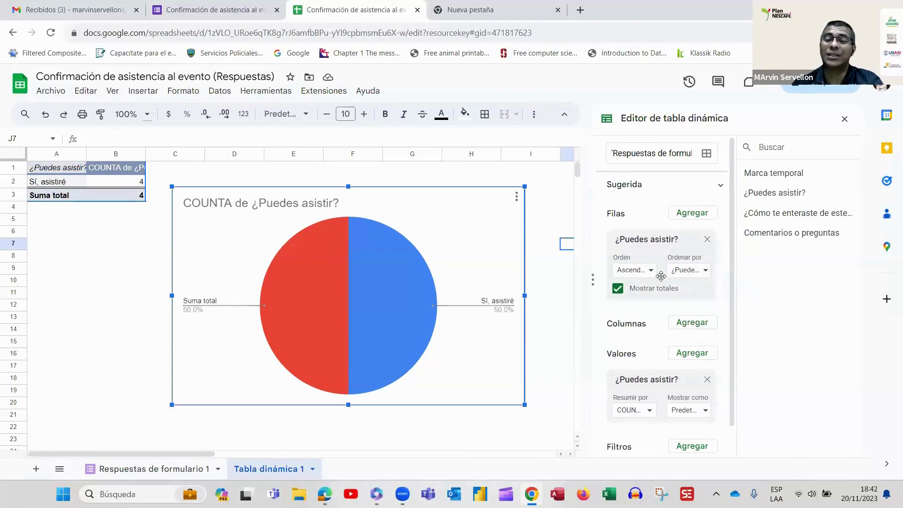
scroll(687, 310, down, 1)
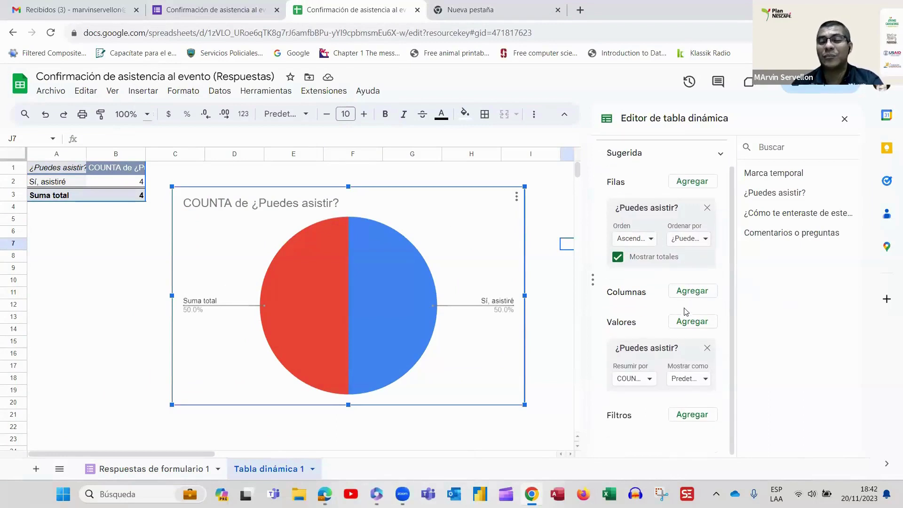
scroll(687, 306, up, 1)
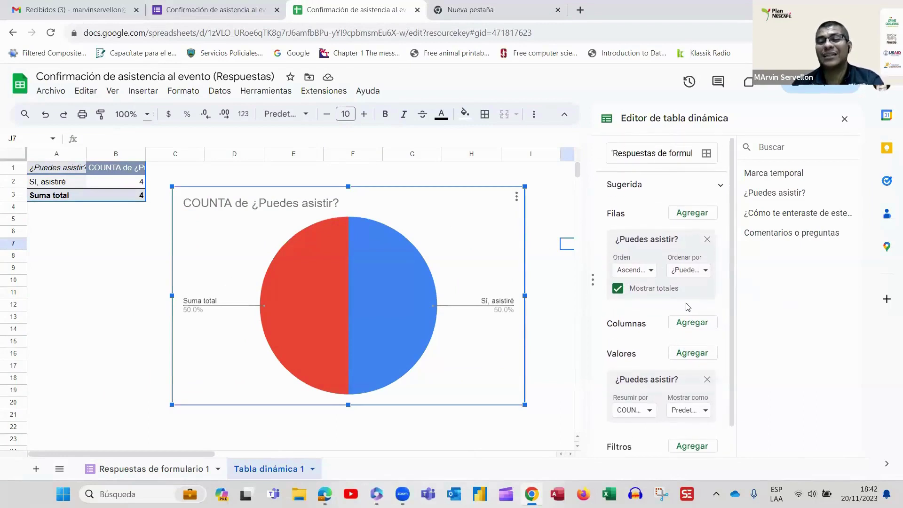